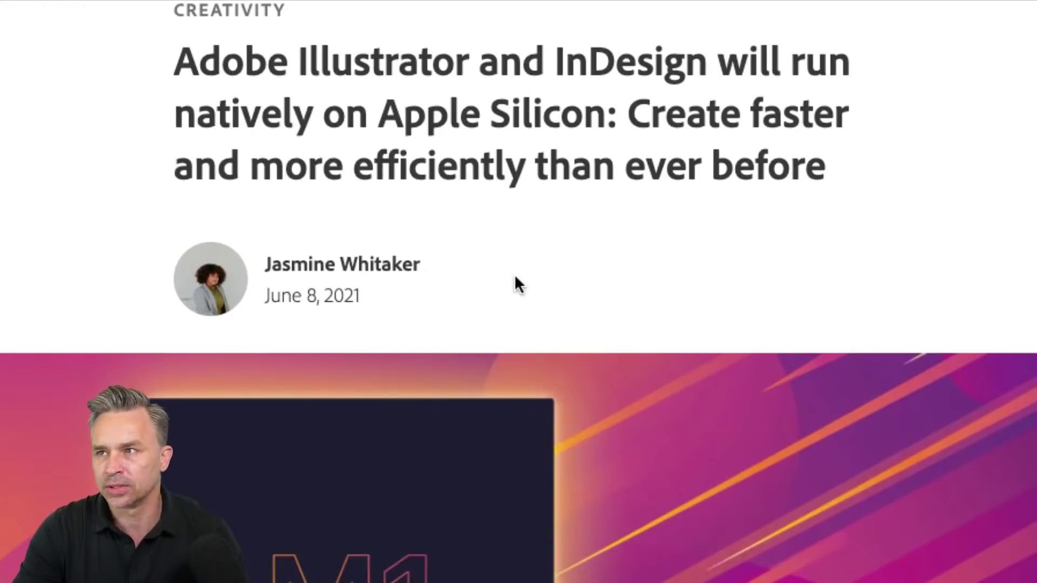
Find the article's InDesign performance claim and highlight "with a 59 percent improvement on overall performance on Apple Silicon.".
scroll(515, 278, "down", 20)
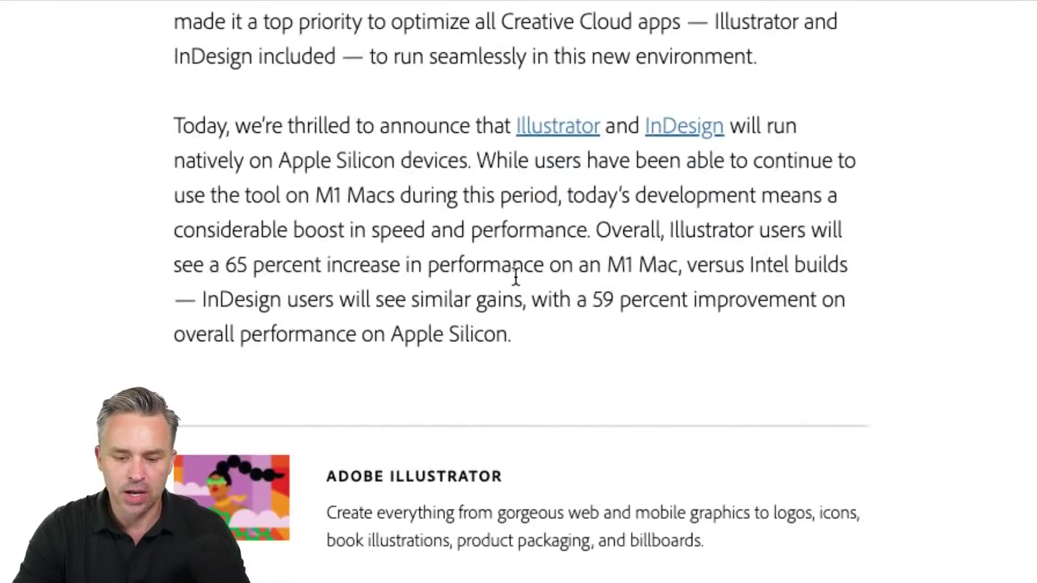
left_click_drag(539, 308, 559, 340)
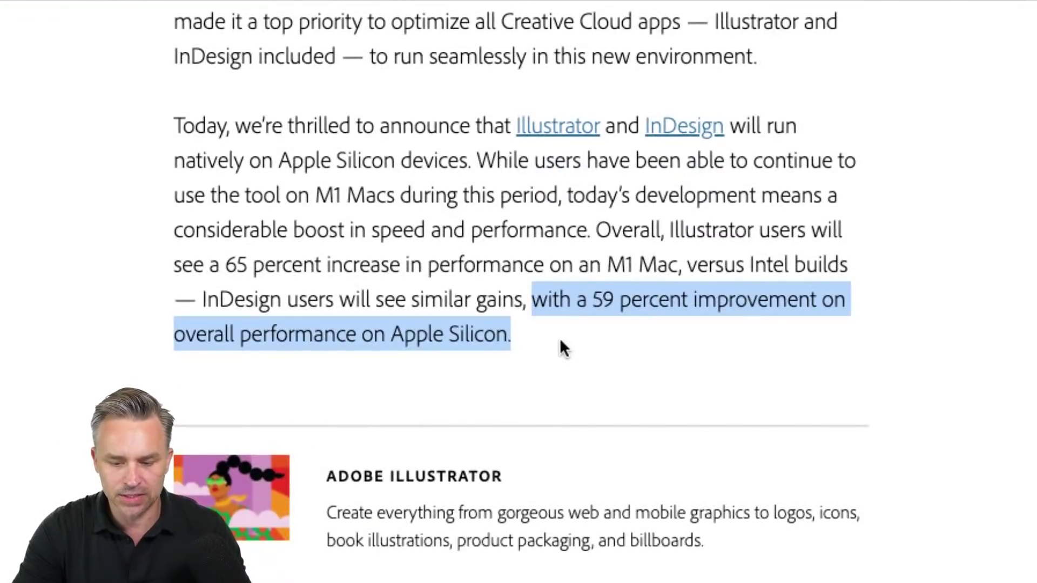
left_click(265, 304)
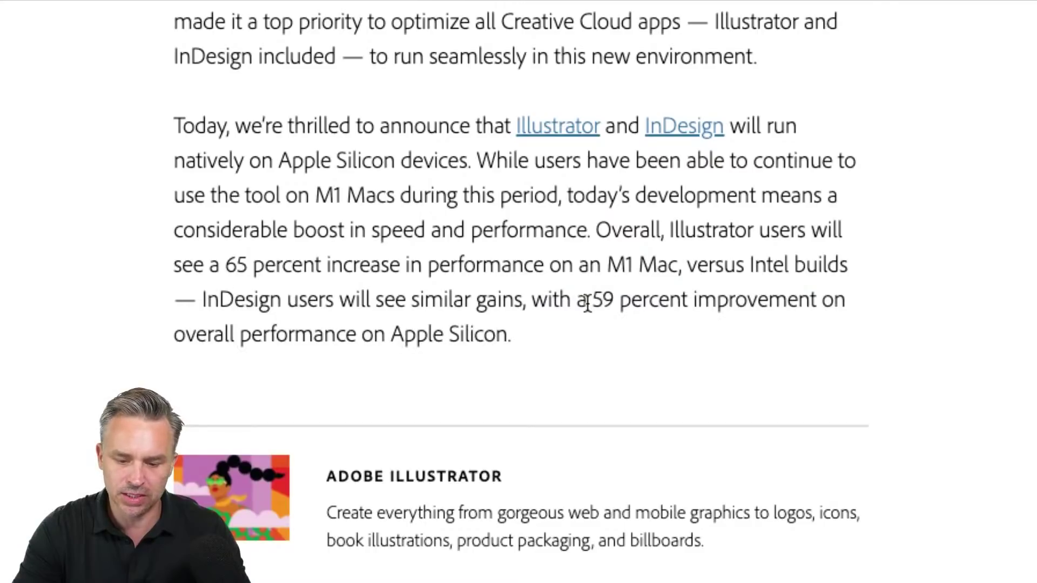
left_click_drag(538, 300, 692, 323)
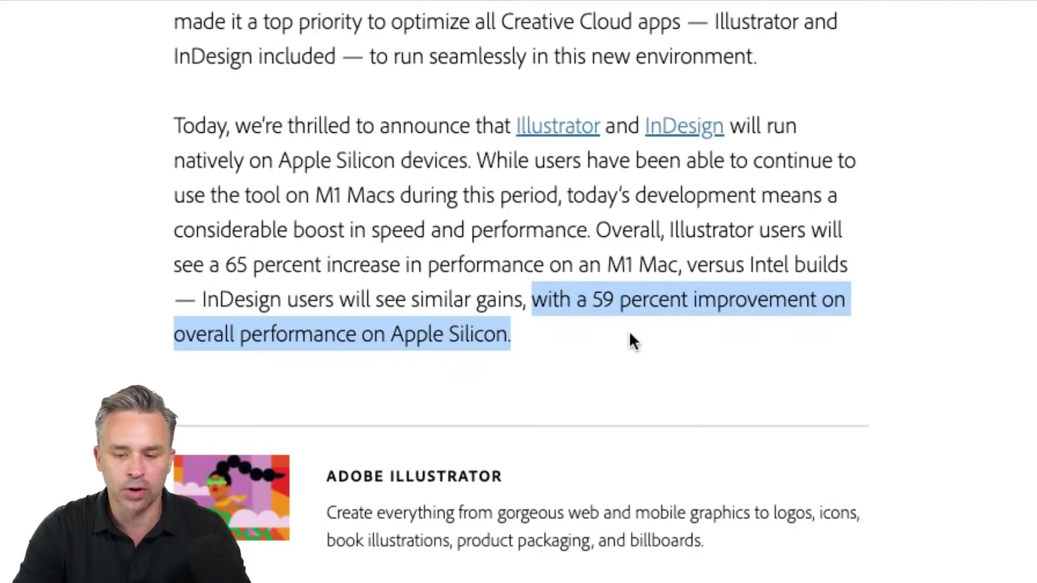
scroll(506, 321, "up", 3)
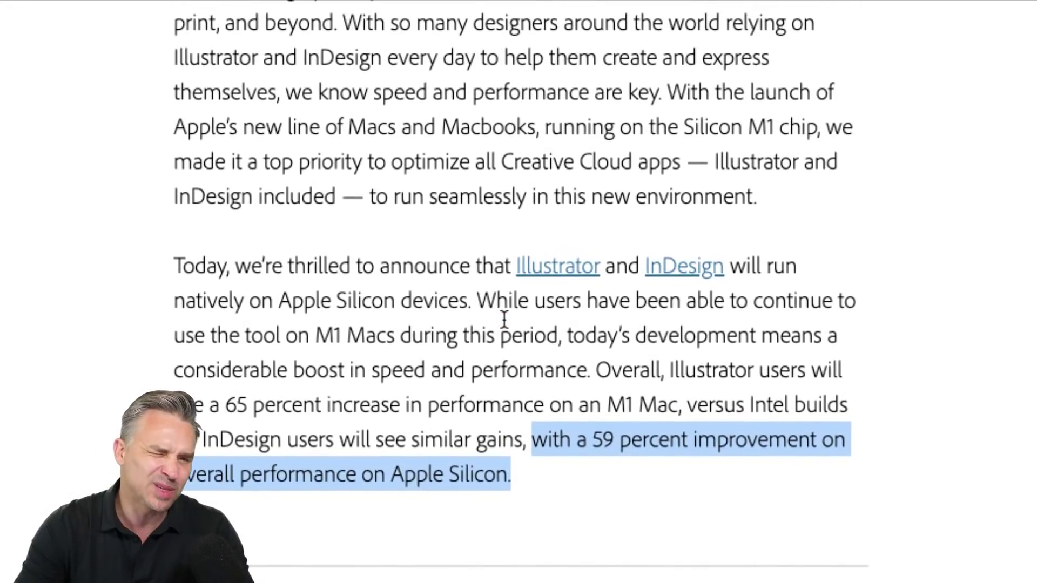
scroll(504, 319, "up", 3)
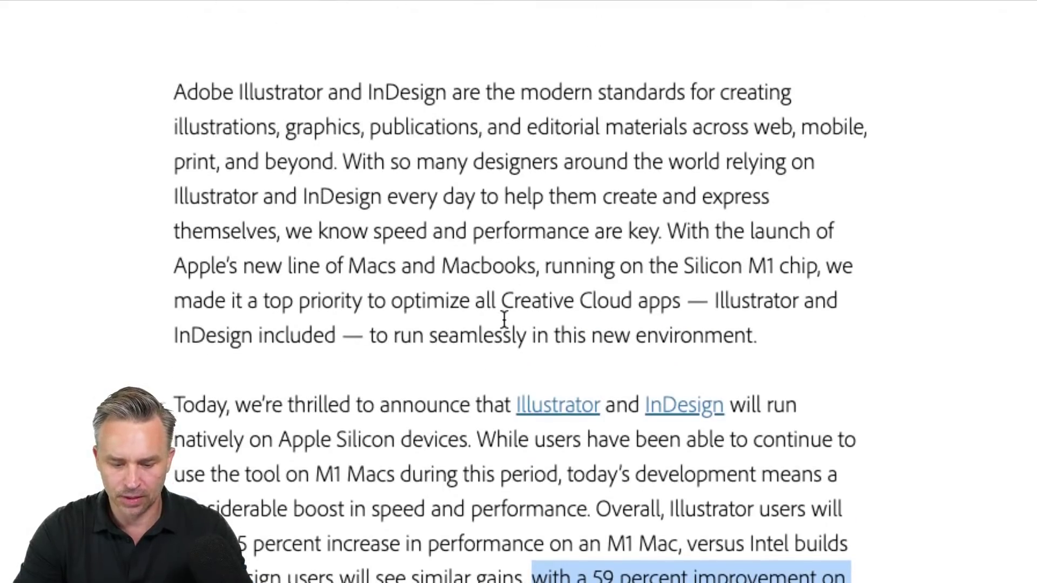
scroll(503, 319, "down", 3)
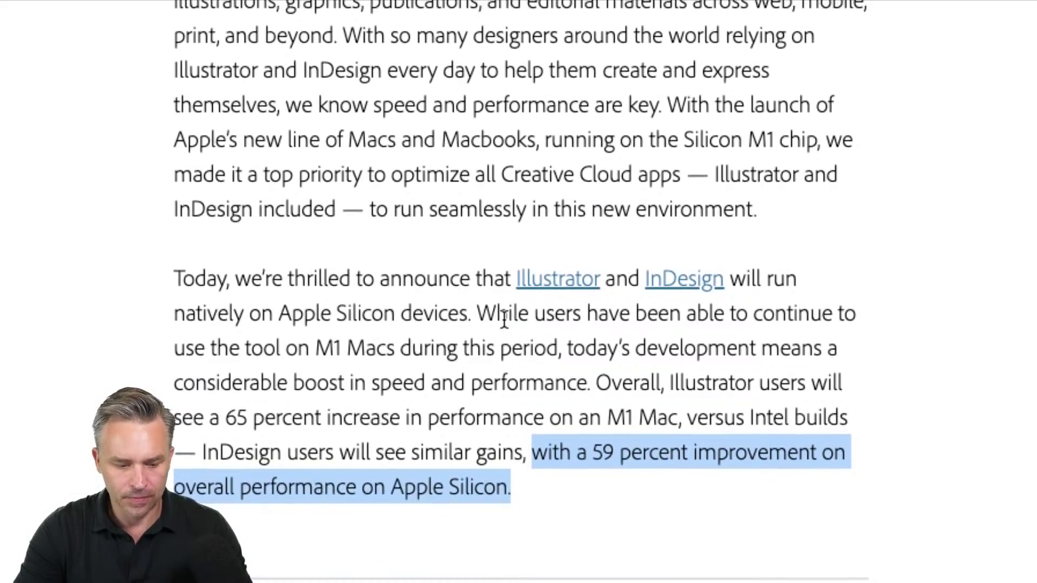
Highlight the article's claim about Illustrator users' 65 percent performance increase on an M1 Mac, and clear the selection.
left_click(534, 385)
left_click_drag(671, 382, 686, 417)
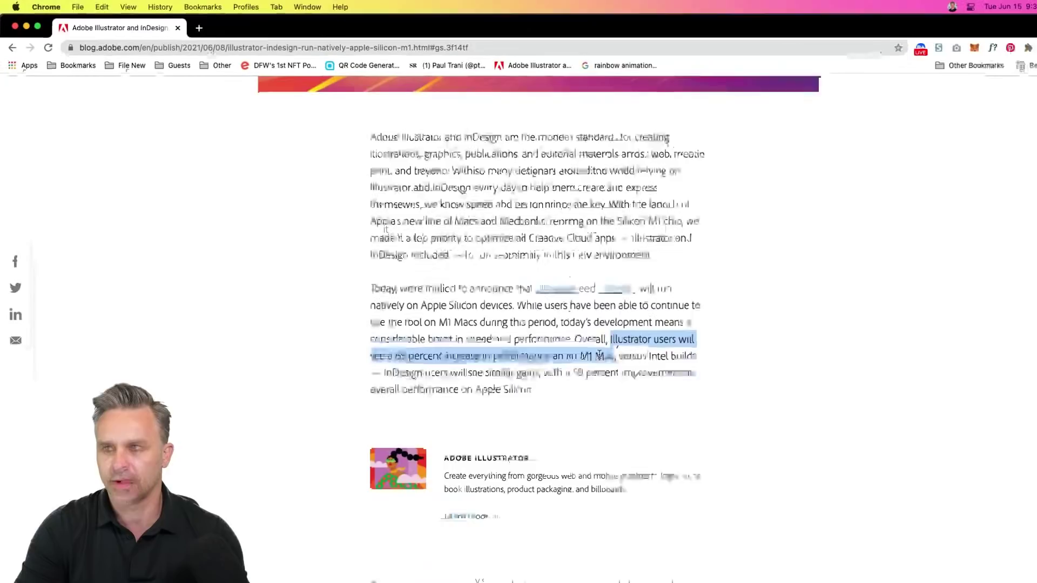
left_click(588, 329)
Look over the article's illustrated section on InDesign's performance improvements, below the Adobe Illustrator summary.
scroll(247, 415, "down", 7)
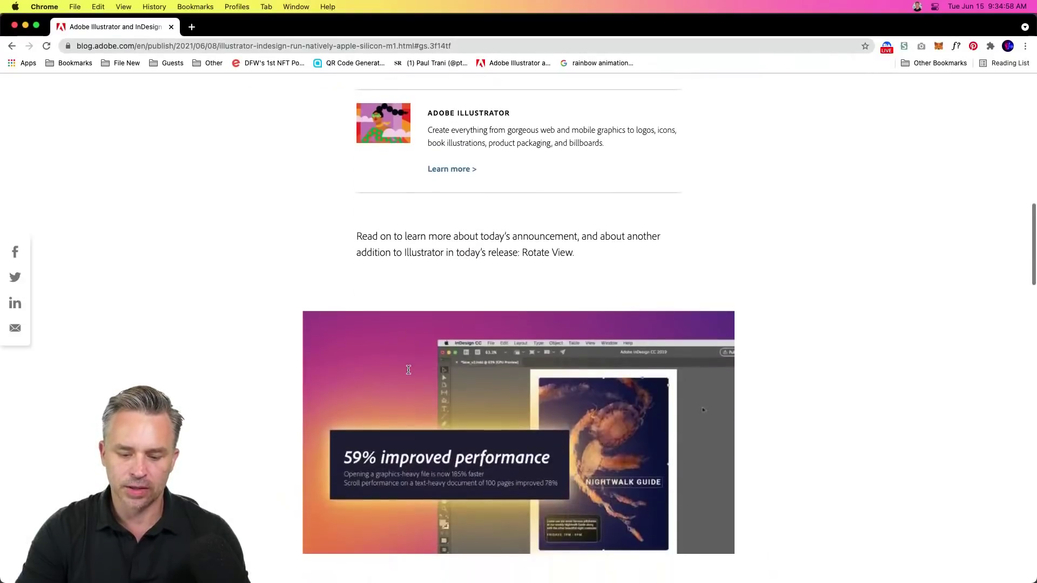
scroll(249, 412, "down", 3)
scroll(249, 413, "up", 1)
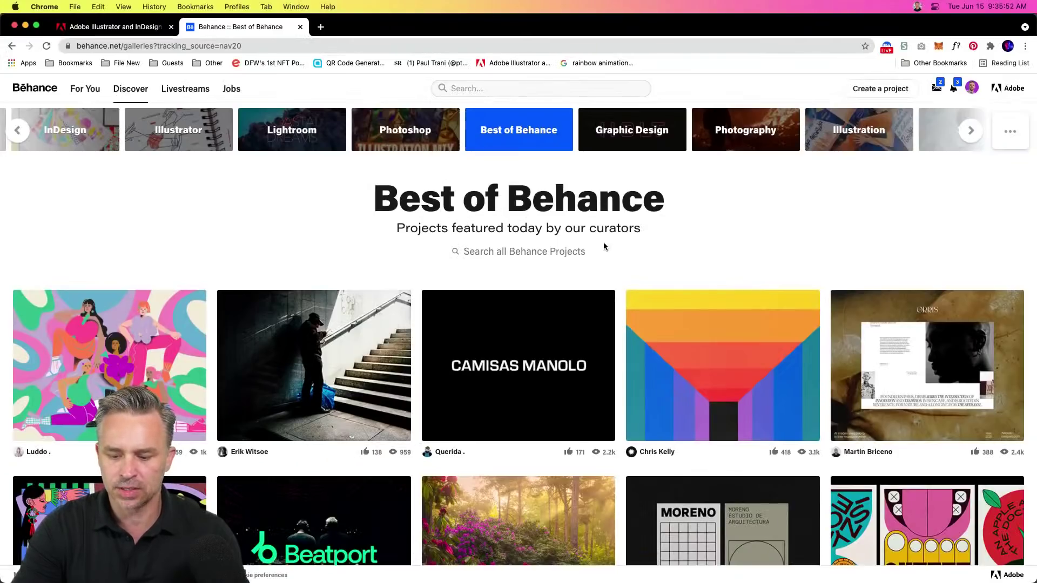
From the Best of Behance gallery, open the Creativity Explained - On Color project and the floral eye illustration's artist profile in new tabs.
scroll(604, 246, "down", 4)
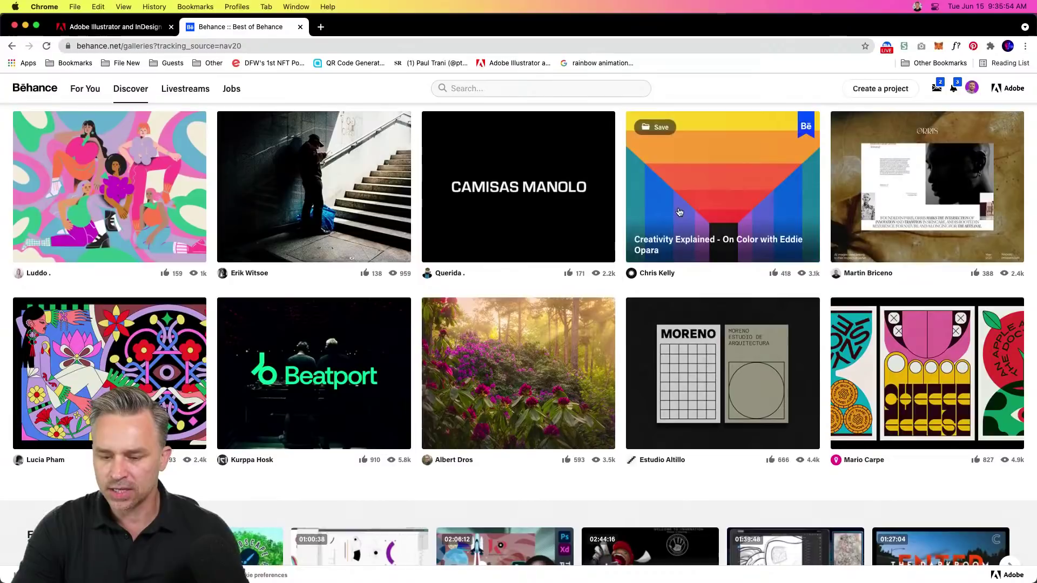
left_click(685, 194, "super")
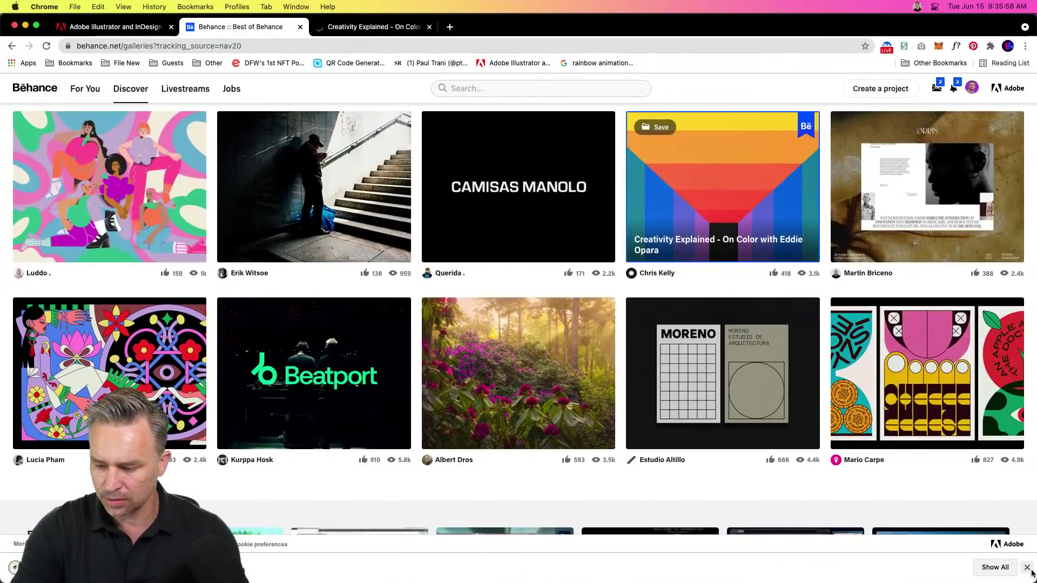
scroll(824, 387, "down", 2)
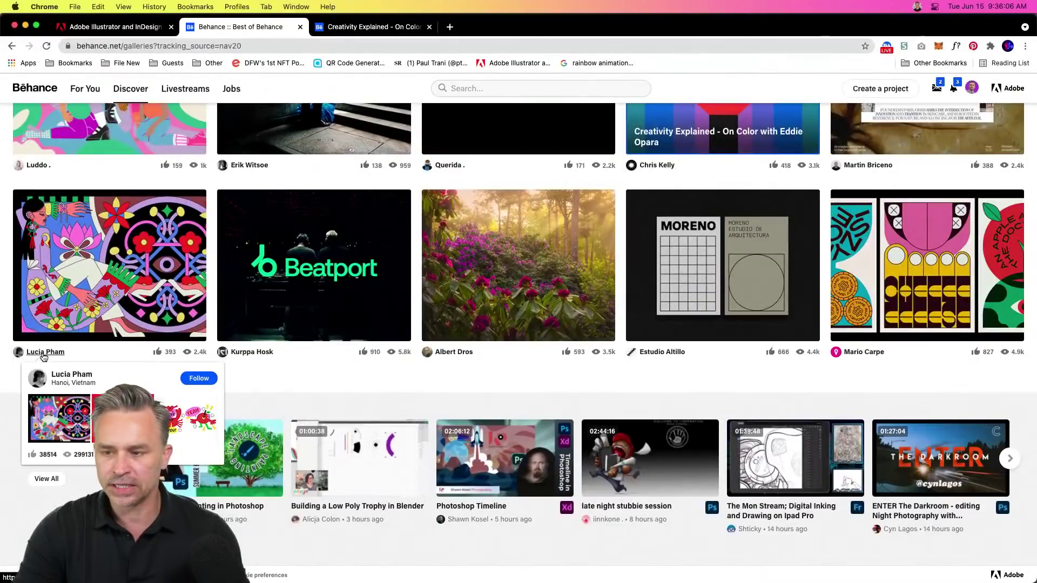
left_click(44, 353, "super")
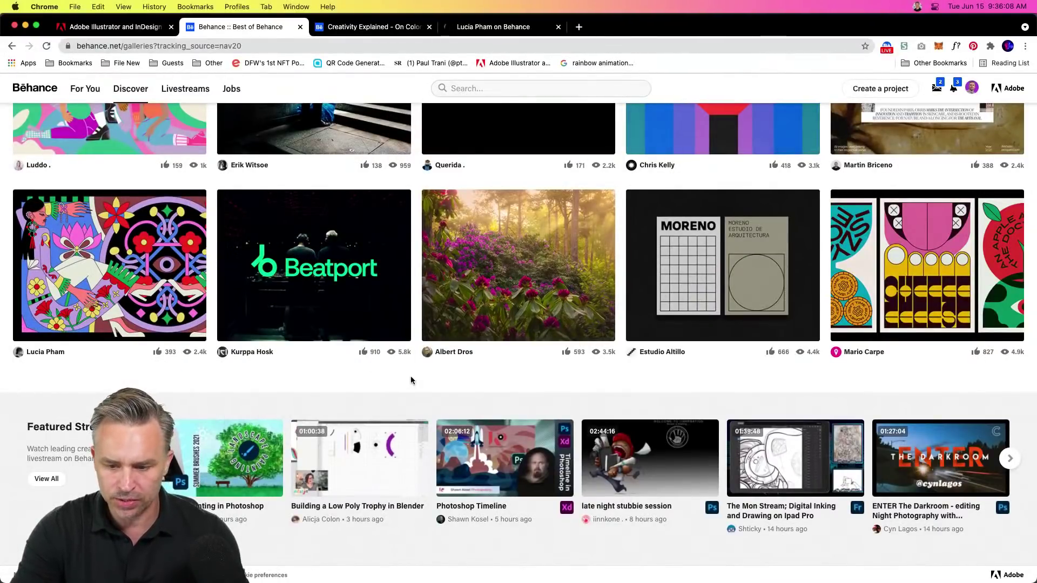
Find the Blanc! N.12 project further down the Best of Behance gallery and view it in a new tab.
scroll(411, 376, "down", 10)
scroll(411, 378, "up", 2)
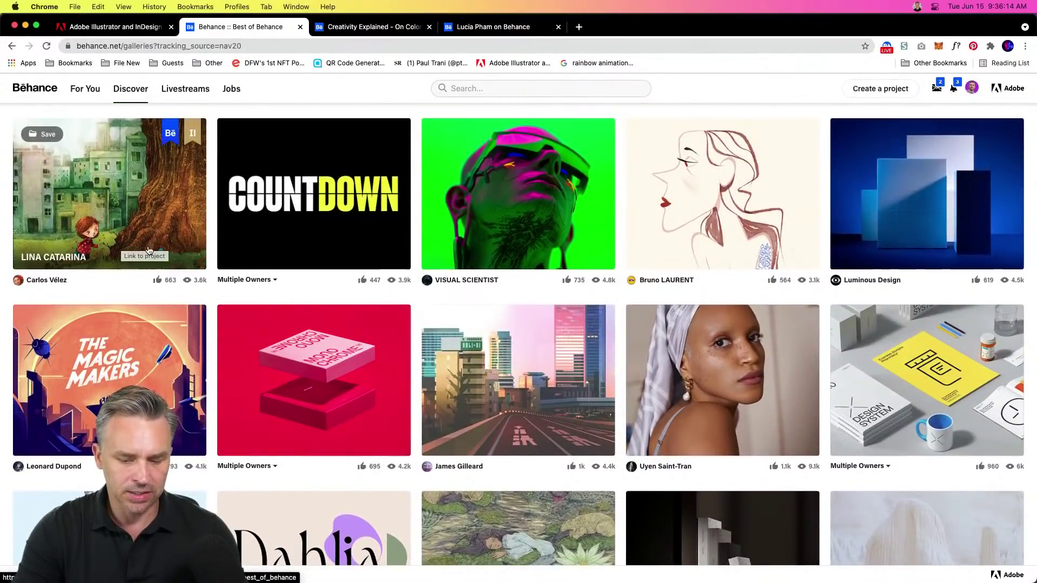
scroll(151, 252, "down", 9)
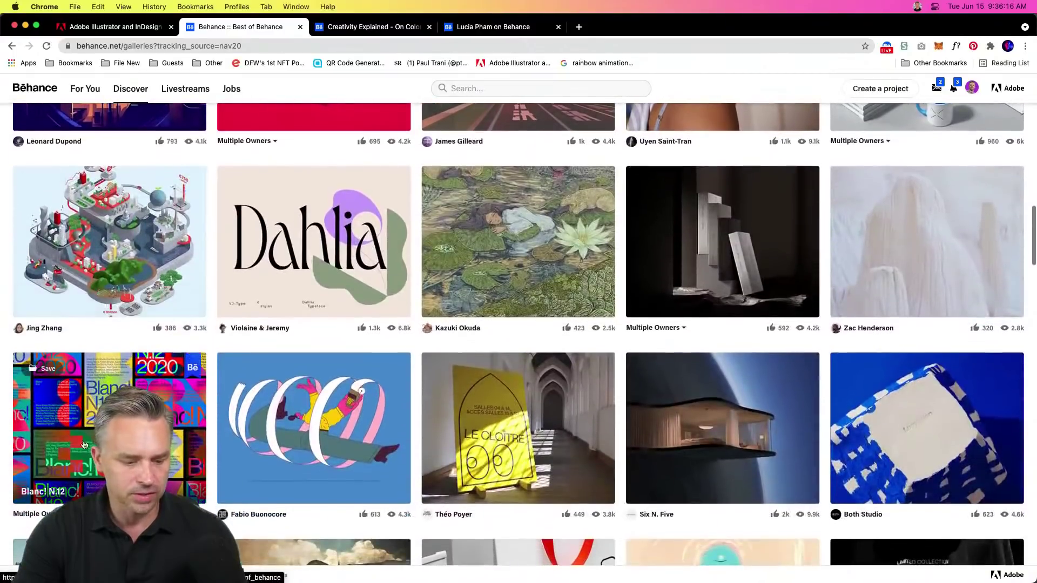
scroll(151, 253, "down", 3)
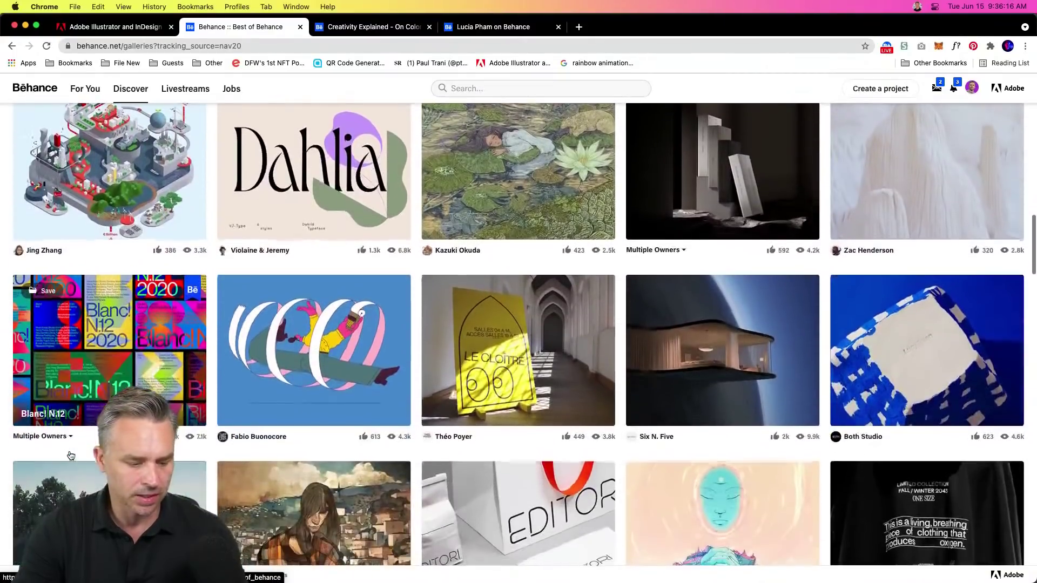
left_click(54, 384, "alt")
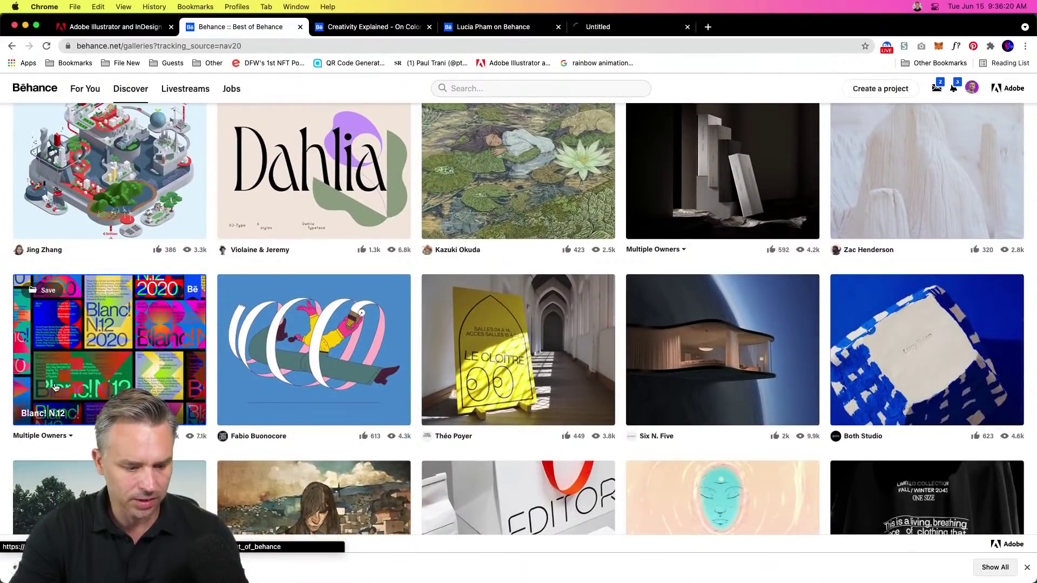
left_click(609, 31)
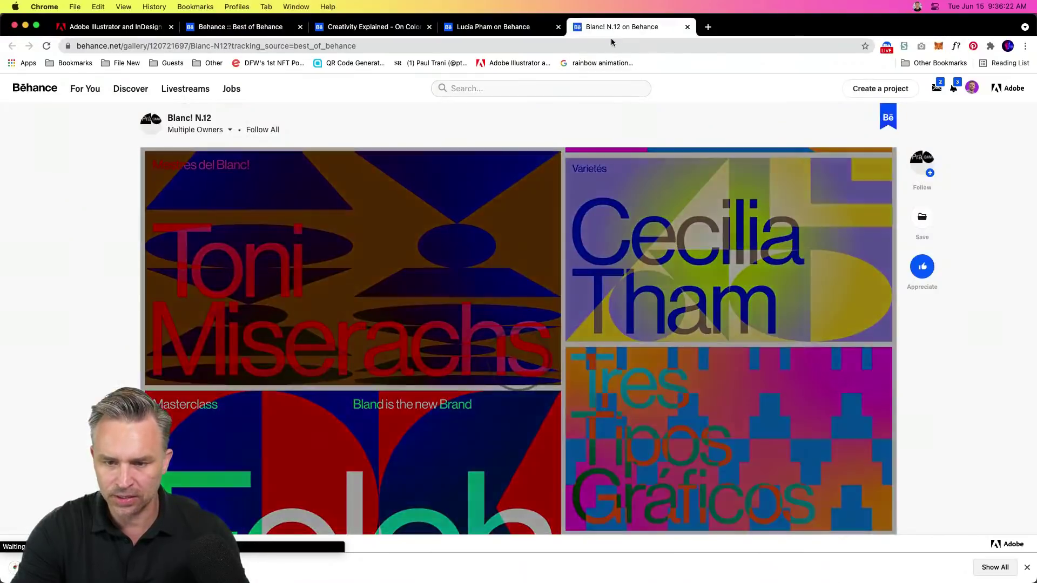
Show the owners of the Blanc! N.12 project, look over its introduction and watch its video full screen.
left_click(229, 130)
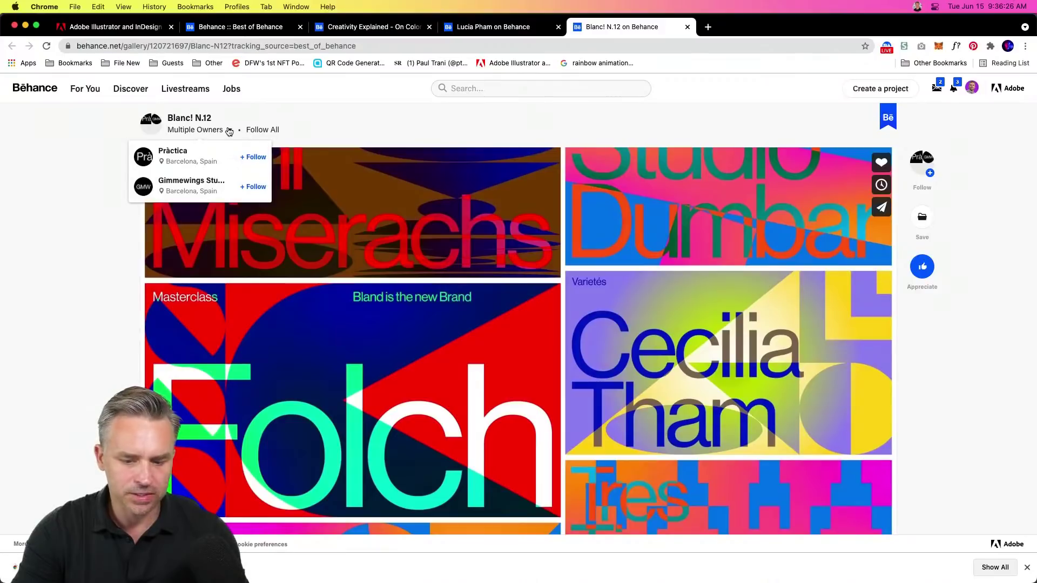
scroll(74, 307, "down", 3)
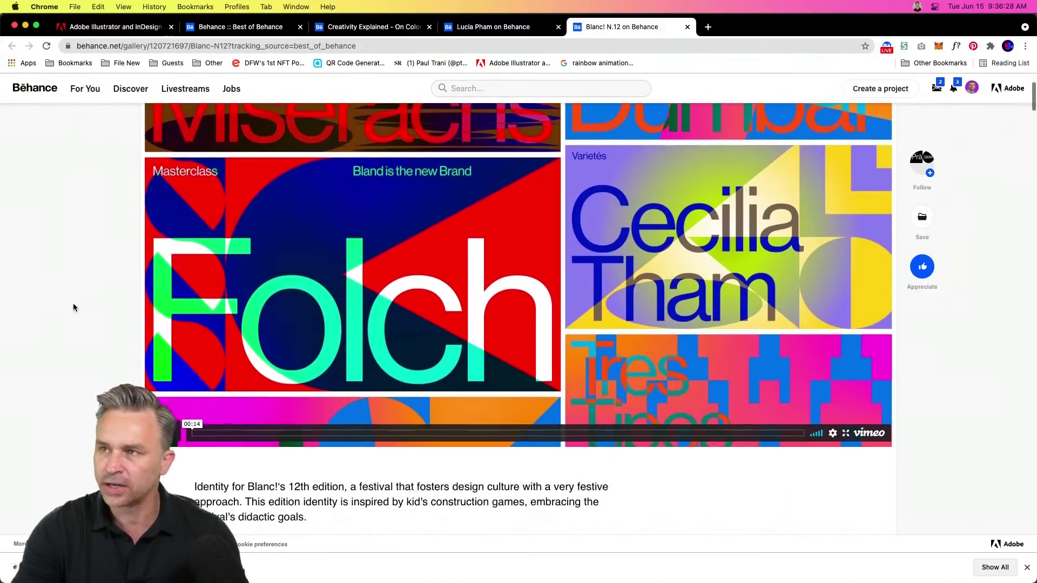
scroll(74, 308, "down", 1)
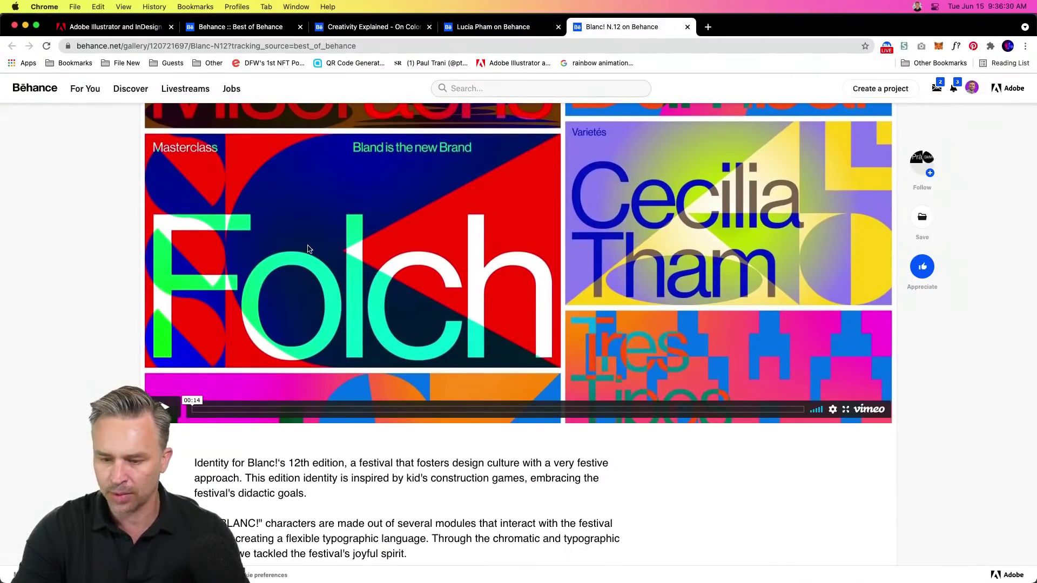
scroll(308, 249, "down", 3)
scroll(308, 249, "up", 6)
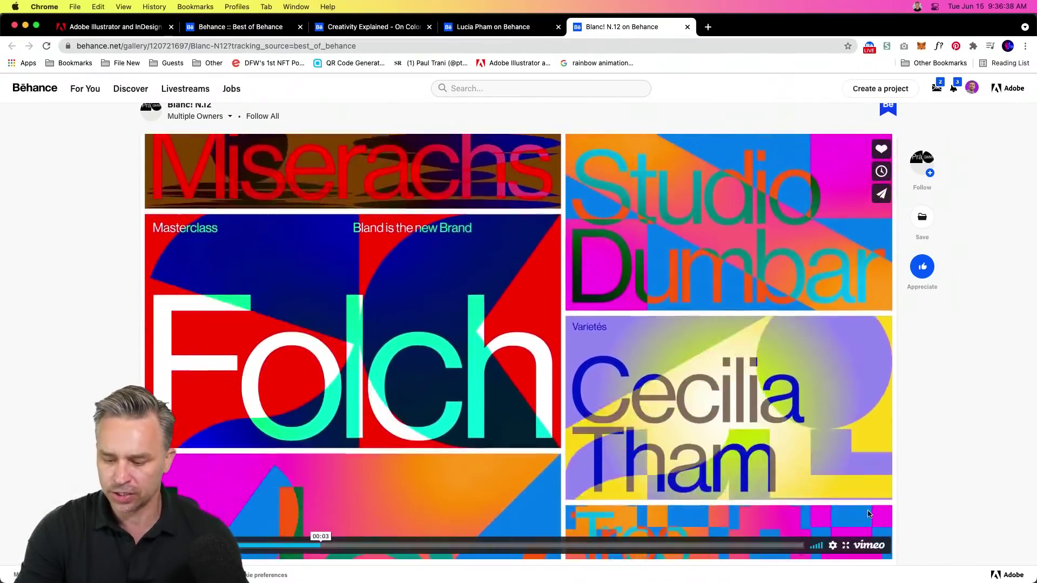
left_click(846, 546)
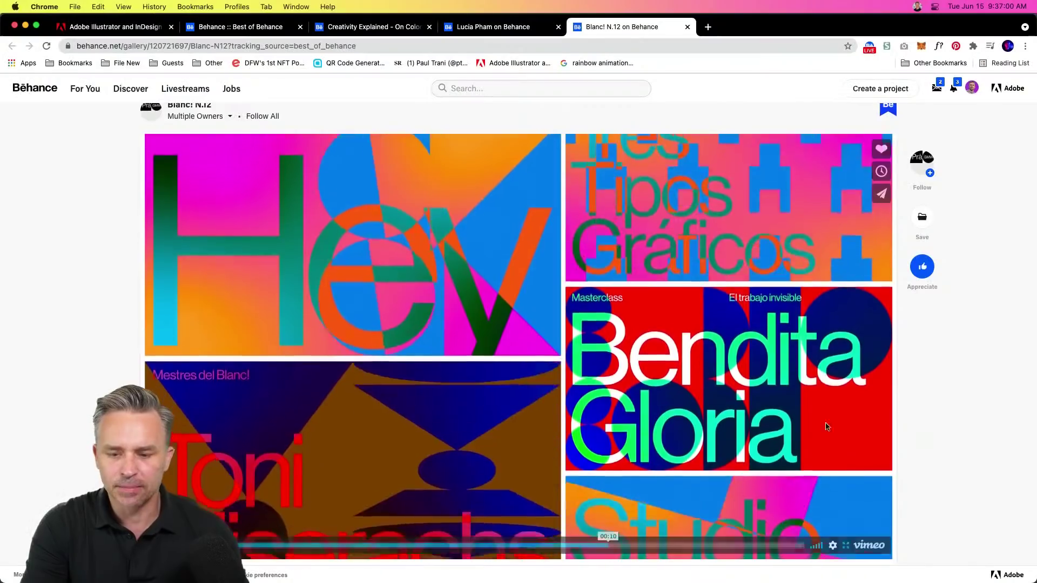
Examine the modular letterforms, the BLANC! grid construction and the colourful posters in the Blanc! N.12 project.
scroll(286, 493, "down", 5)
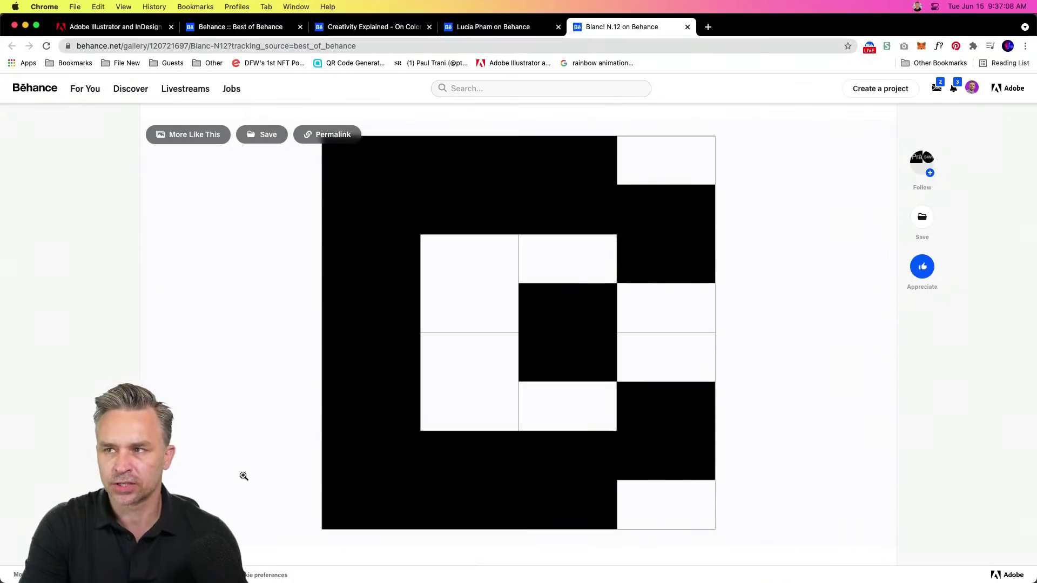
scroll(244, 475, "up", 10)
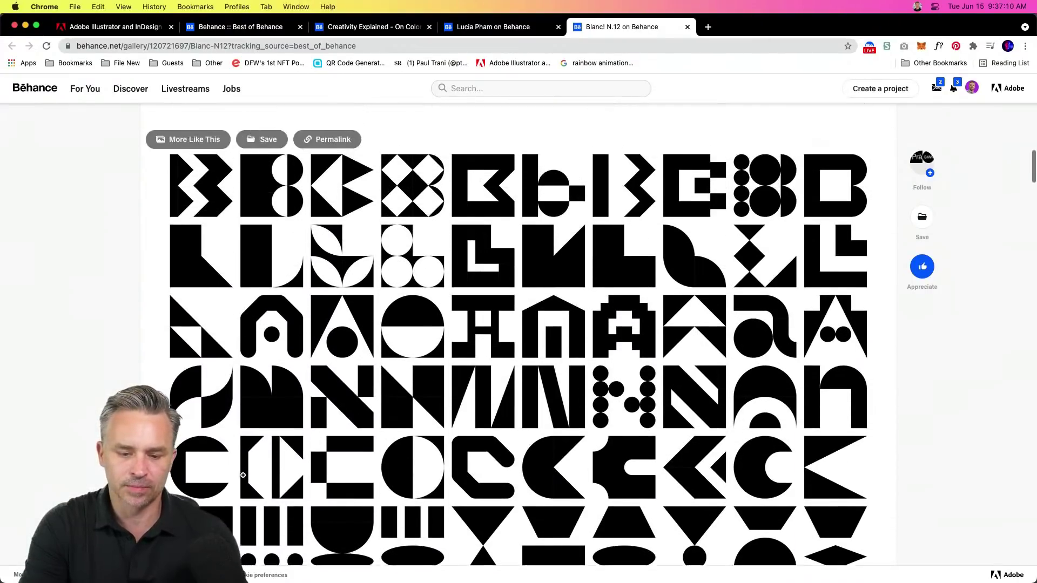
scroll(243, 476, "down", 10)
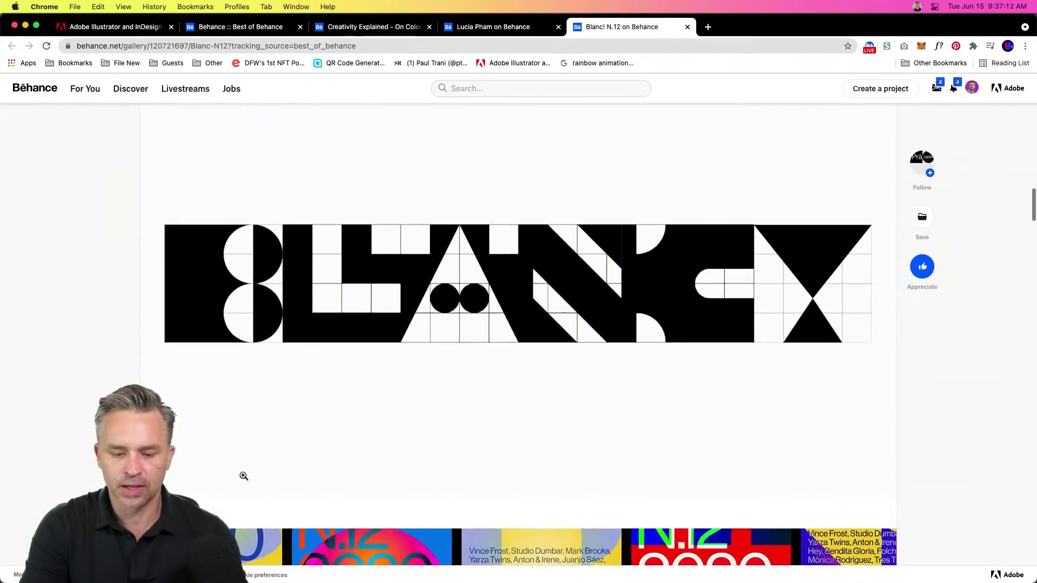
scroll(243, 476, "down", 8)
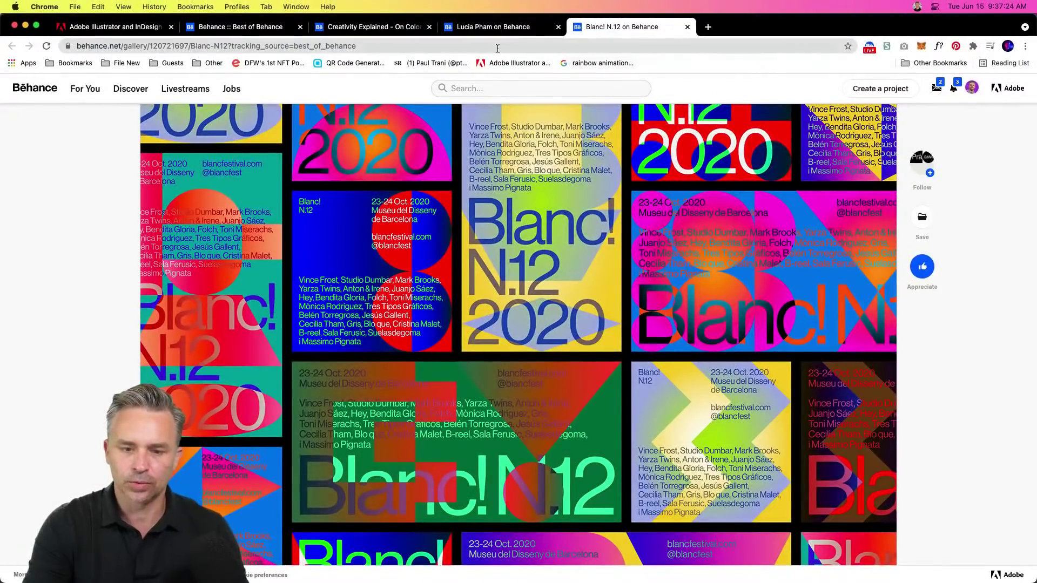
Browse the illustrator's project gallery in its open tab and look over the Creativity Explained - On Color project page.
left_click(493, 27)
scroll(464, 221, "down", 3)
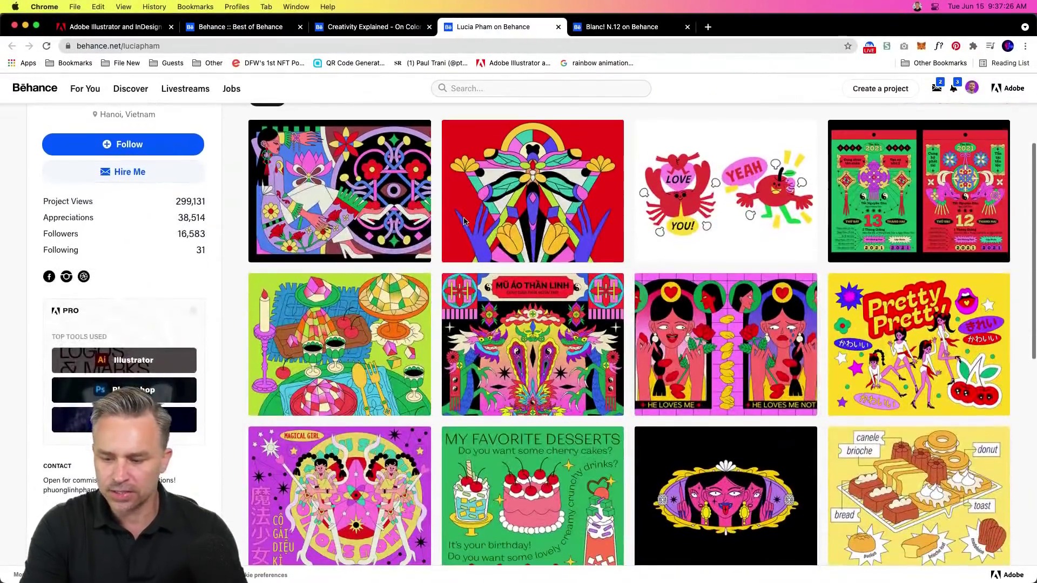
left_click(359, 26)
scroll(468, 236, "down", 3)
scroll(467, 236, "up", 3)
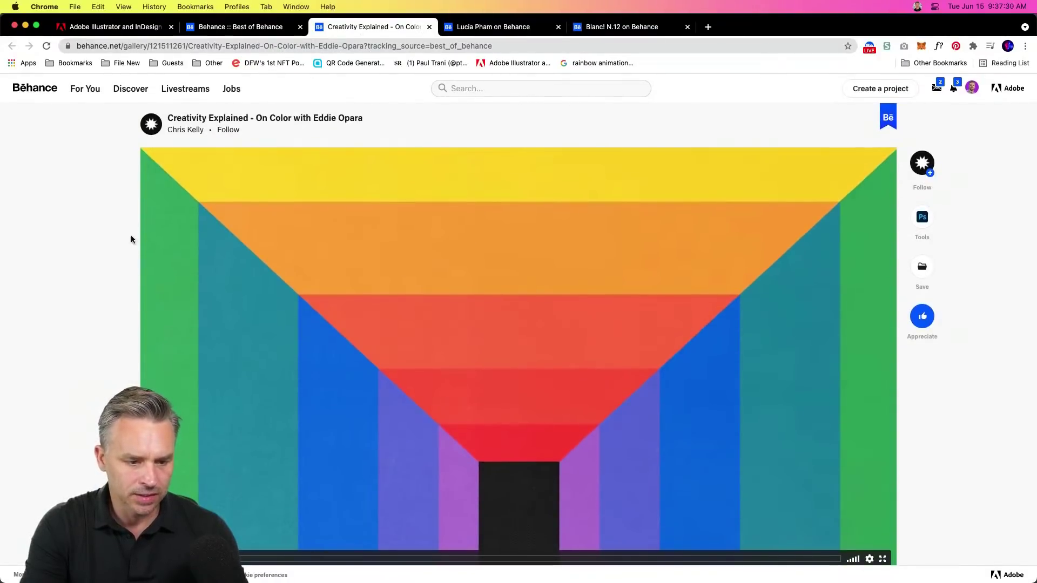
Play the Creativity Explained - On Color video full screen and return to the project page.
left_click(756, 506)
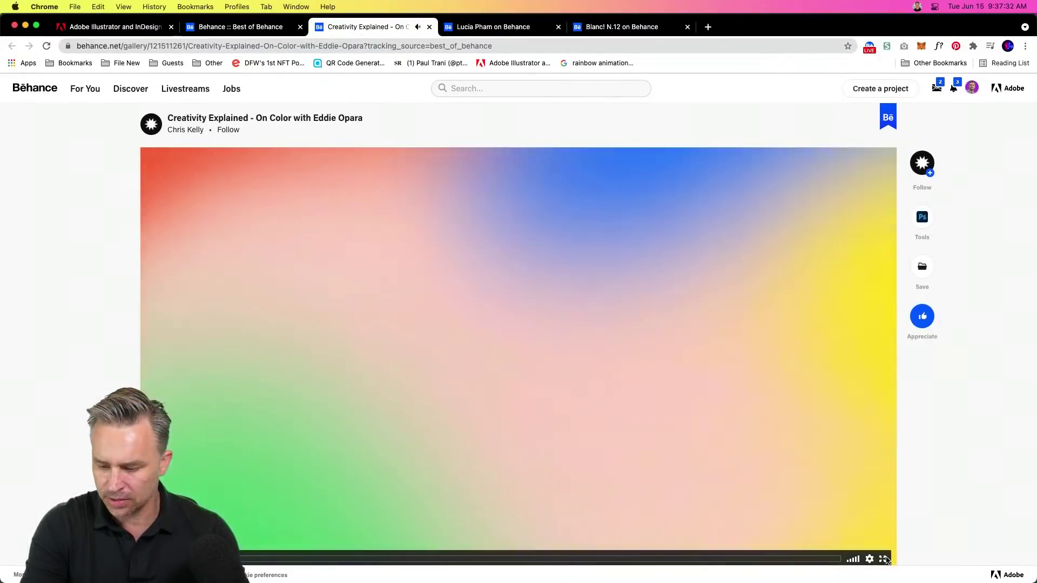
left_click(883, 560)
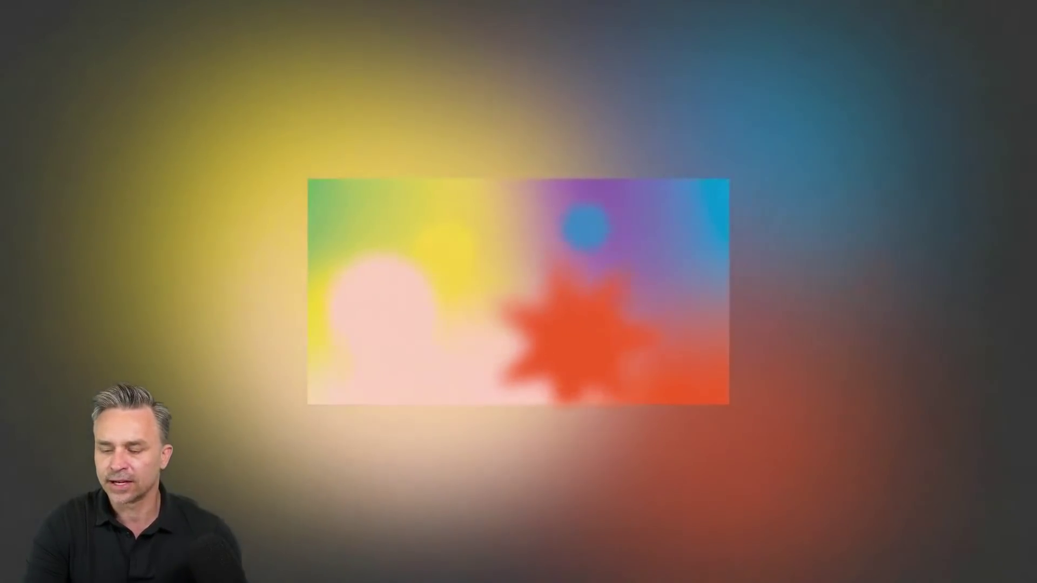
mouse_move(973, 248)
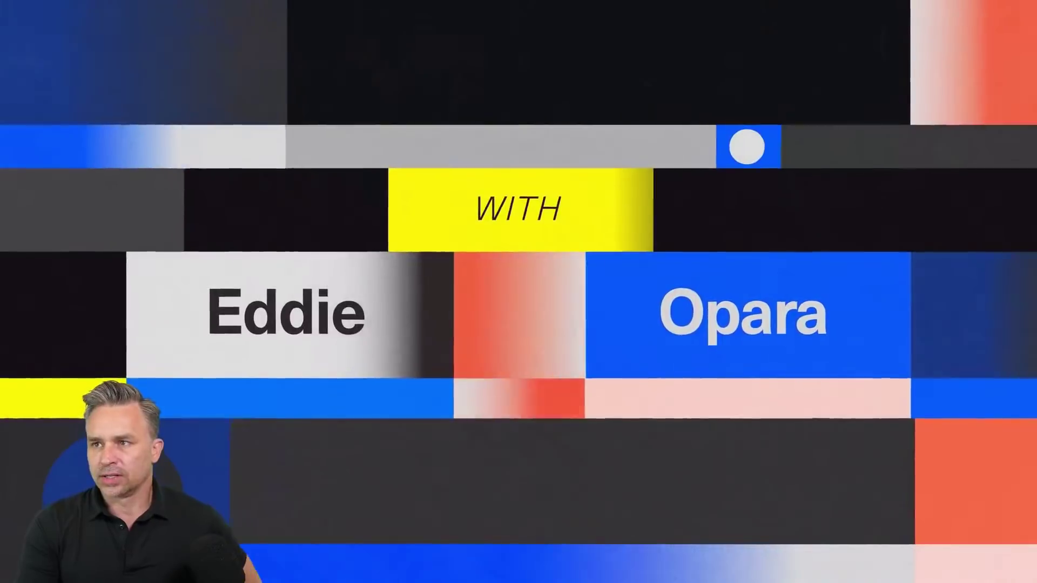
key("Escape")
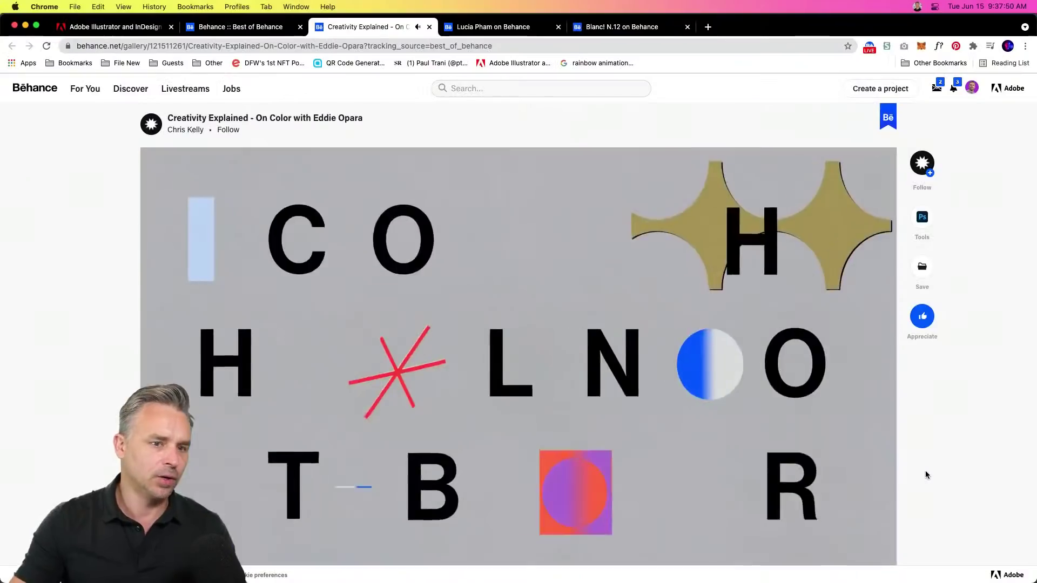
scroll(84, 389, "down", 1)
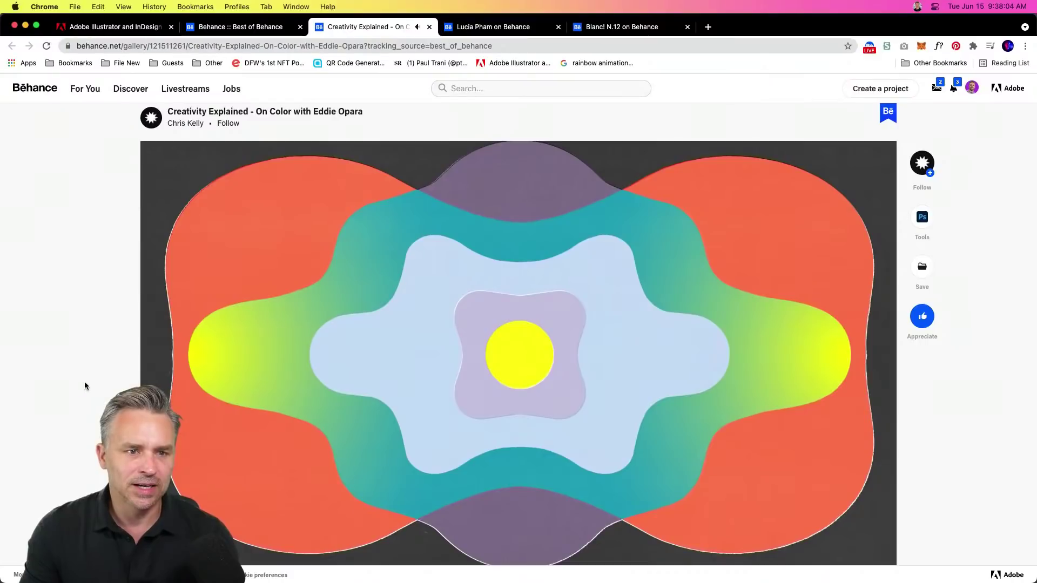
Switch to Illustrator and select the pink background rectangle behind the white heart, with the swatches and gradient settings showing.
mouse_move(246, 577)
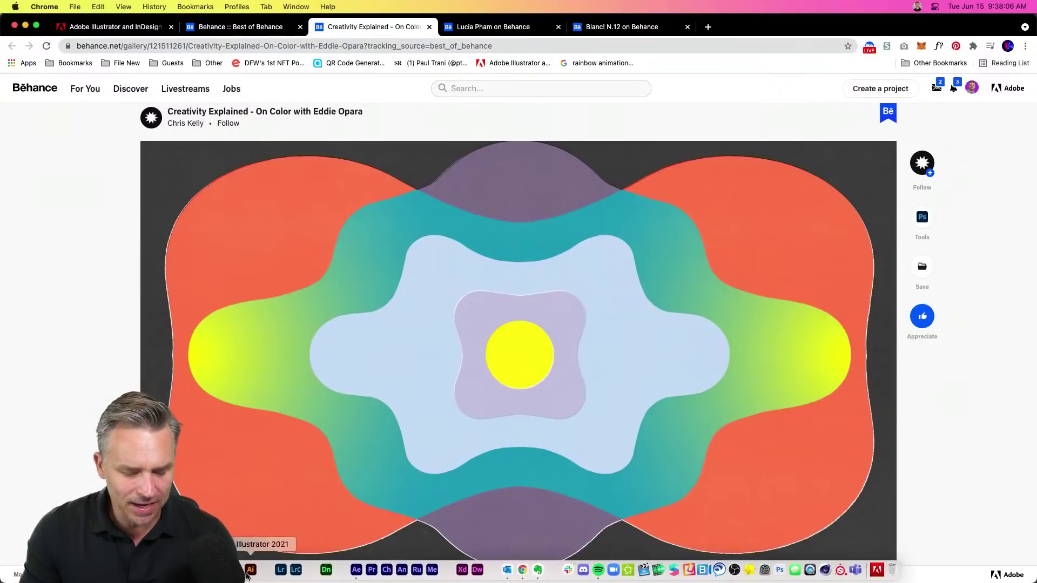
left_click(250, 570)
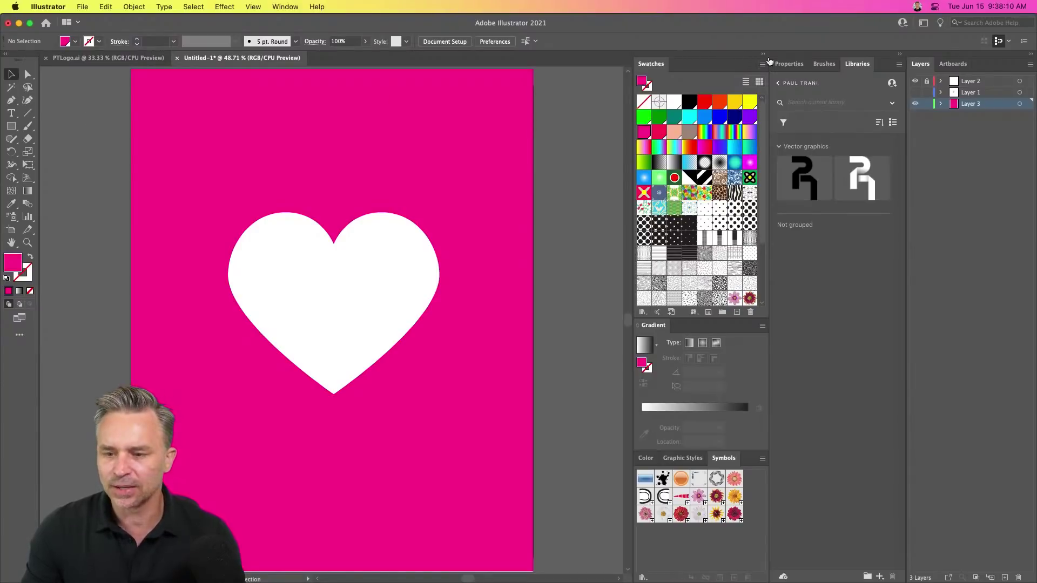
left_click(763, 54)
left_click_drag(104, 167, 176, 170)
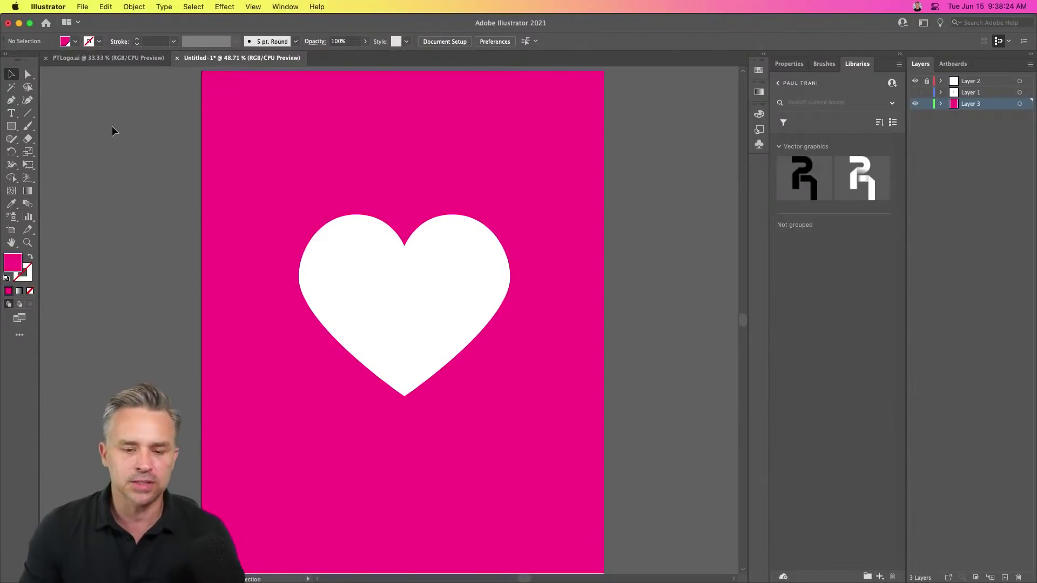
left_click(384, 130)
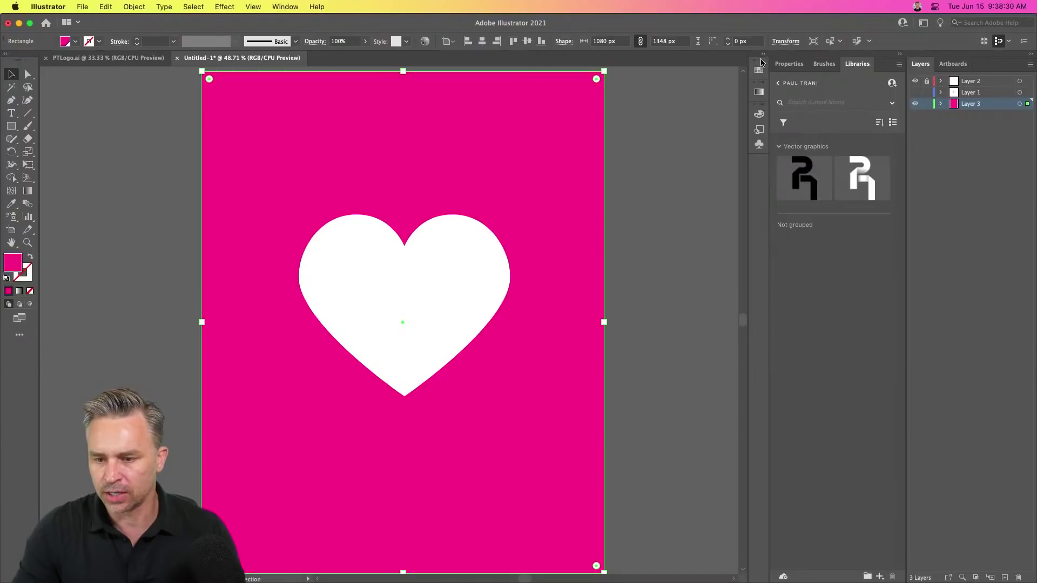
left_click(764, 56)
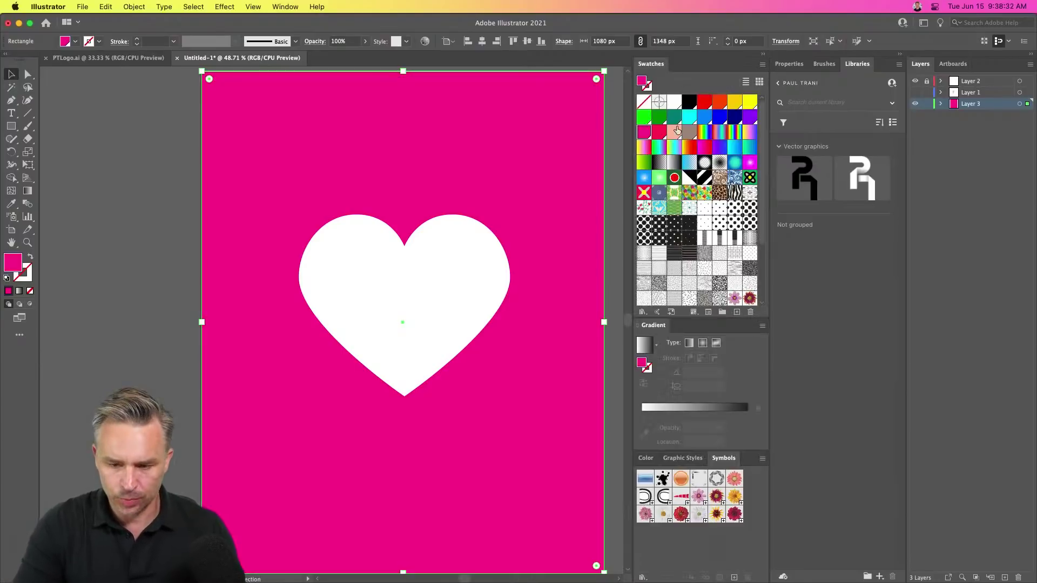
Try solid cyan, blue and crimson fills on the background rectangle.
left_click(705, 120)
left_click(690, 123)
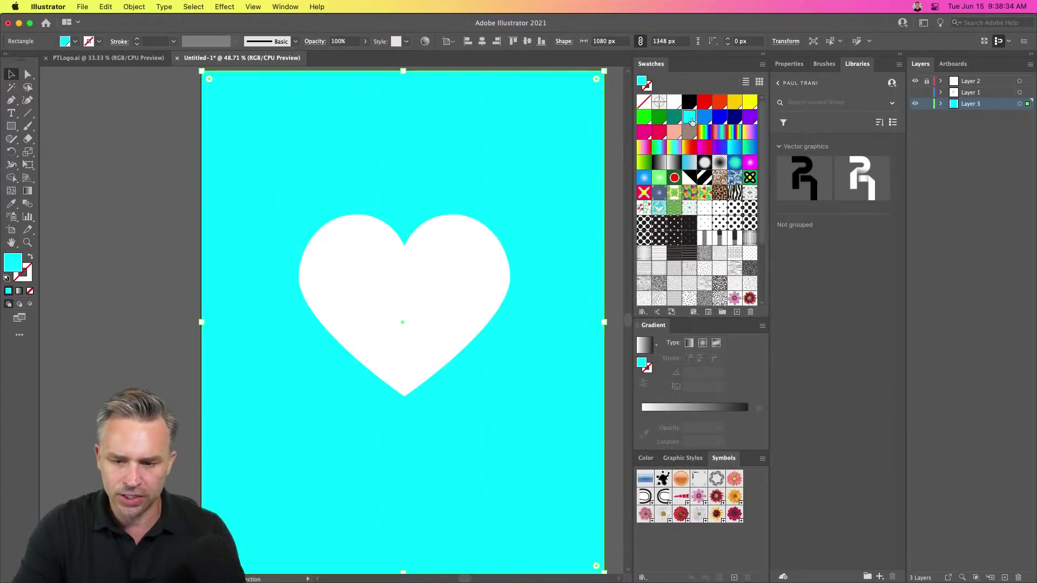
left_click(704, 118)
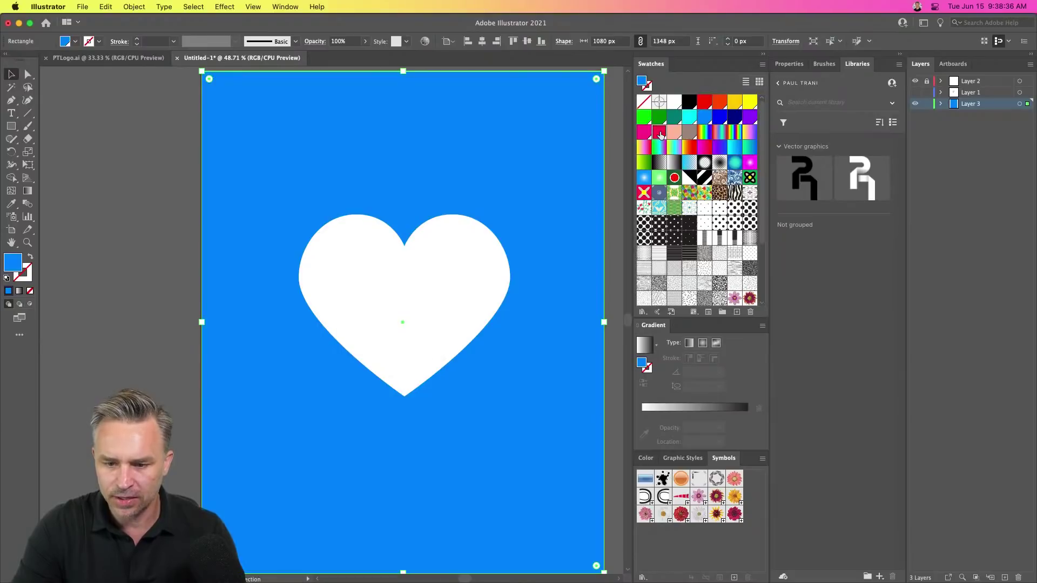
left_click(659, 131)
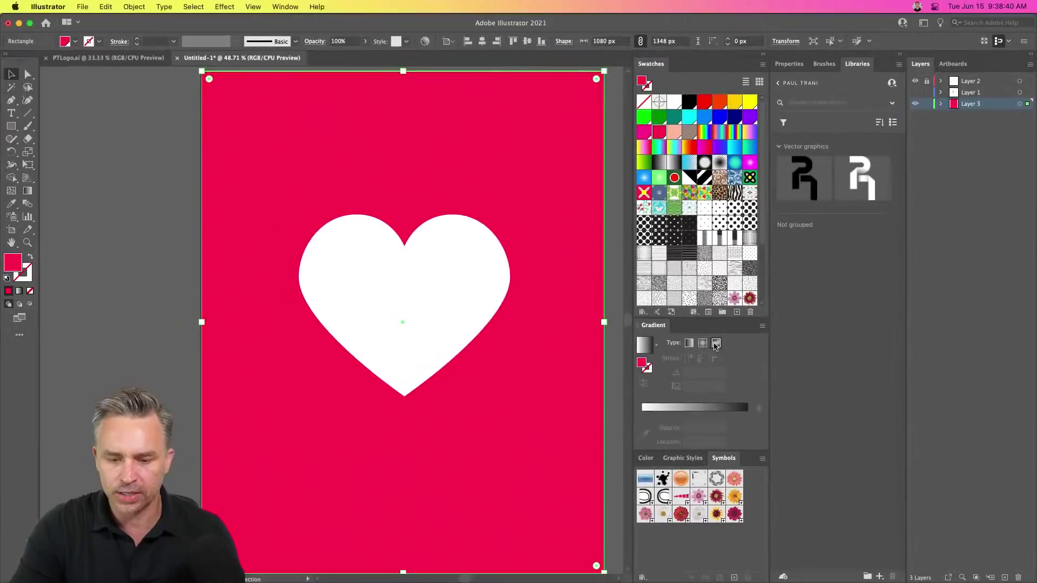
Apply a freeform gradient to the rectangle, colouring its upper-right stop red and its upper-left stop purple.
left_click(719, 338)
double_click(563, 121)
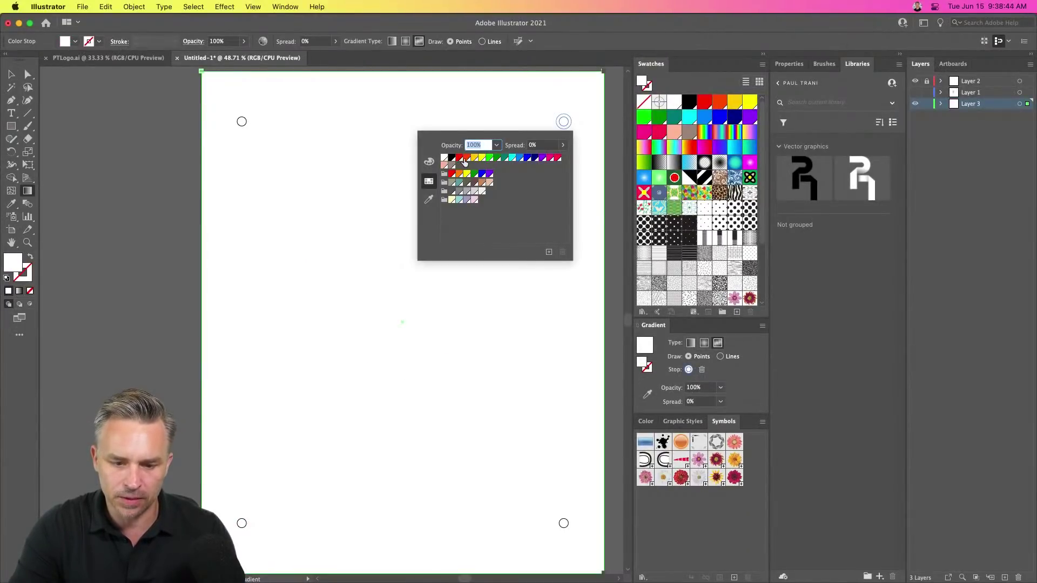
left_click(459, 158)
left_click(242, 121)
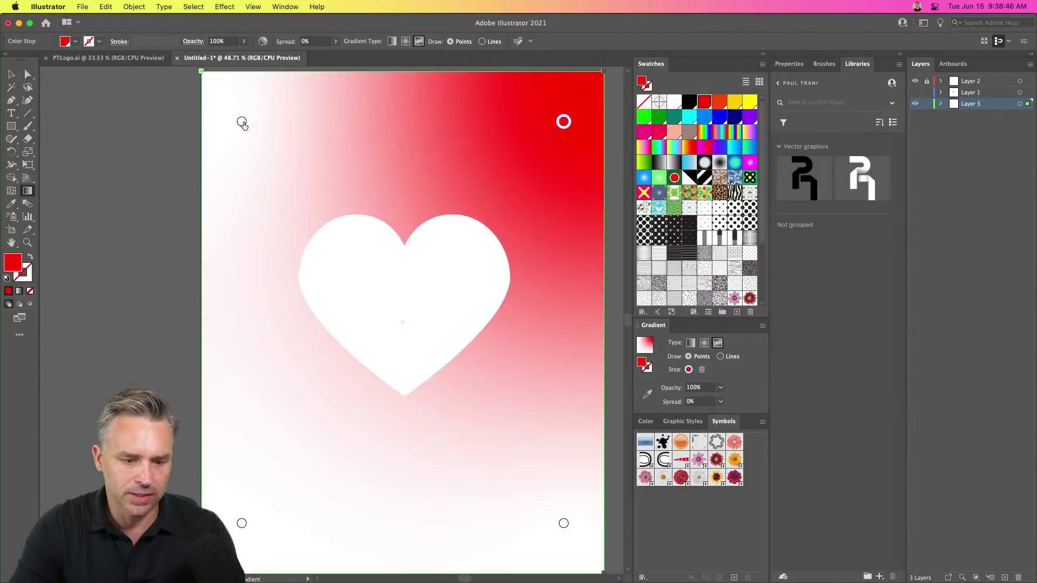
double_click(241, 122)
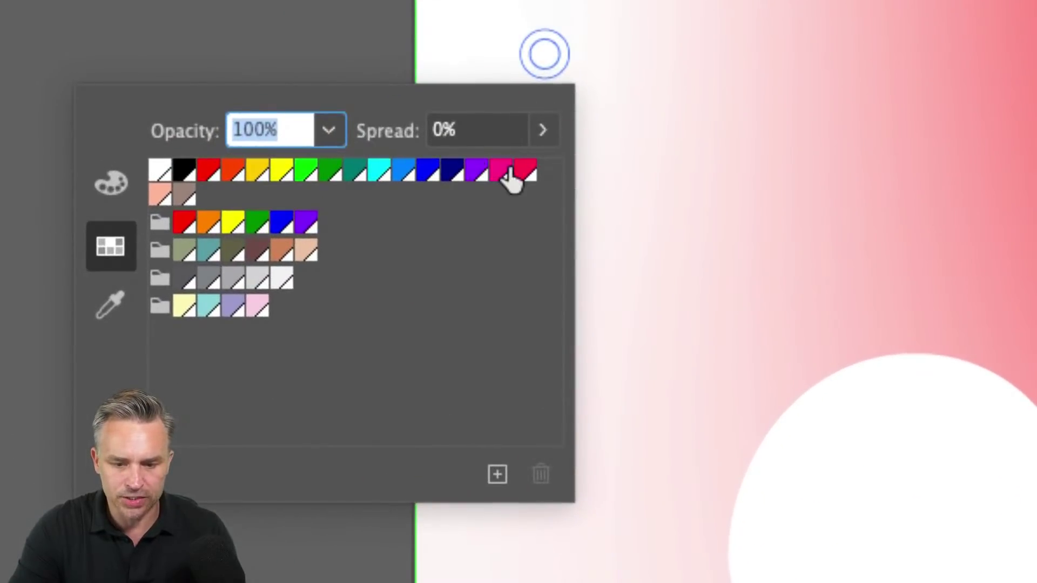
left_click(221, 158)
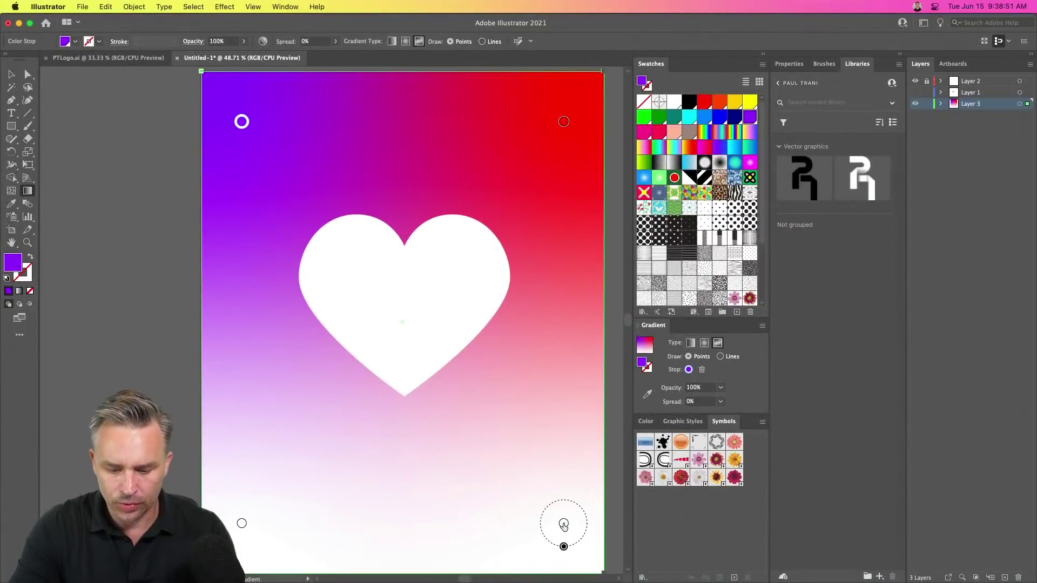
Move the gradient's lower-right stop inward towards the heart and colour it yellow.
left_click_drag(563, 524, 510, 439)
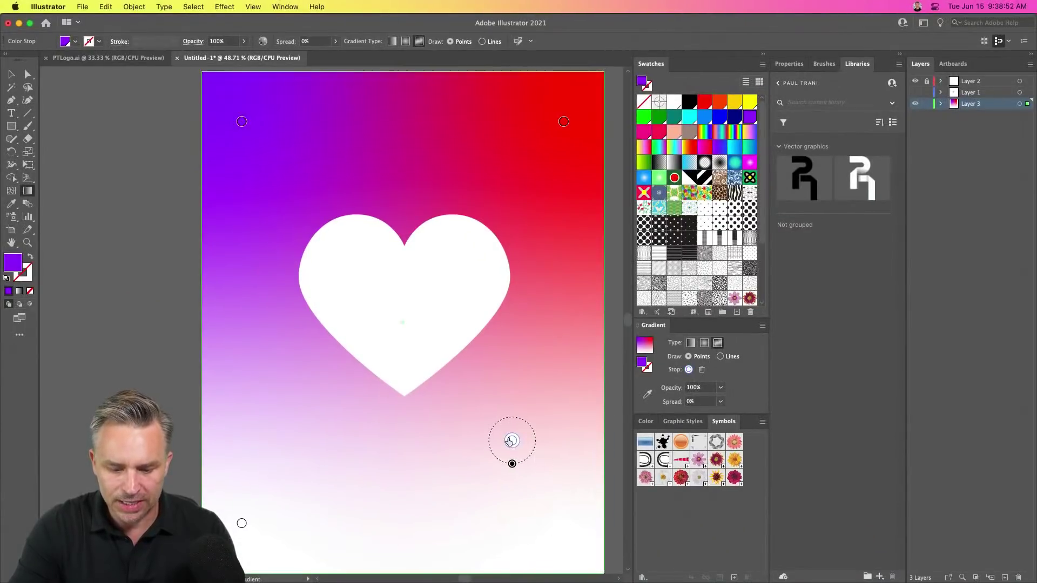
double_click(511, 441)
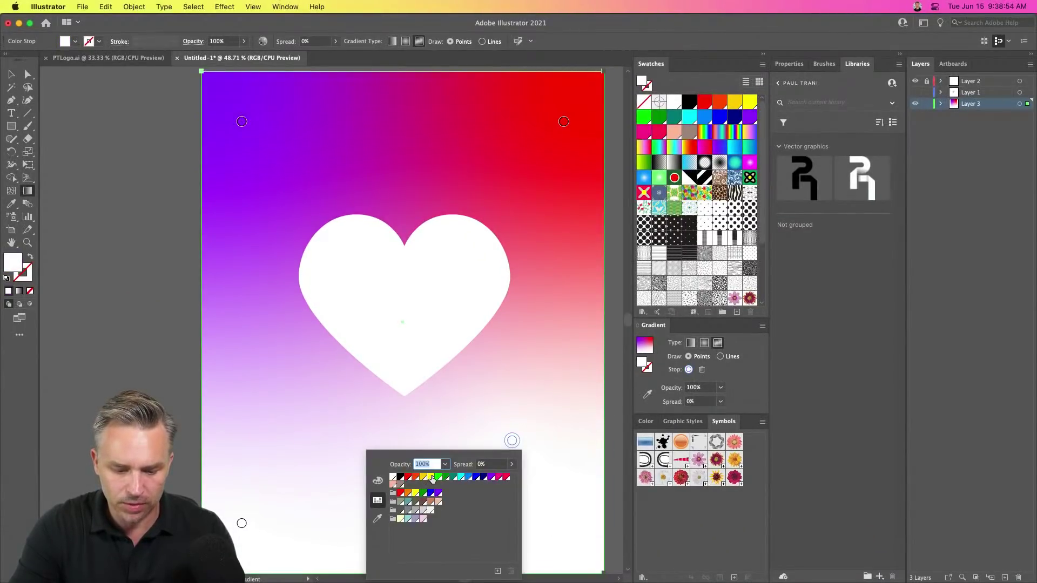
left_click(432, 477)
Move the lower-left stop slightly inward and try orange, blue and purple on it, settling on golden yellow.
left_click_drag(242, 525, 260, 486)
double_click(260, 486)
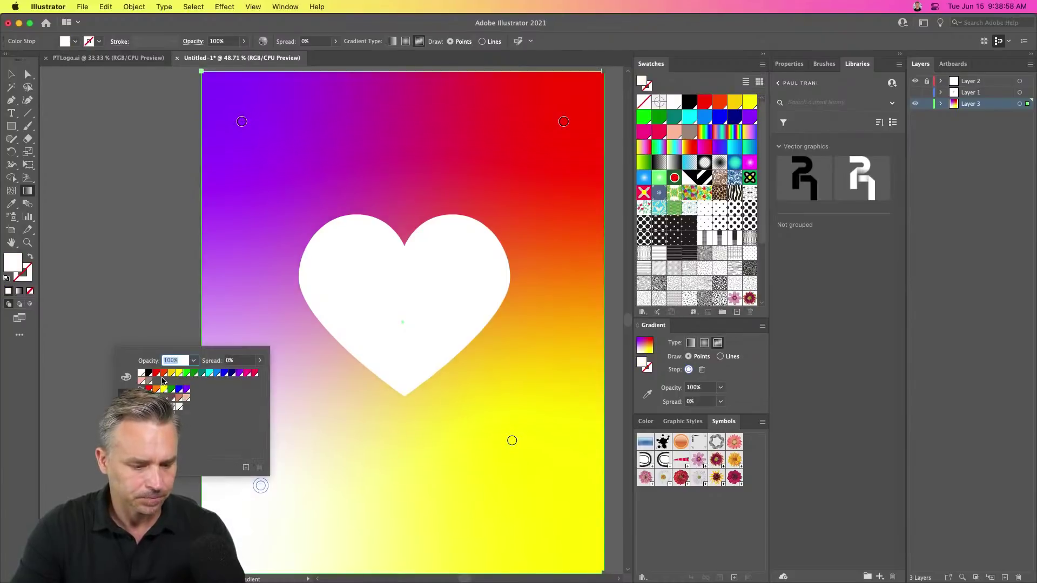
left_click(163, 374)
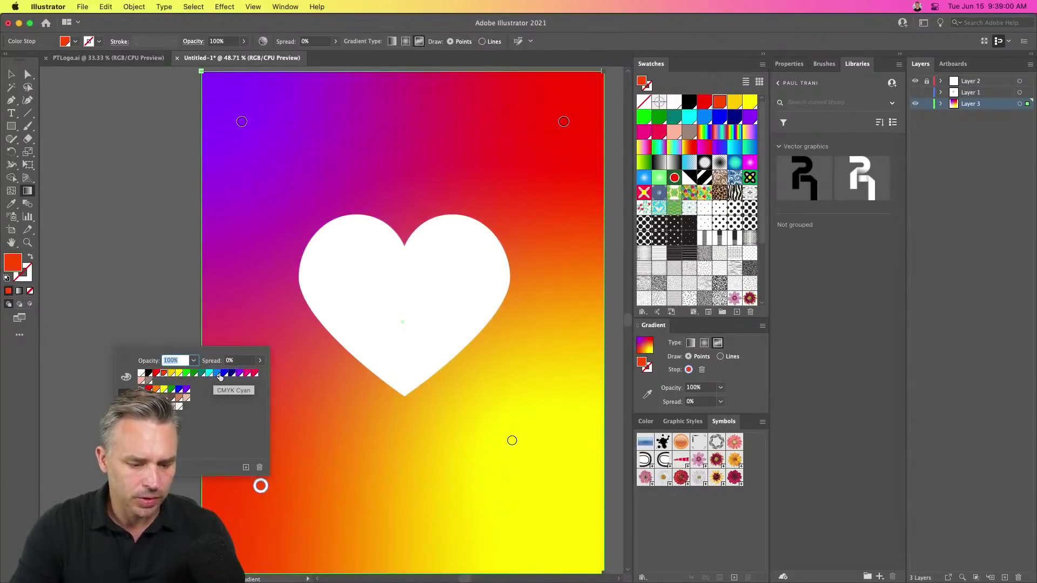
left_click(226, 374)
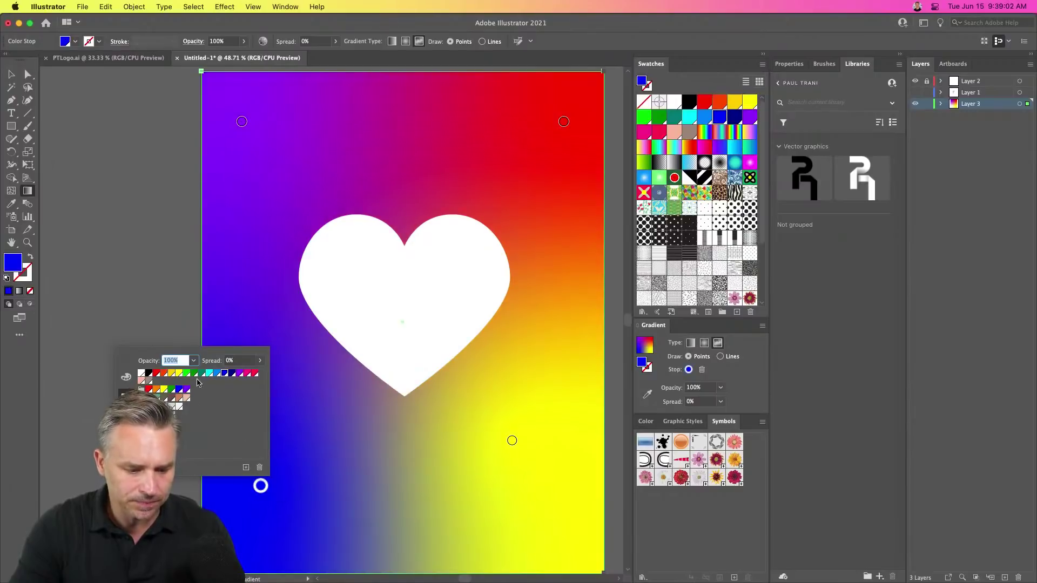
left_click(240, 374)
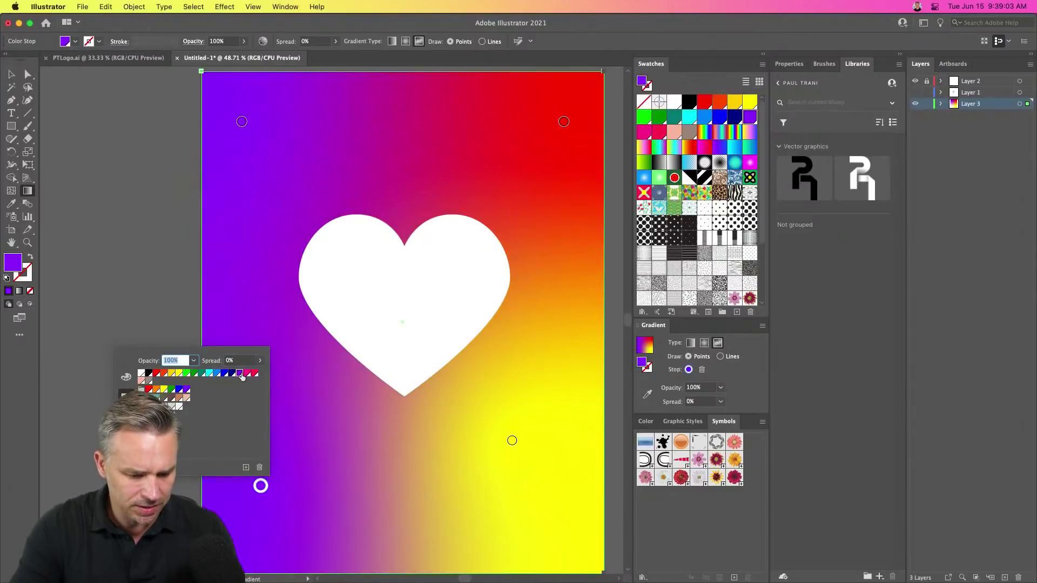
left_click(170, 374)
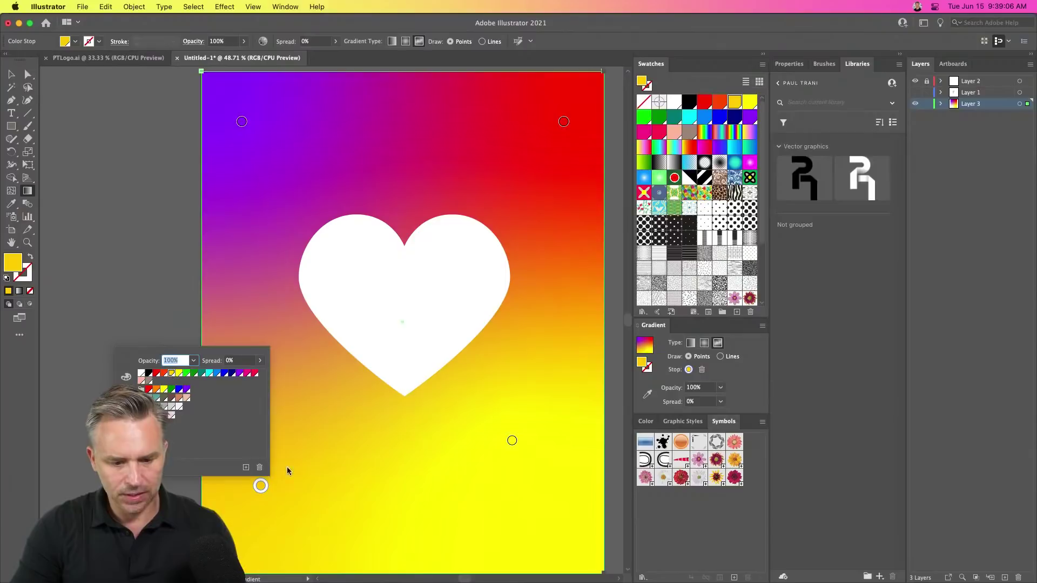
Move the golden yellow stop to the rectangle's upper left and the purple one to its lower left, adding another purple stop beside the heart.
left_click_drag(256, 486, 333, 139)
left_click_drag(241, 119, 261, 507)
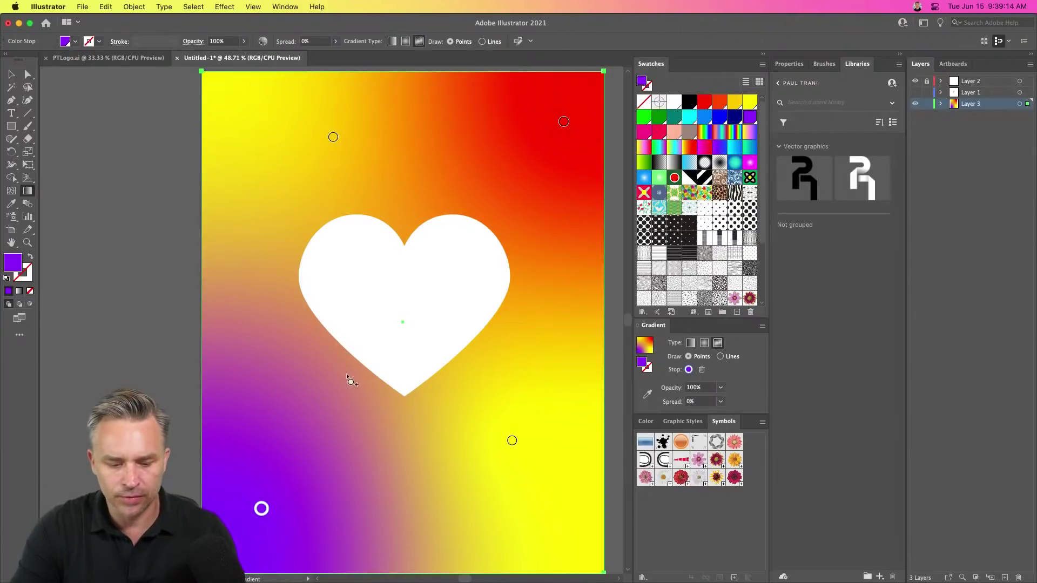
left_click(339, 372)
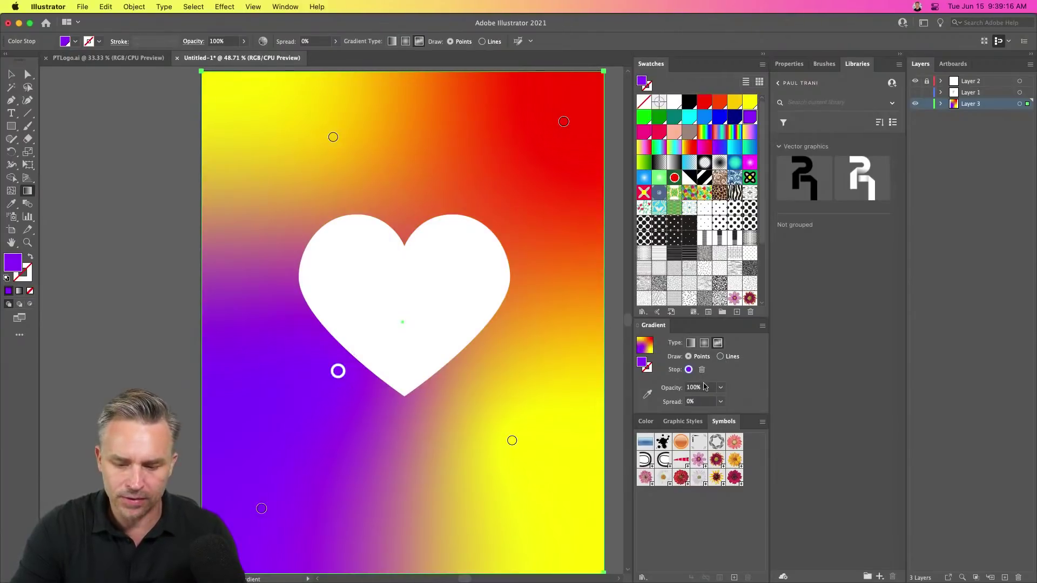
Set the freeform gradient to Lines and draw a purple curve from the heart's lower-left side around its tip and right side to the notch.
left_click(721, 357)
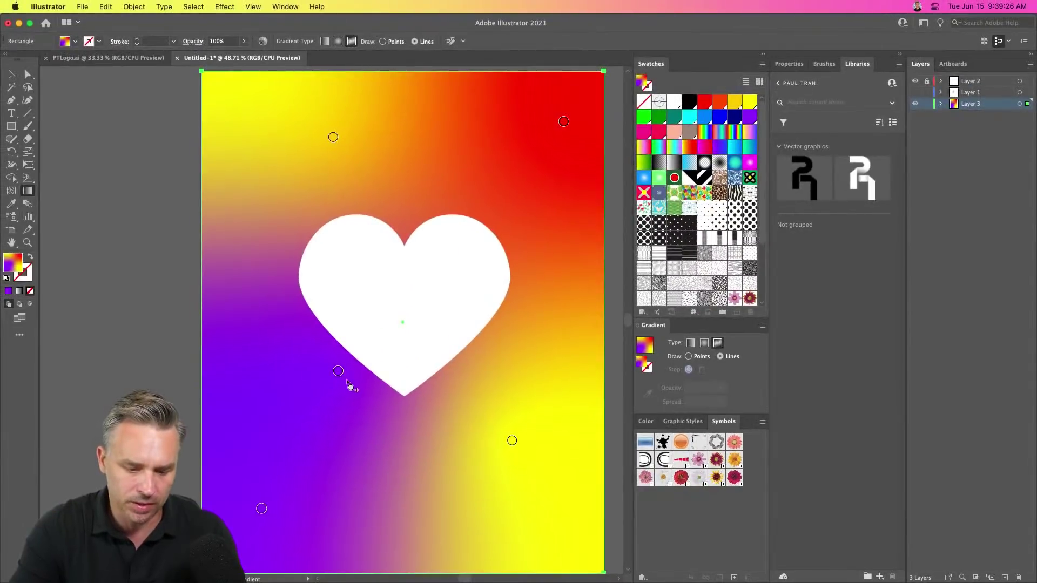
left_click(338, 371)
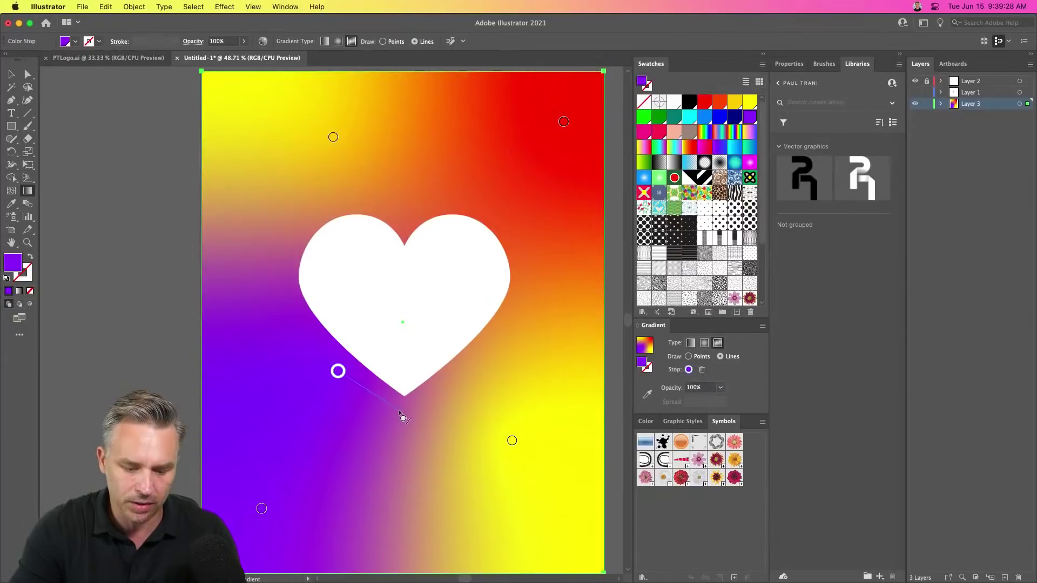
left_click(398, 411)
left_click(499, 332)
left_click(514, 234)
left_click(439, 203)
left_click(402, 227)
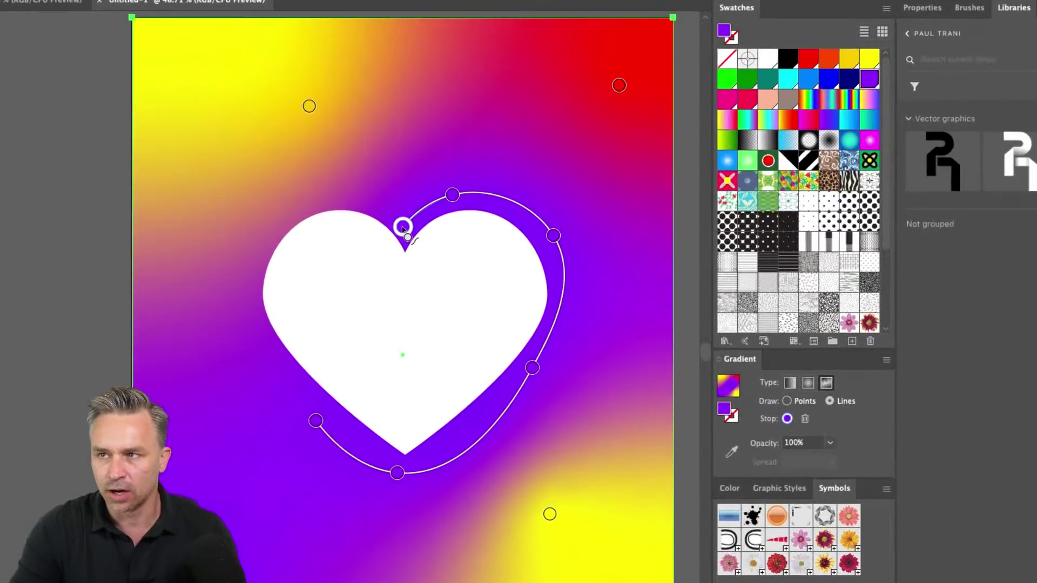
Recolour the gradient line's stops at the heart's notch and top right lobe magenta, and the upper right-side stop golden yellow.
double_click(402, 227)
left_click(384, 276)
left_click(448, 199)
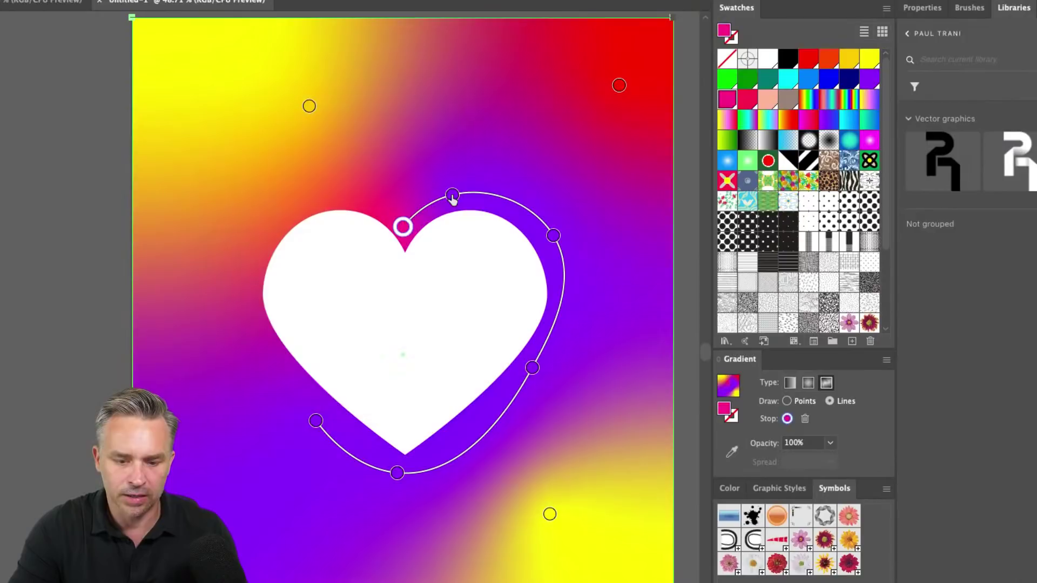
left_click(453, 197)
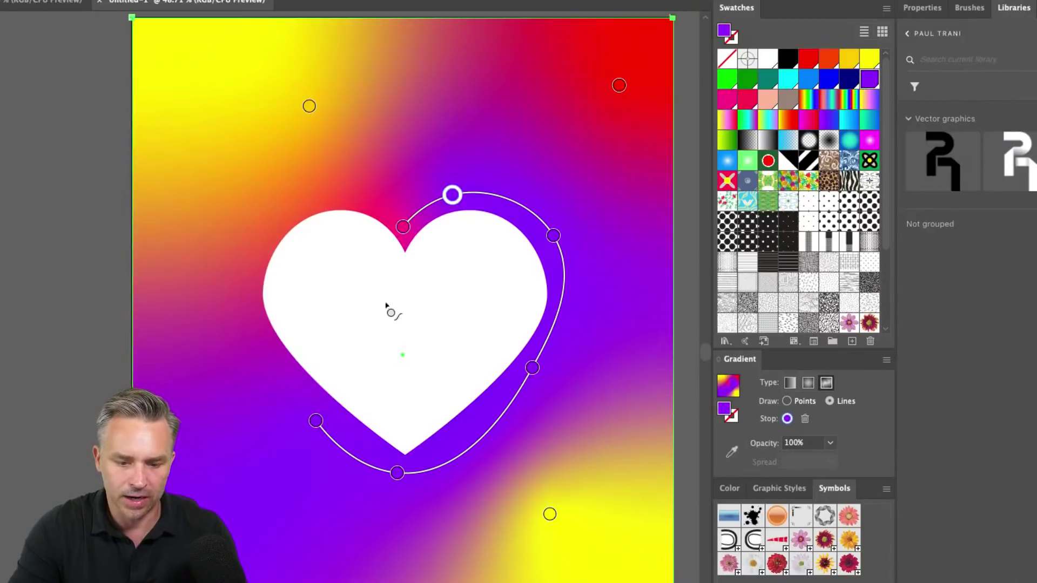
double_click(453, 196)
left_click(435, 243)
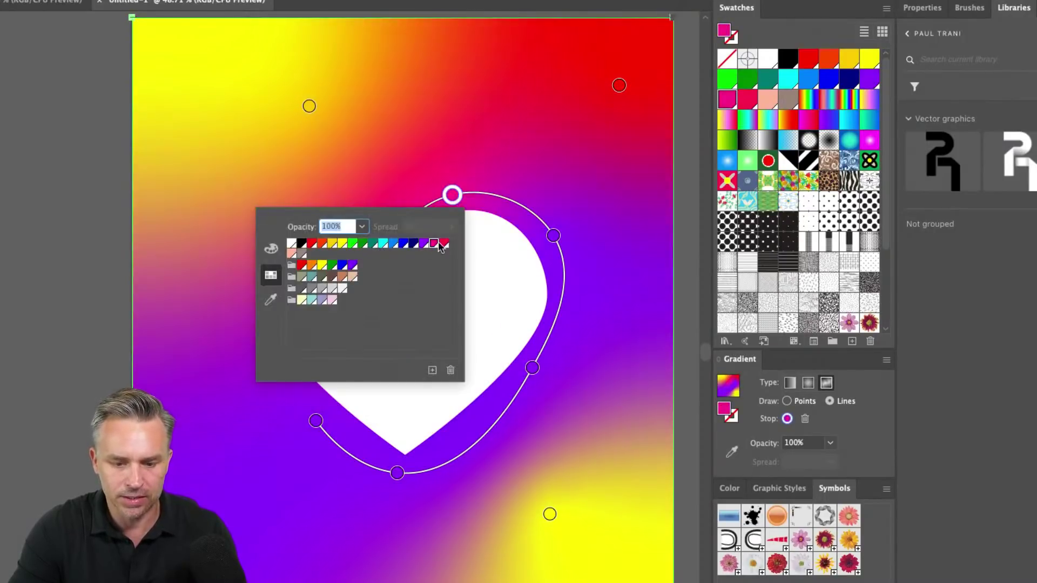
left_click(554, 239)
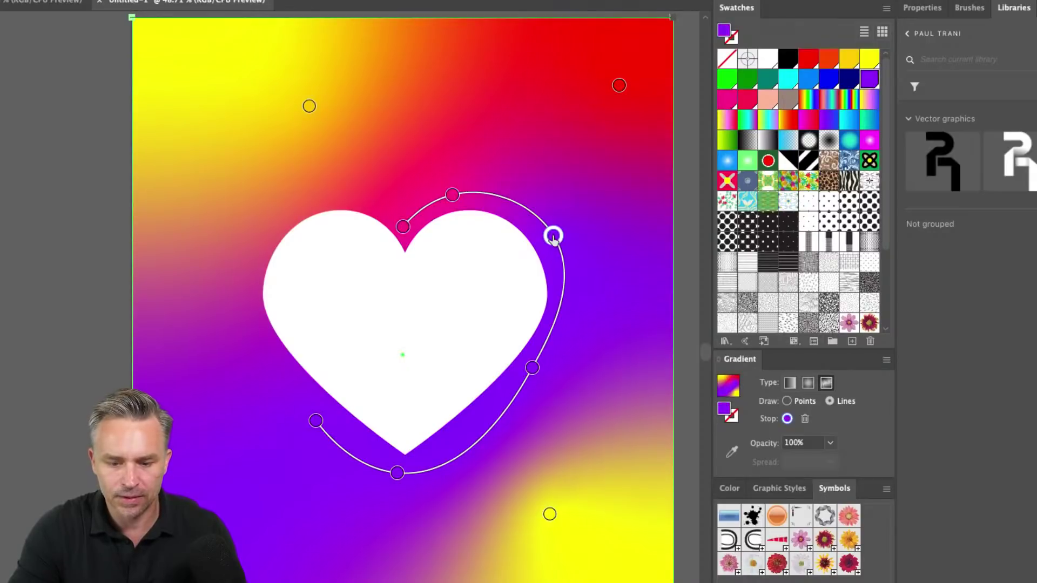
double_click(554, 239)
left_click(432, 285)
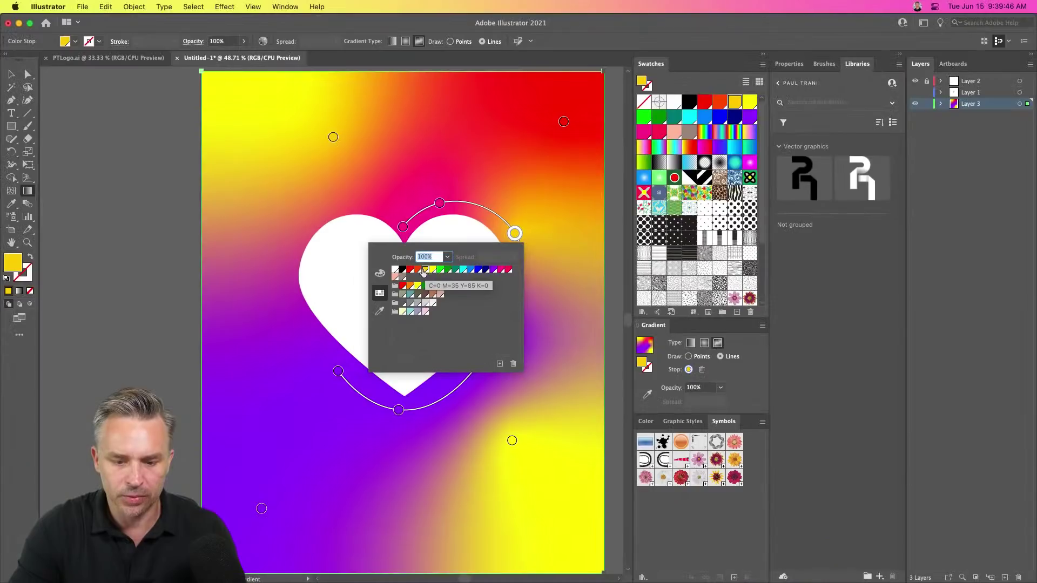
Leave gradient editing with the Selection tool and deselect the background rectangle.
left_click(5, 73)
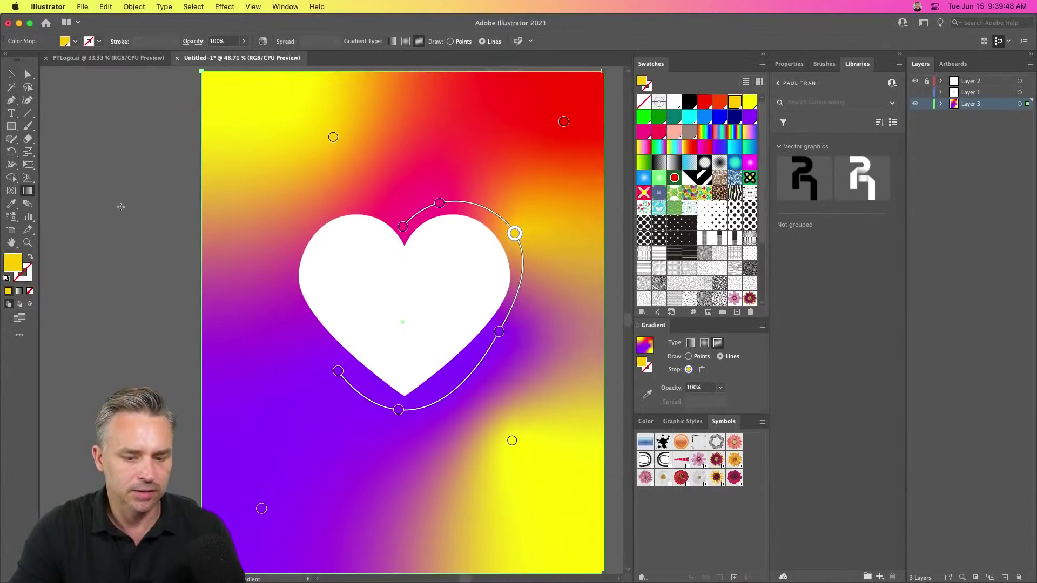
left_click(11, 74)
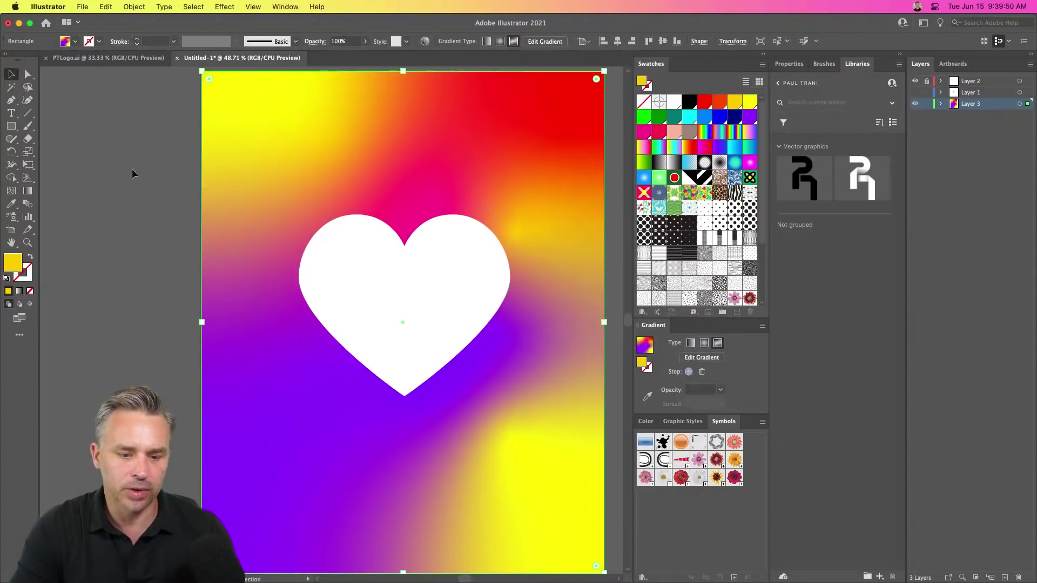
left_click(144, 181)
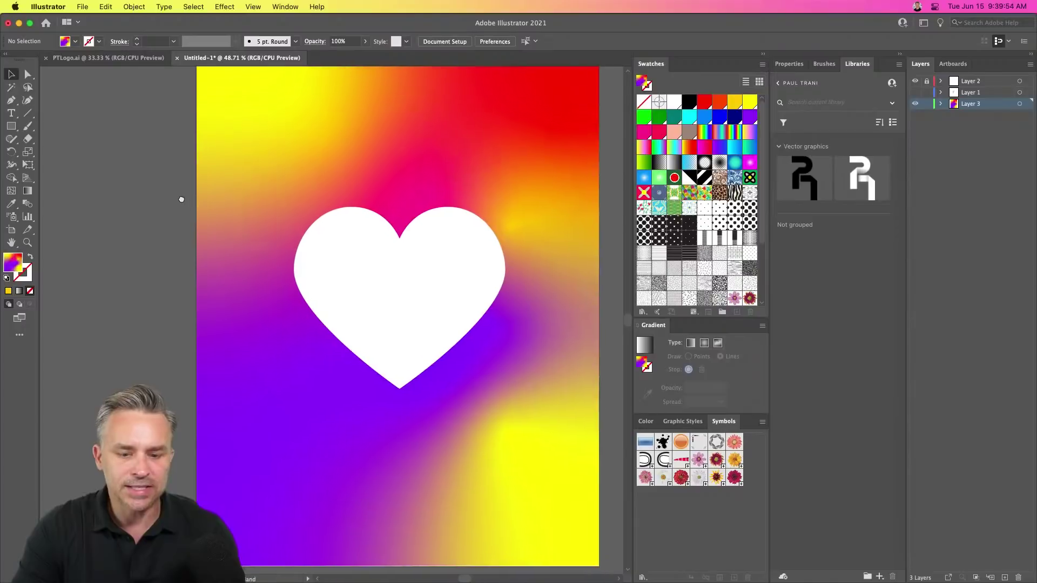
scroll(186, 213, "right", 1)
Switch to Photoshop, add a new empty layer above the Background in Untitled-1 and extend the window to full height.
mouse_move(235, 572)
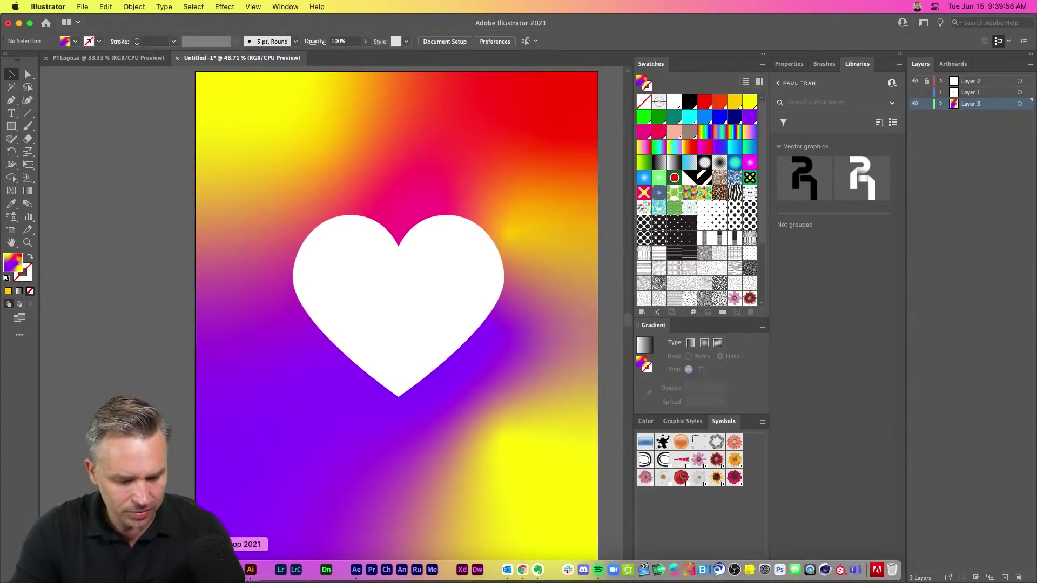
left_click(779, 570)
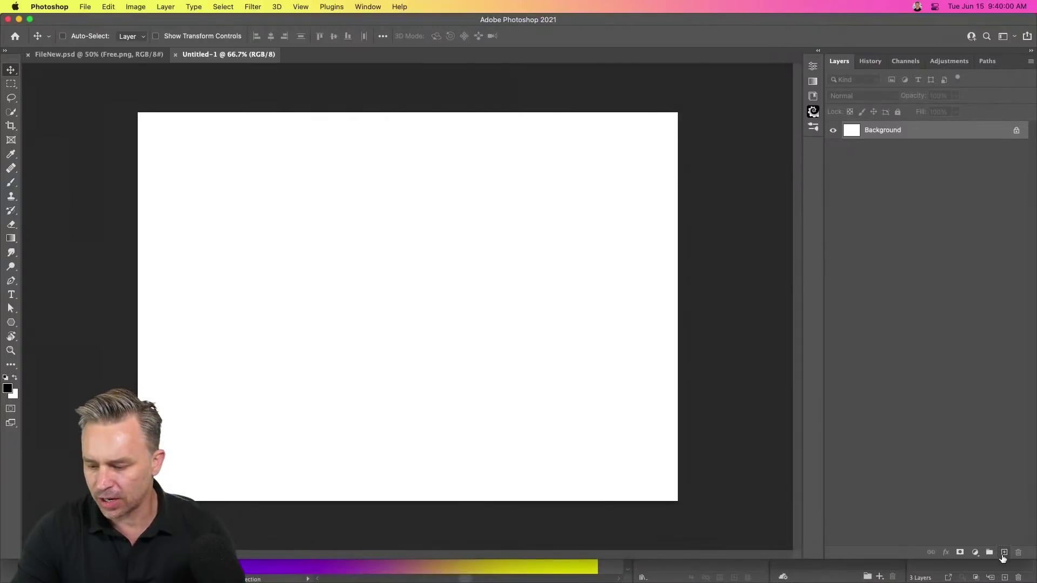
left_click(1004, 553)
left_click_drag(1032, 554, 1032, 581)
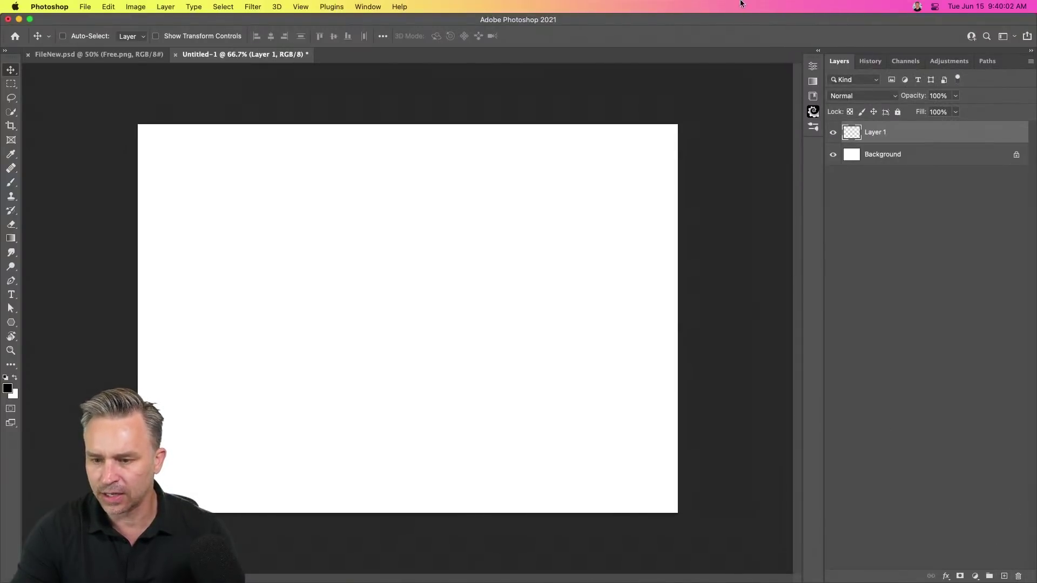
Fill the empty layer above the Background with the blue, red and yellow gradient preset.
left_click(815, 51)
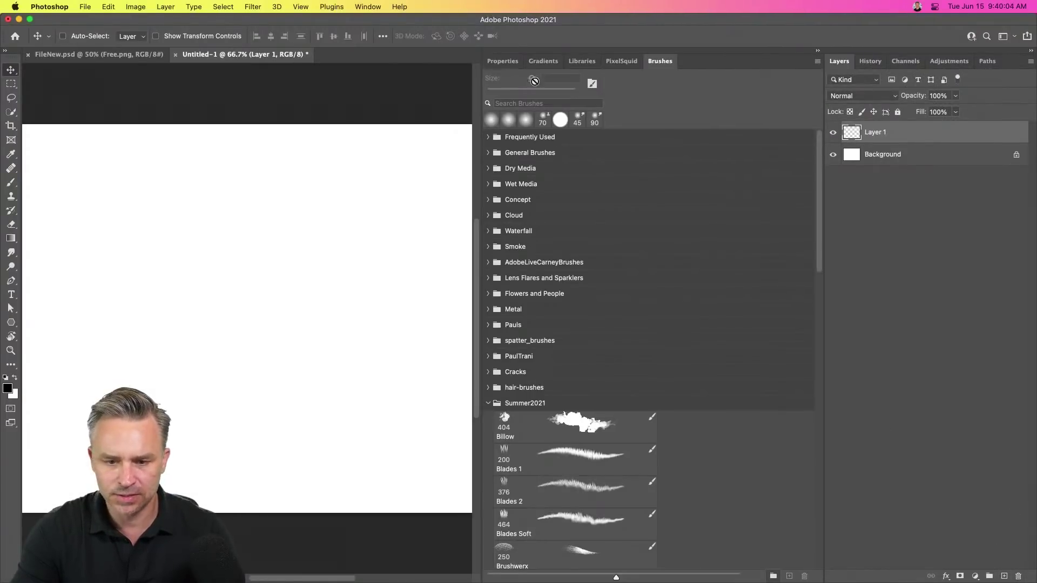
left_click(542, 61)
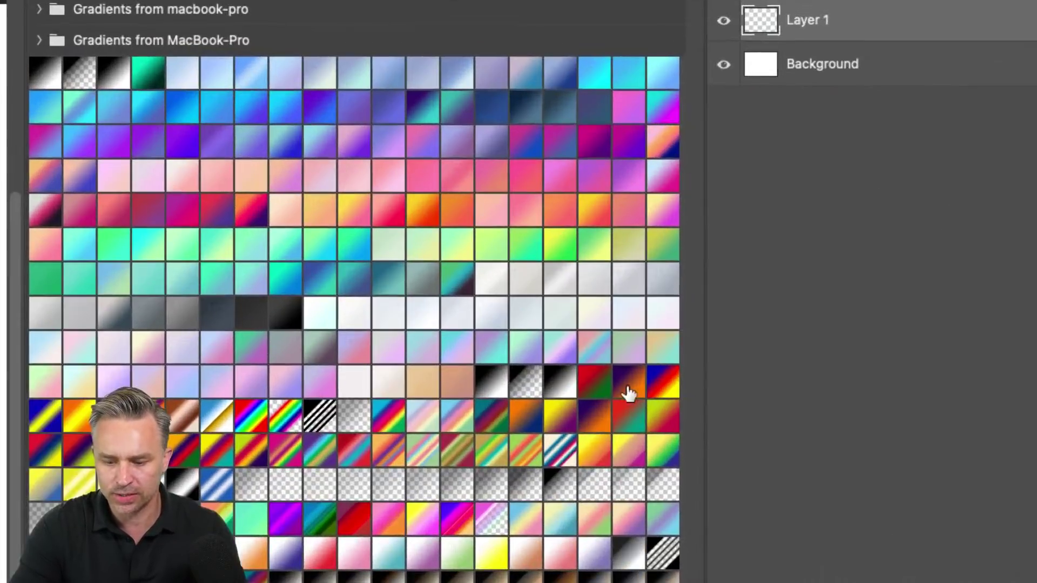
left_click(800, 315)
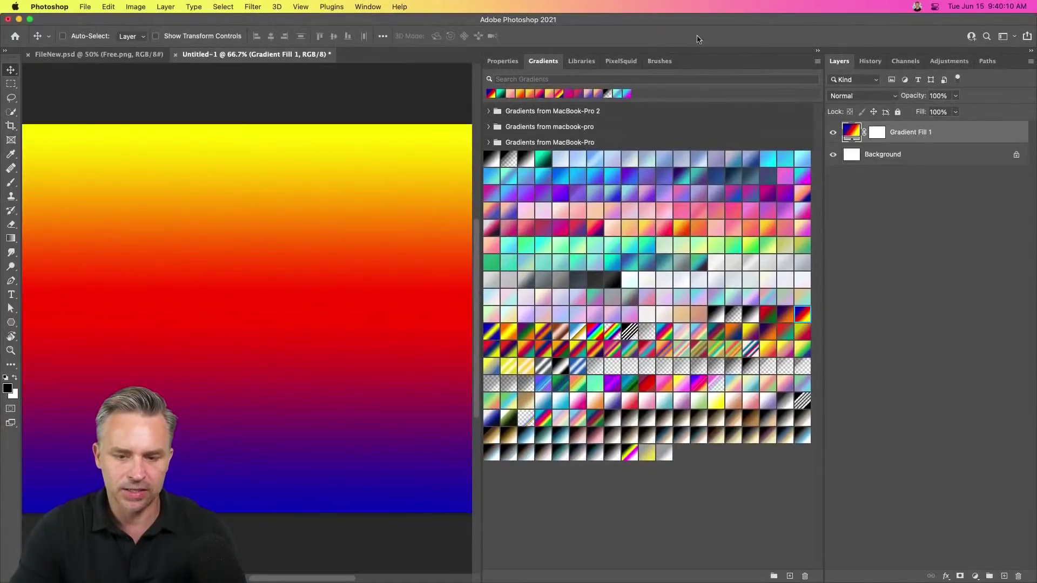
left_click(818, 52)
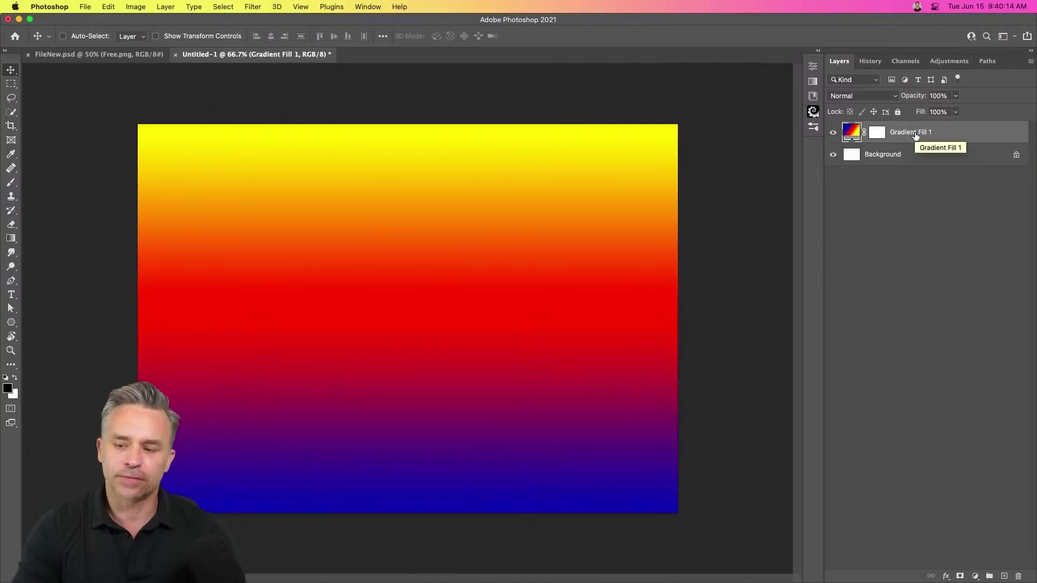
Convert the gradient fill layer to a smart object and open it in the Liquify filter.
right_click(957, 134)
left_click(889, 213)
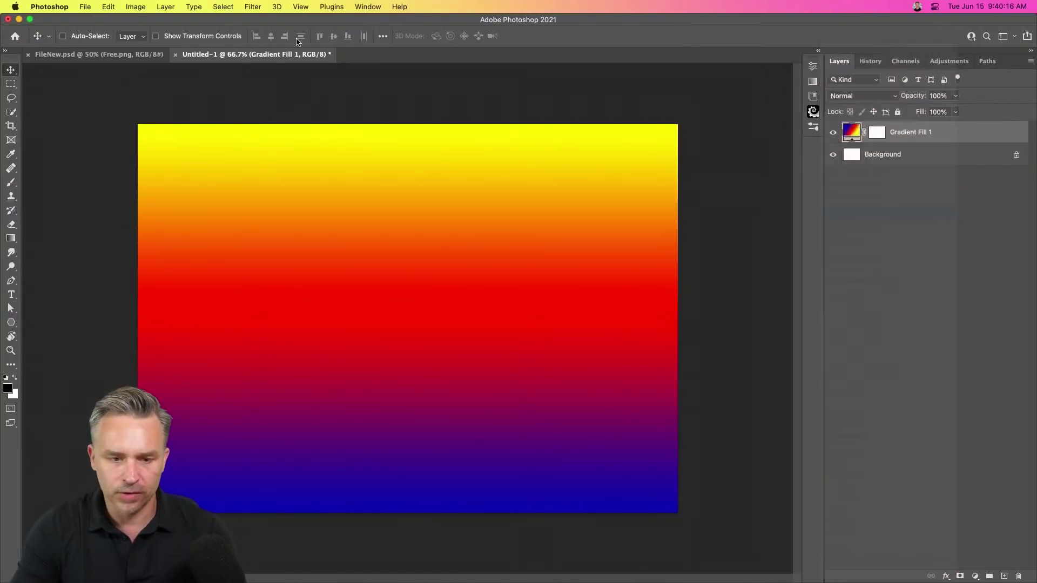
left_click(234, 6)
mouse_move(245, 6)
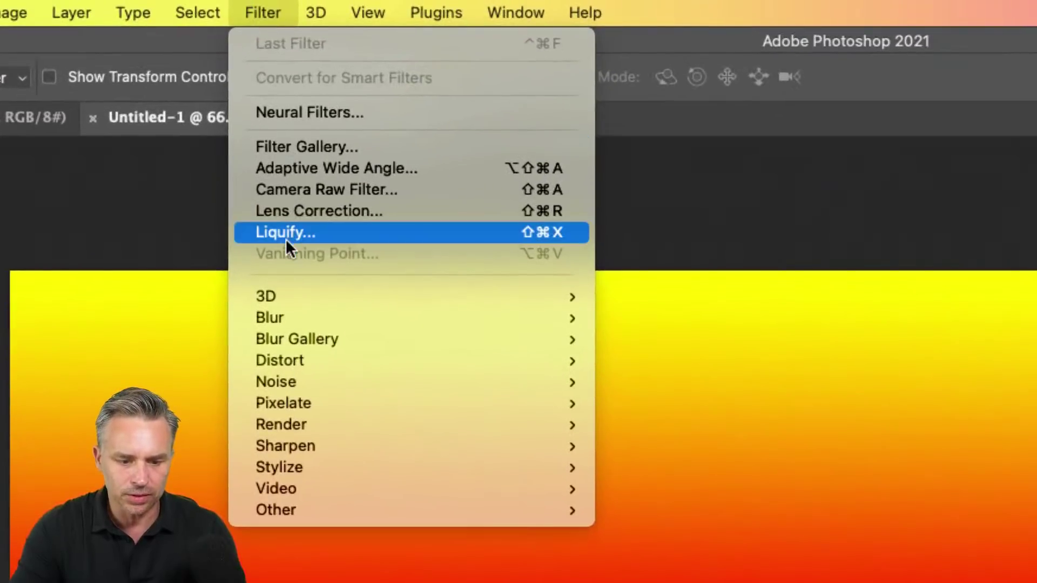
left_click(286, 232)
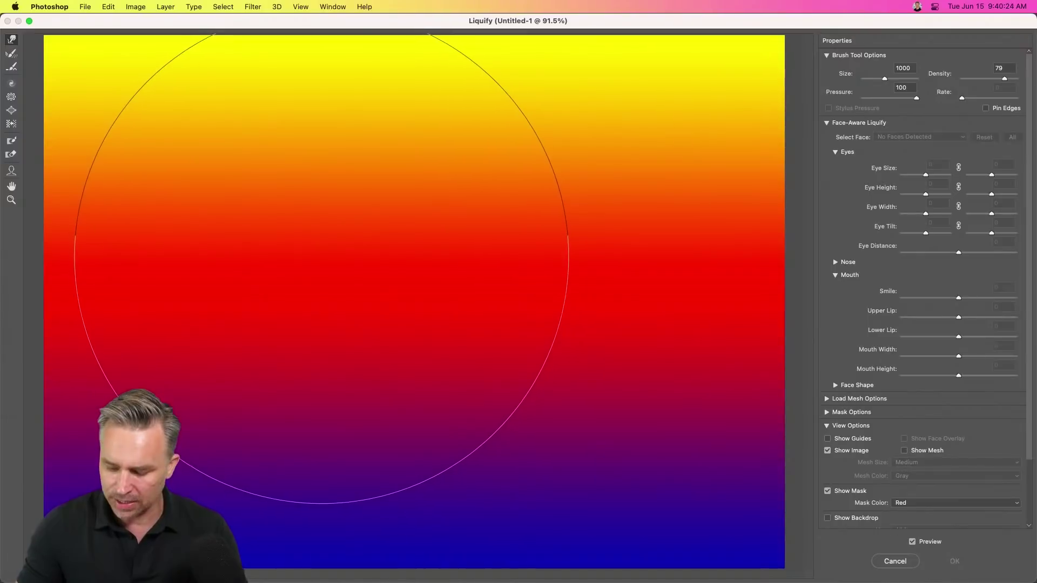
Reduce the Liquify brush size to 600, push the gradient bands into flowing swirls across the canvas and apply the filter.
key("bracketleft")
key("bracketleft")
key("bracketleft")
mouse_move(236, 162)
left_mouse_down()
mouse_move(269, 264)
mouse_move(406, 324)
mouse_move(706, 371)
mouse_move(695, 574)
mouse_move(385, 498)
mouse_move(185, 475)
mouse_move(335, 540)
mouse_move(398, 519)
mouse_move(242, 518)
left_mouse_up()
left_click_drag(200, 416, 183, 324)
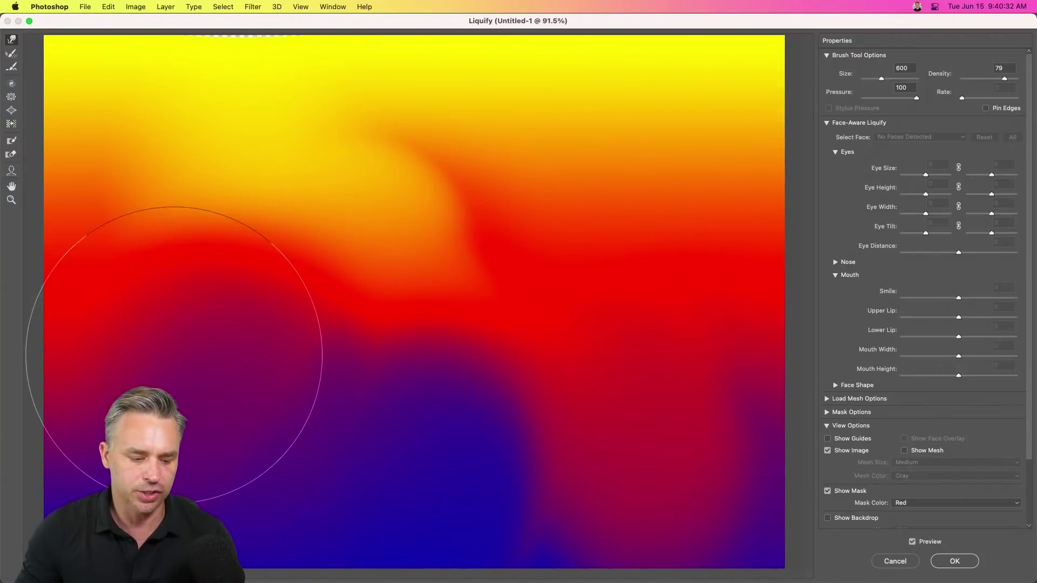
mouse_move(513, 121)
left_mouse_down()
mouse_move(440, 313)
mouse_move(219, 243)
mouse_move(633, 81)
mouse_move(449, 86)
mouse_move(370, 335)
mouse_move(752, 371)
mouse_move(506, 302)
mouse_move(451, 243)
mouse_move(104, 405)
mouse_move(324, 365)
mouse_move(520, 156)
mouse_move(218, 358)
mouse_move(560, 107)
mouse_move(761, 176)
mouse_move(560, 278)
mouse_move(477, 347)
mouse_move(414, 135)
mouse_move(372, 135)
mouse_move(387, 333)
mouse_move(8, 502)
left_mouse_up()
key("Return")
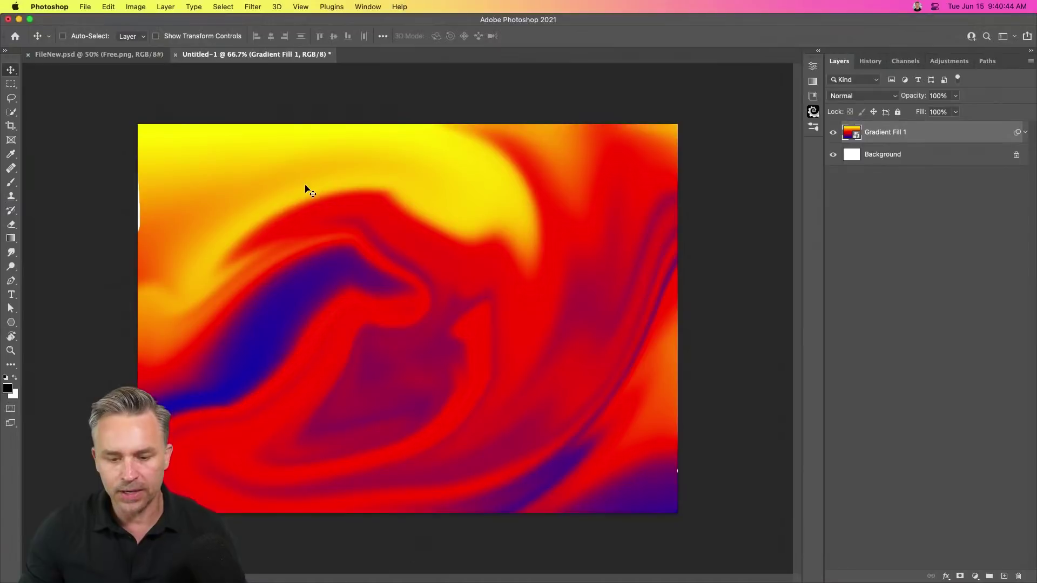
Add an empty layer above the gradient fill and delete the Summer2021 group from the brush library.
left_click(1003, 576)
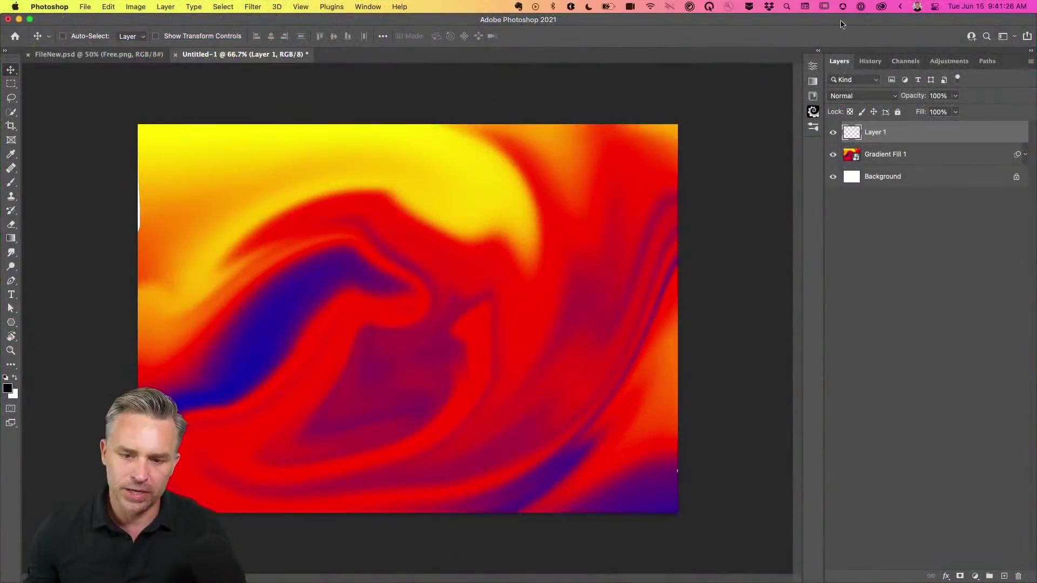
left_click(819, 51)
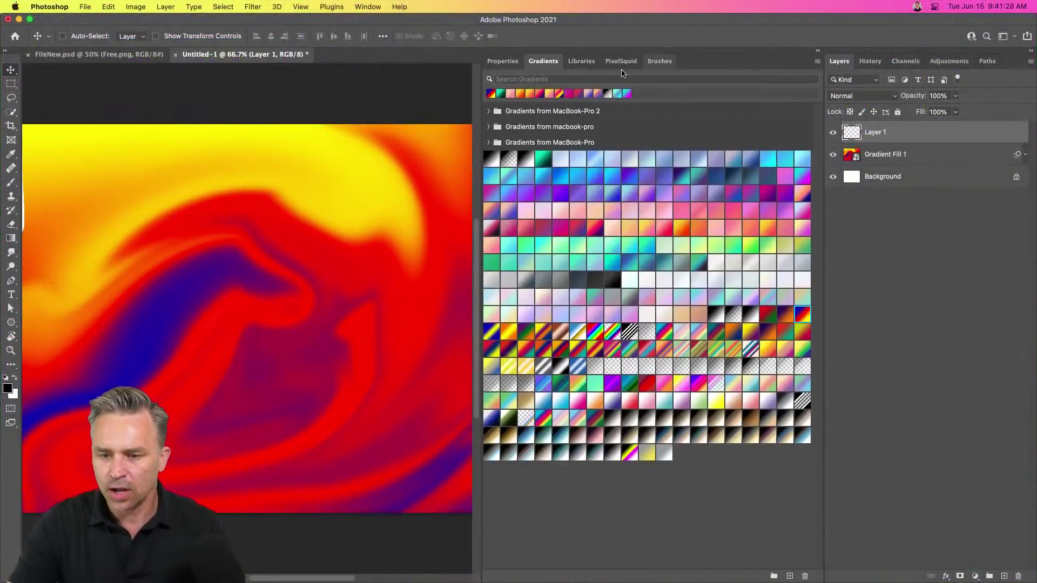
left_click(658, 61)
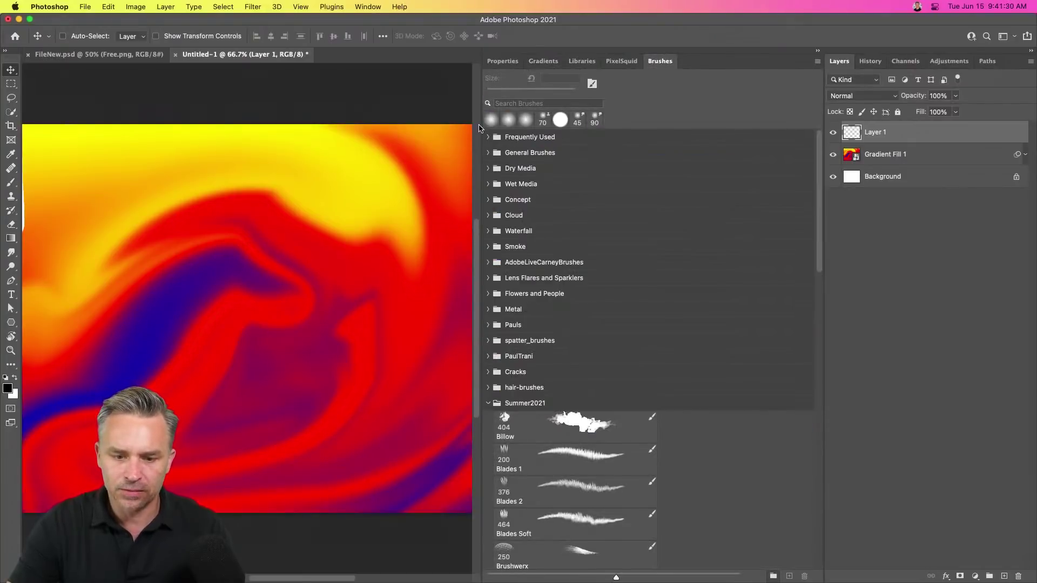
left_click(487, 403)
right_click(522, 403)
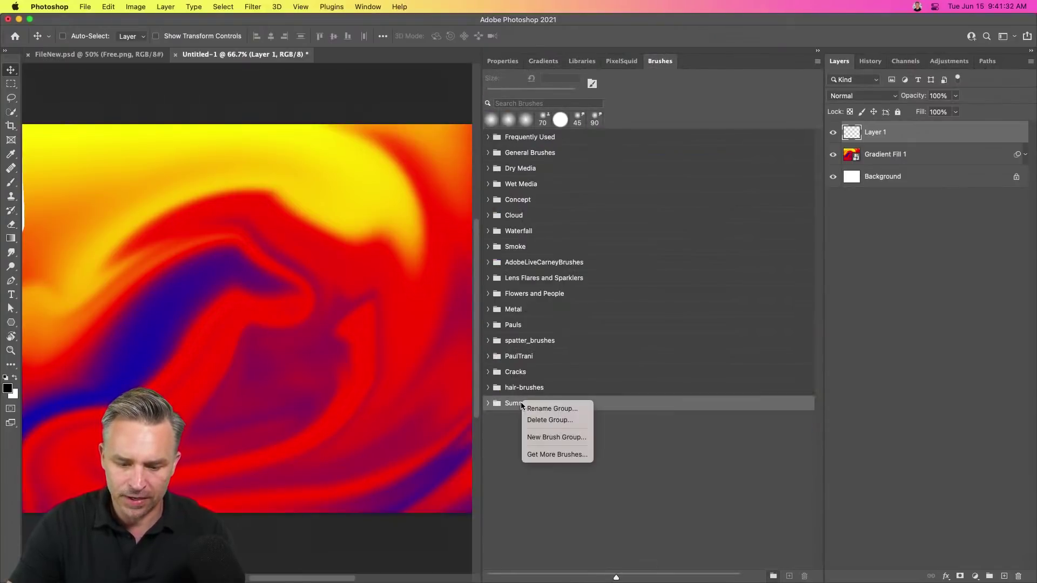
left_click(532, 420)
left_click(543, 217)
Open Adobe's page for getting more brushes and download the Summer 2021 Brushes.
left_click(818, 62)
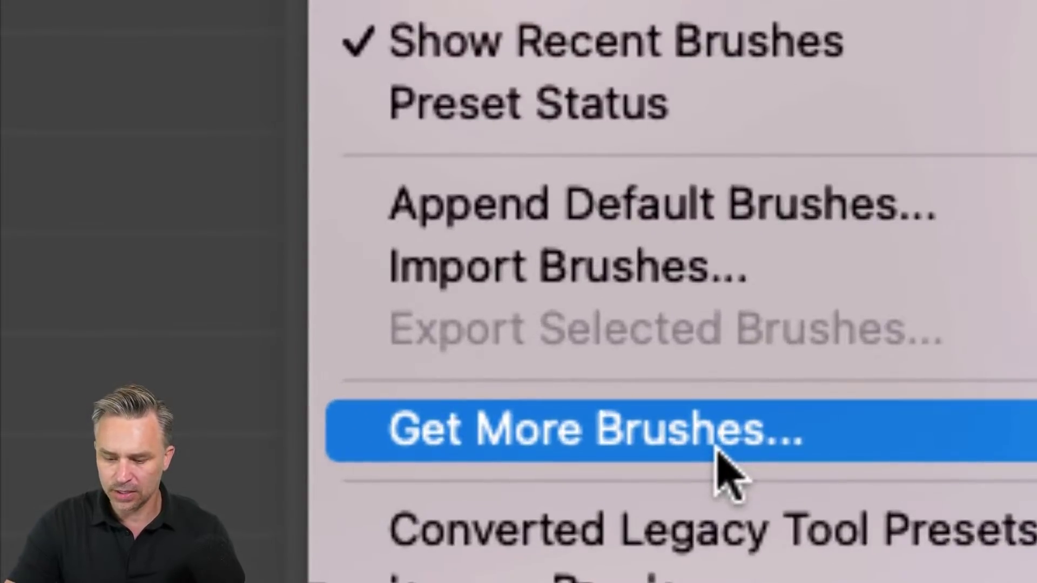
left_click(718, 454)
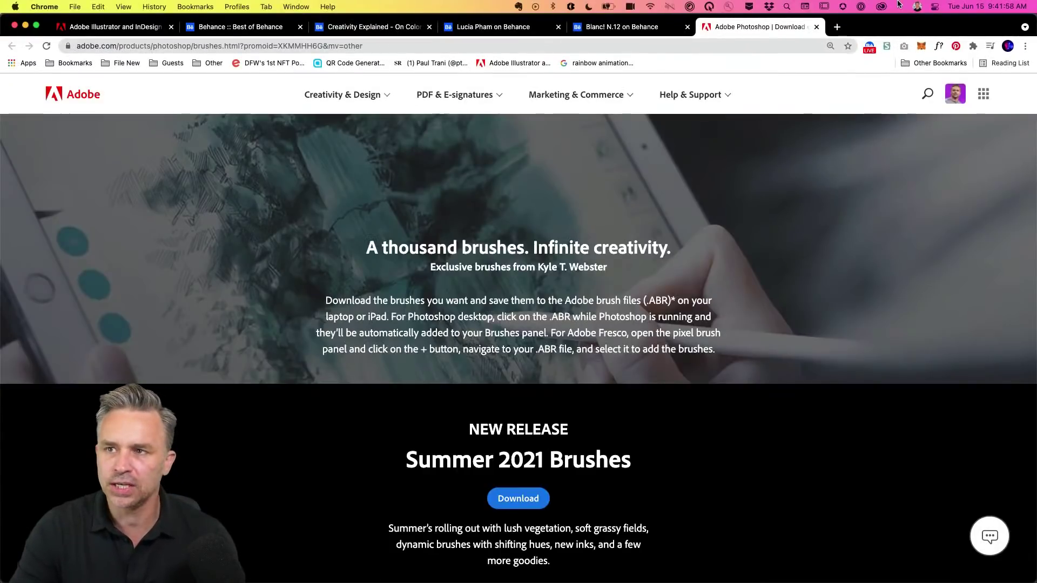
scroll(354, 327, "down", 5)
scroll(358, 329, "down", 2)
left_click(518, 174)
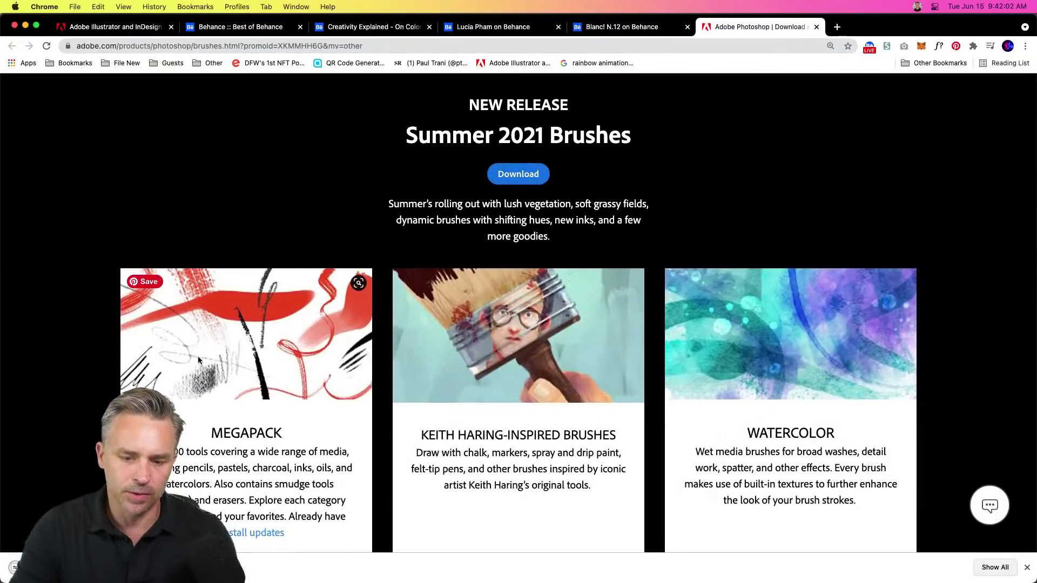
Locate the brush file Summer2021.abr in the Downloads folder in Finder.
mouse_move(250, 582)
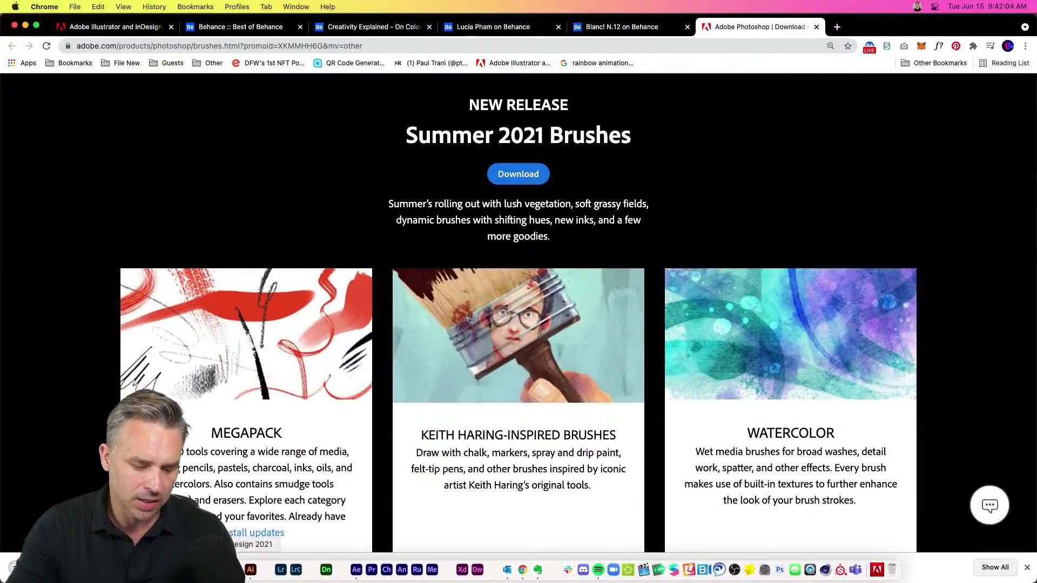
left_click(19, 570)
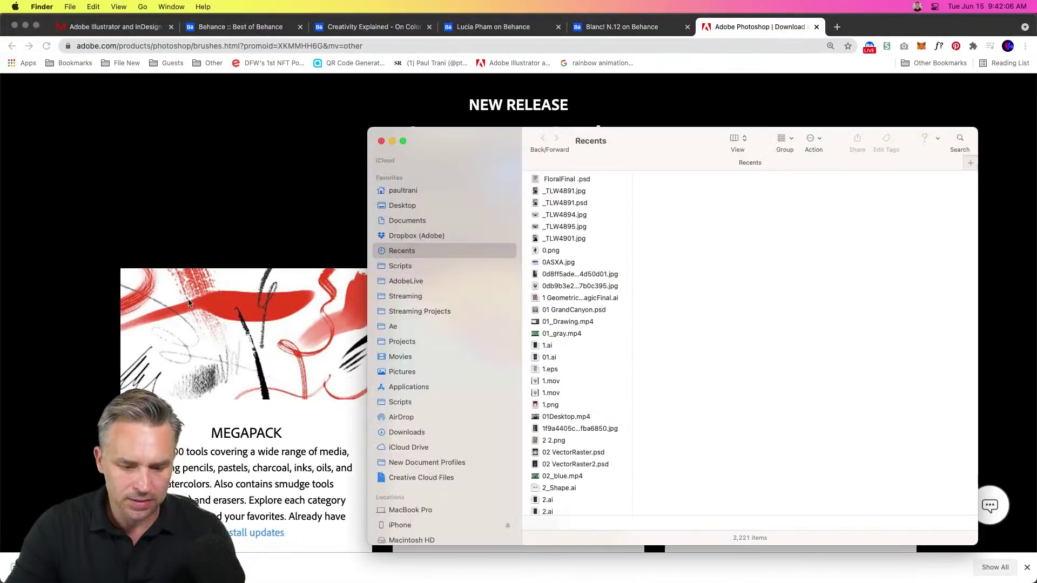
left_click_drag(445, 157, 133, 133)
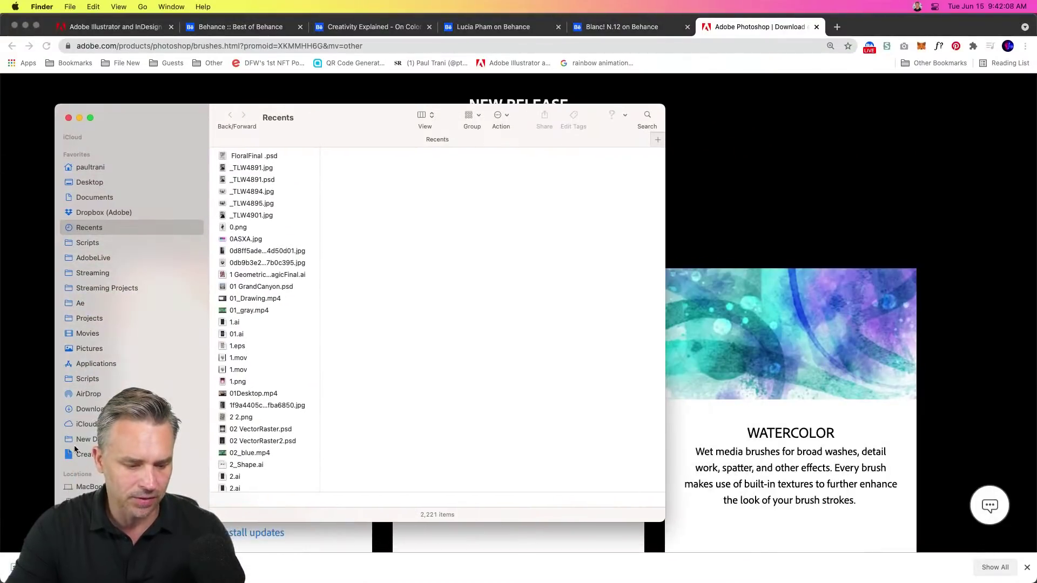
left_click(78, 410)
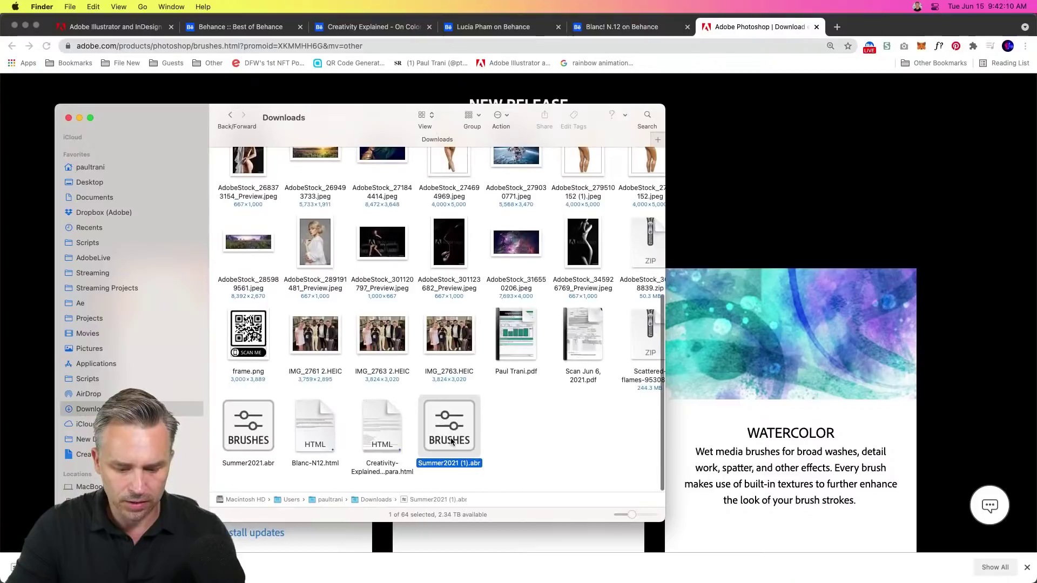
left_click(250, 426)
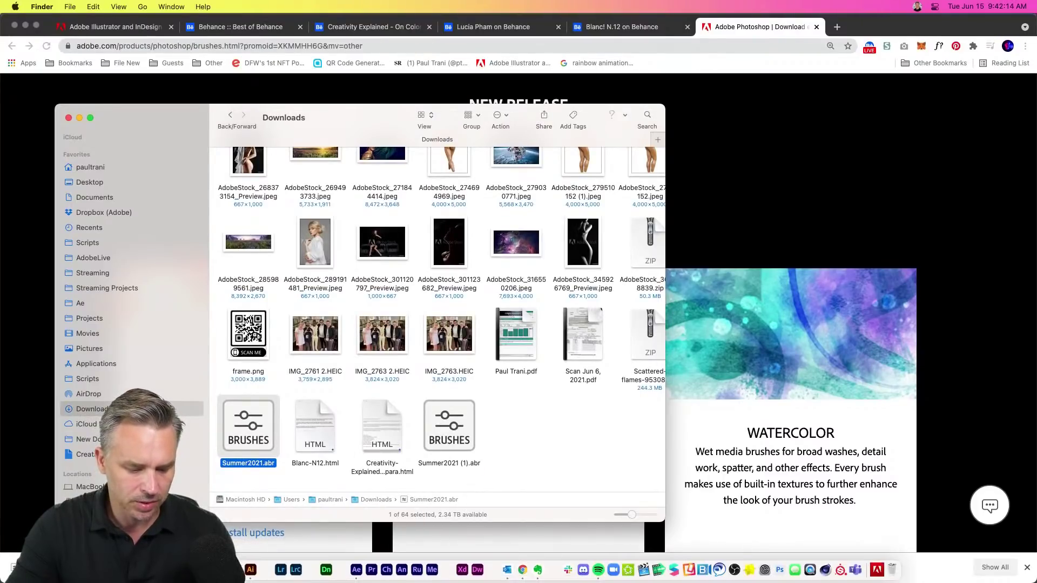
Switch to Photoshop, narrow its window beside the Downloads folder and try to load Summer2021.abr directly from Finder into the brush library.
left_click(221, 570)
left_click_drag(2, 294, 441, 303)
mouse_move(249, 426)
left_mouse_down()
mouse_move(705, 460)
mouse_move(696, 457)
left_mouse_up()
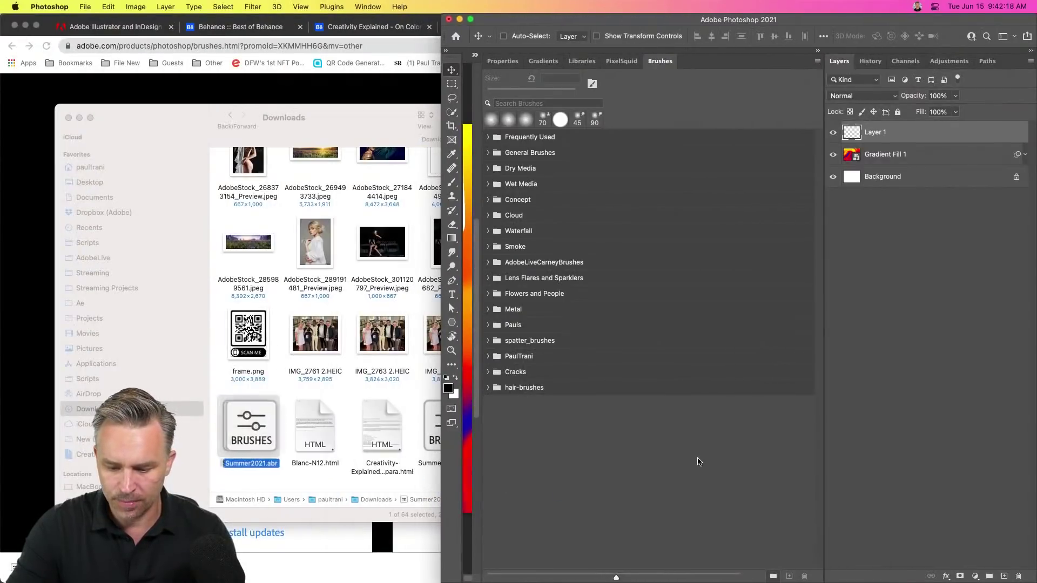
mouse_move(250, 422)
left_mouse_down()
mouse_move(586, 432)
mouse_move(628, 148)
left_mouse_up()
mouse_move(244, 421)
left_mouse_down()
mouse_move(593, 456)
mouse_move(588, 469)
left_mouse_up()
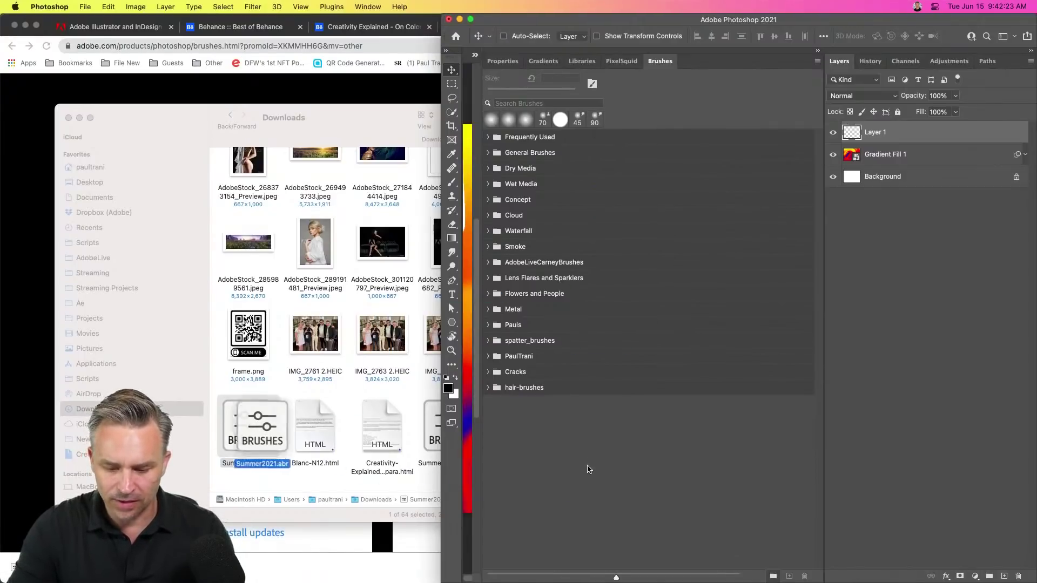
Import the brush file Summer2021.abr from Downloads into the brush library.
left_click(817, 61)
left_click(884, 215)
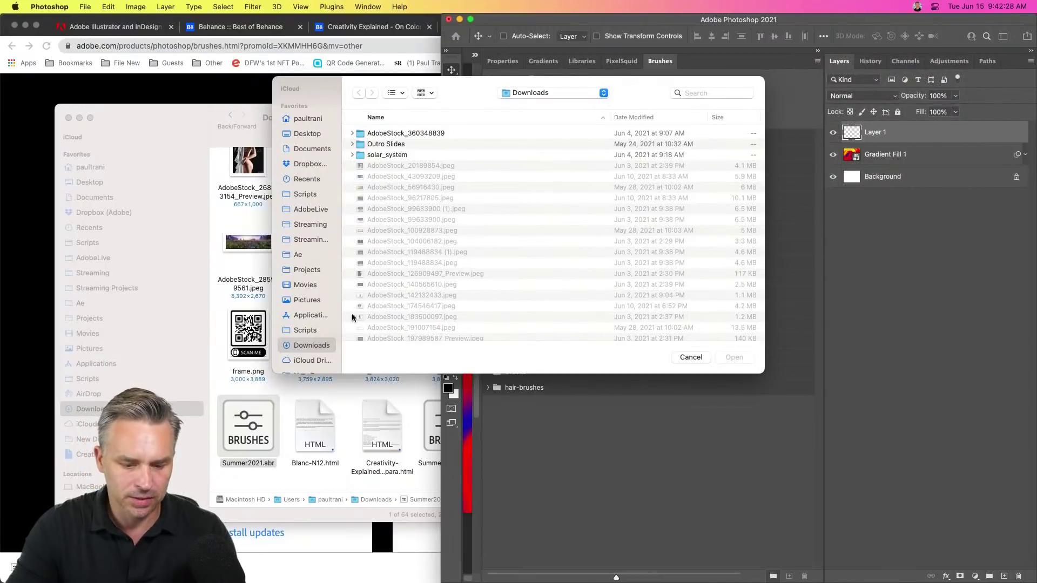
scroll(359, 270, "down", 15)
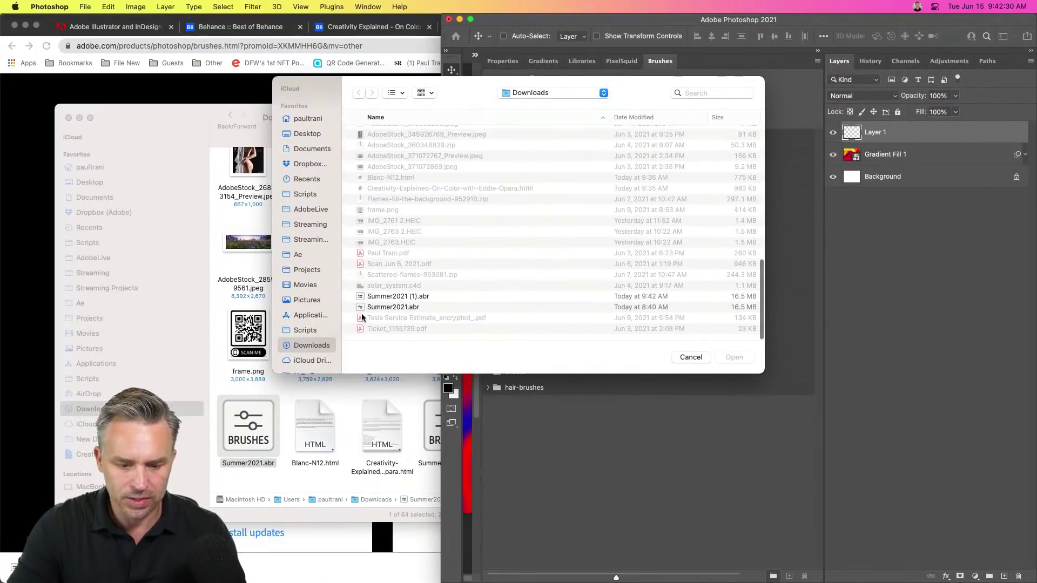
left_click(373, 308)
left_click(734, 357)
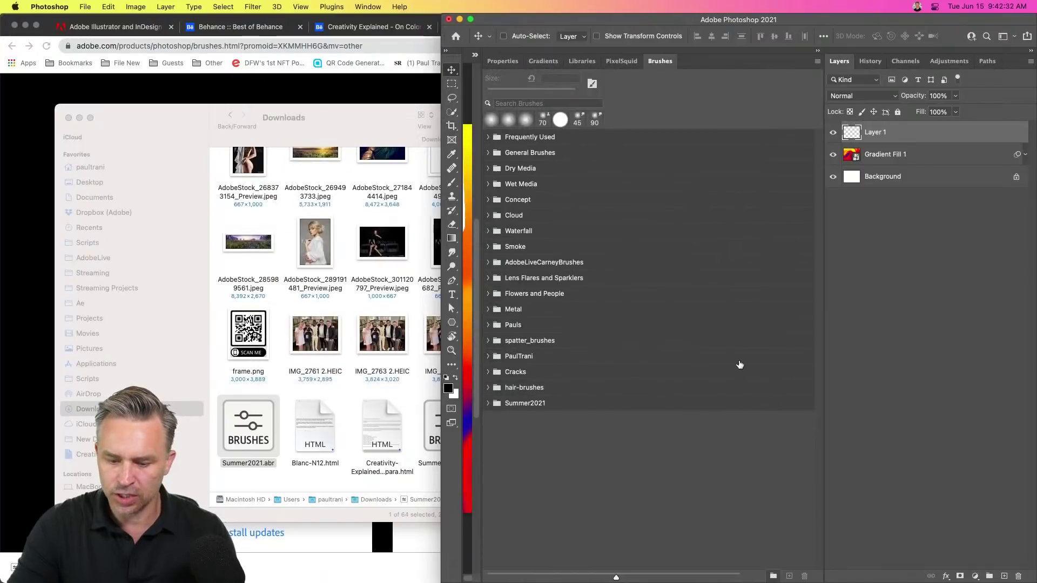
Restore the Photoshop window to full width and choose the Billow brush from the Summer2021 group.
left_click(488, 403)
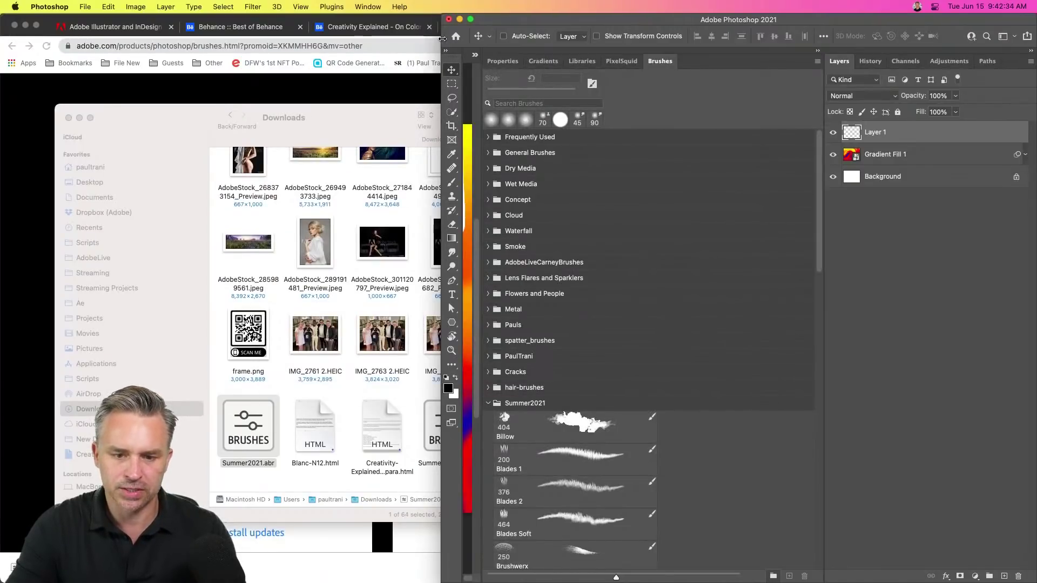
left_click_drag(442, 43, 3, 42)
scroll(548, 383, "down", 5)
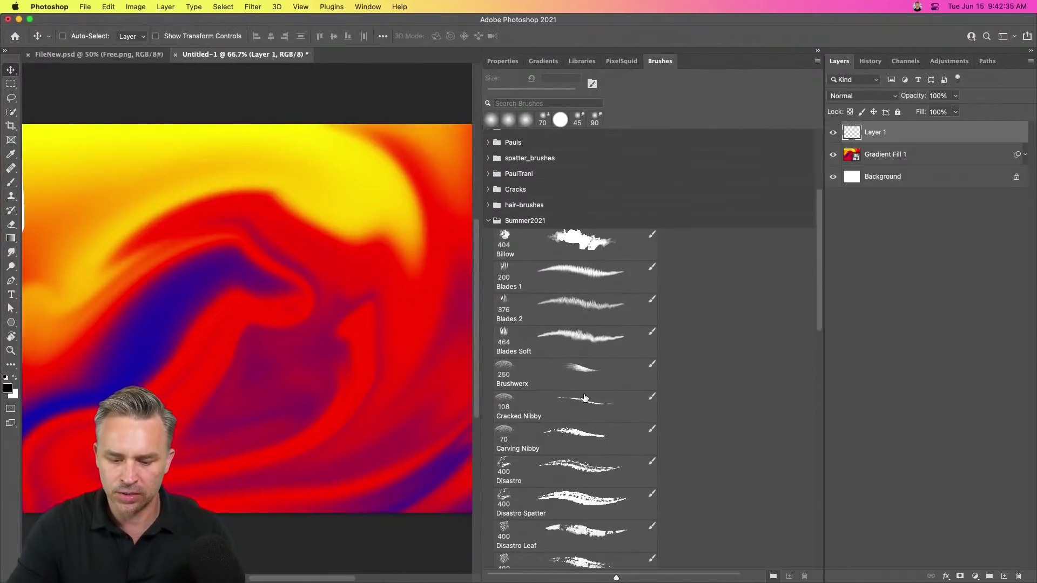
left_click(522, 253)
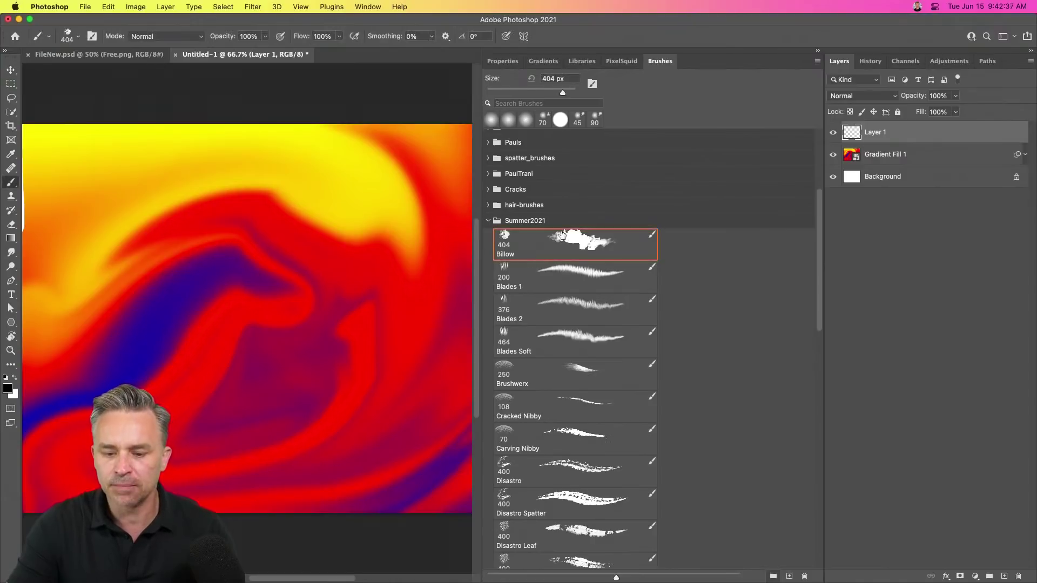
left_click(818, 52)
Test the Billow brush with black strokes near the canvas centre at 300 px and 500 px, undoing the trials.
key("bracketleft")
mouse_move(428, 264)
left_mouse_down()
mouse_move(507, 273)
mouse_move(526, 329)
left_mouse_up()
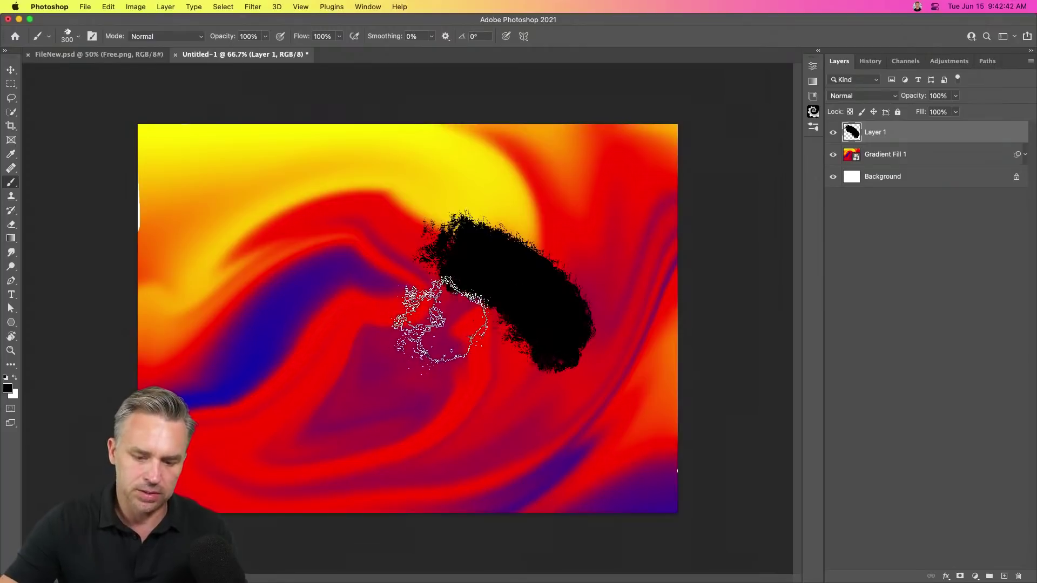
key("super+z")
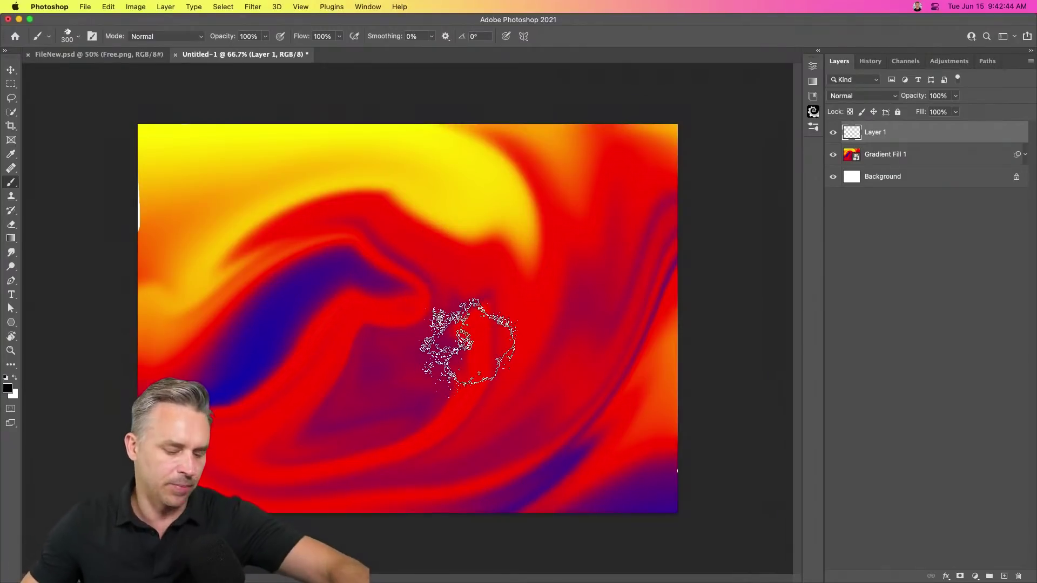
mouse_move(509, 306)
left_mouse_down()
mouse_move(505, 290)
mouse_move(482, 299)
left_mouse_up()
key("bracketright")
key("bracketright")
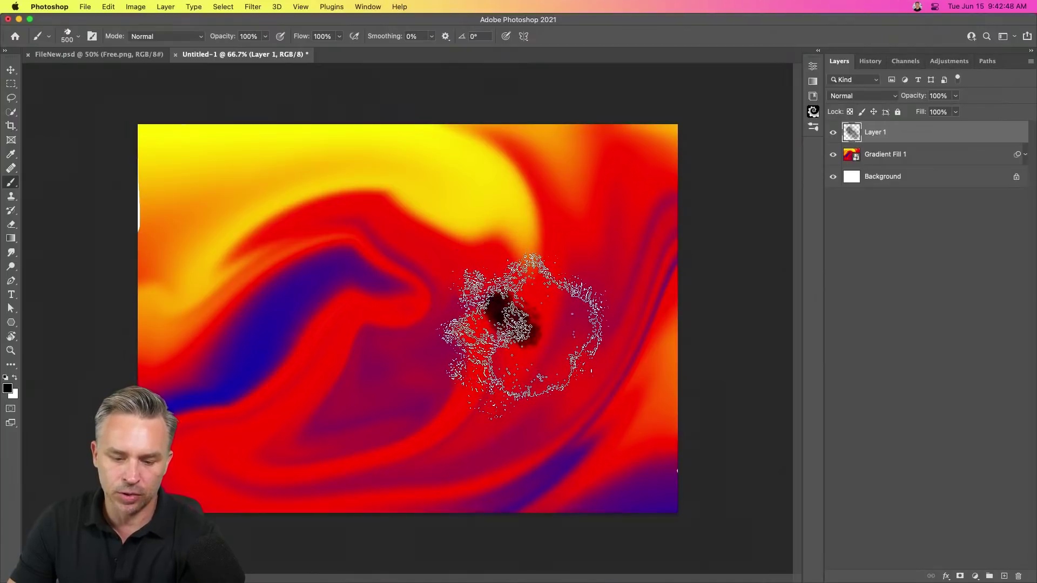
mouse_move(521, 324)
left_mouse_down()
mouse_move(536, 333)
mouse_move(560, 303)
mouse_move(544, 243)
mouse_move(532, 265)
mouse_move(394, 174)
mouse_move(336, 195)
mouse_move(238, 298)
mouse_move(475, 370)
left_mouse_up()
key("ctrl+z")
Paint several curved black Billow strokes at 300 px across the middle of the gradient on Layer 1.
key("bracketleft")
key("bracketleft")
mouse_move(229, 373)
left_mouse_down()
mouse_move(470, 392)
mouse_move(494, 240)
left_mouse_up()
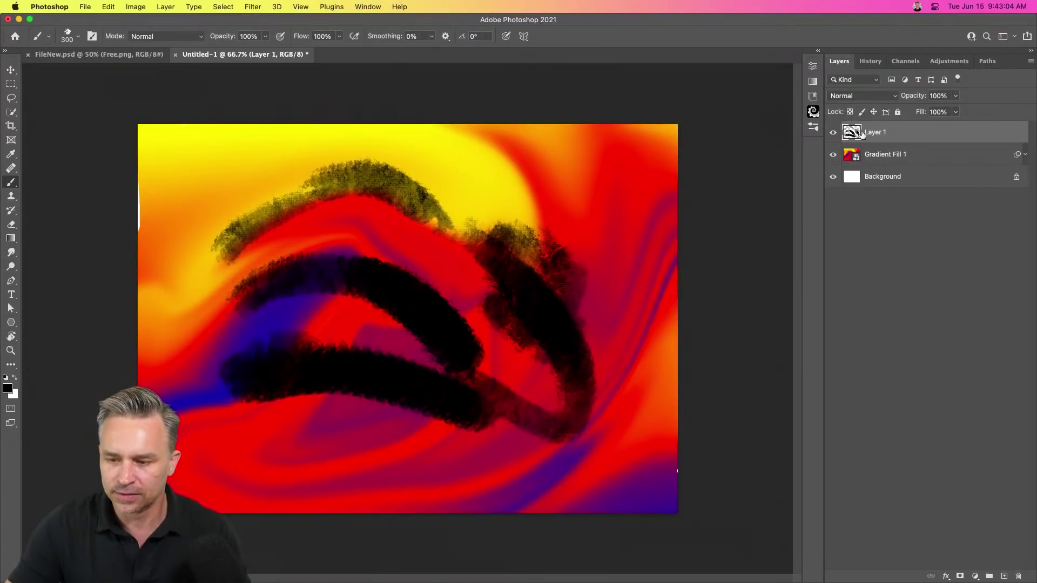
Clear all paint from Layer 1 and remove the selection.
key("super+a")
key("BackSpace")
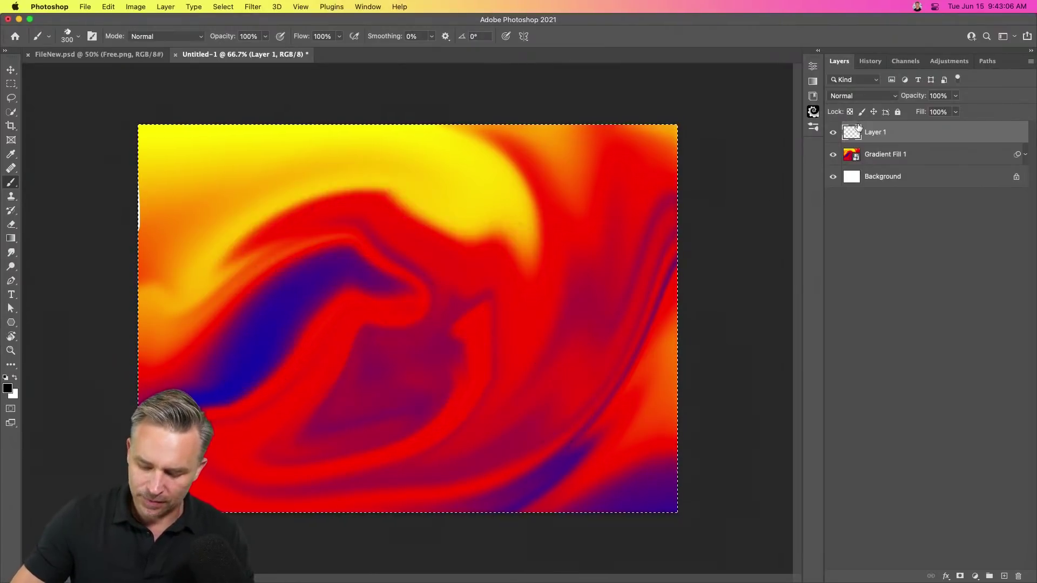
key("super+d")
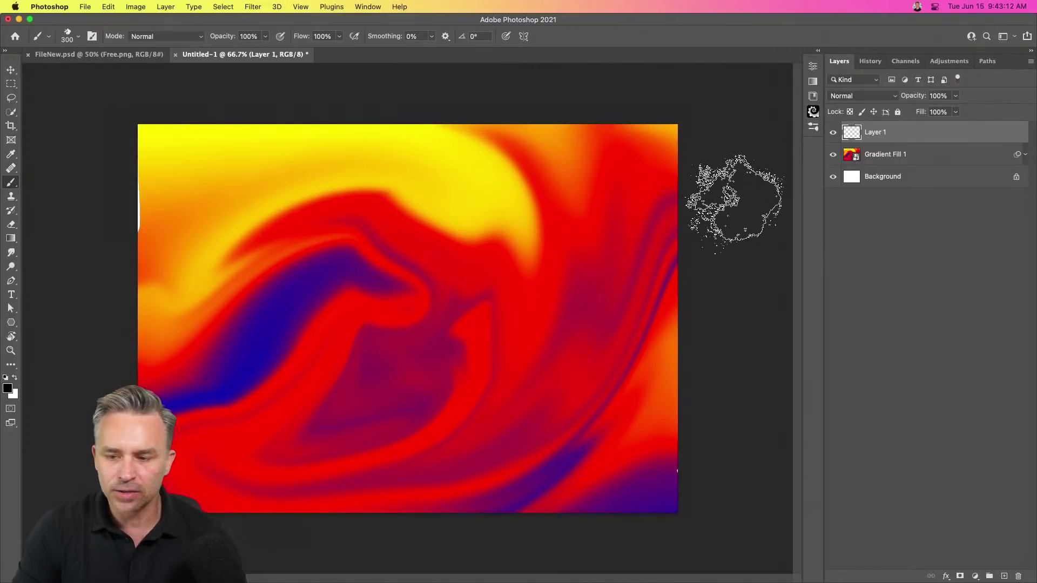
Find the Get More Brushes command among the brush library options and collapse the brush list again.
left_click(818, 53)
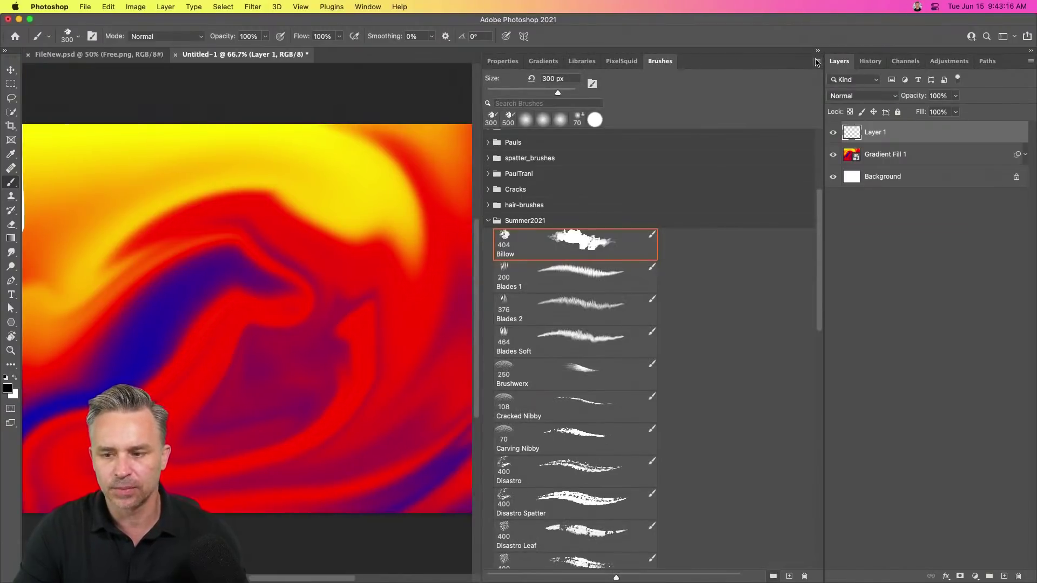
left_click(817, 61)
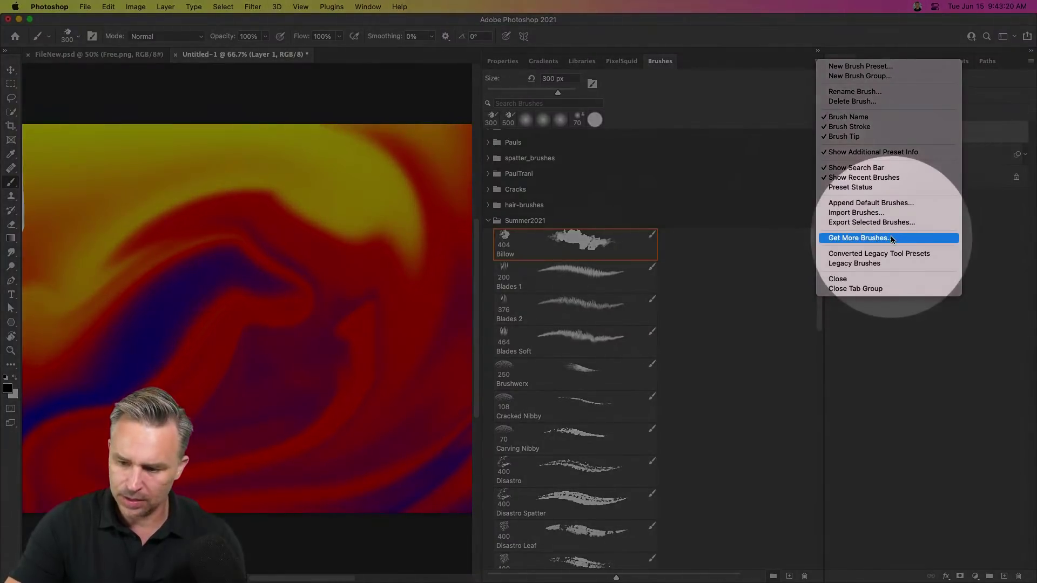
left_click(891, 238)
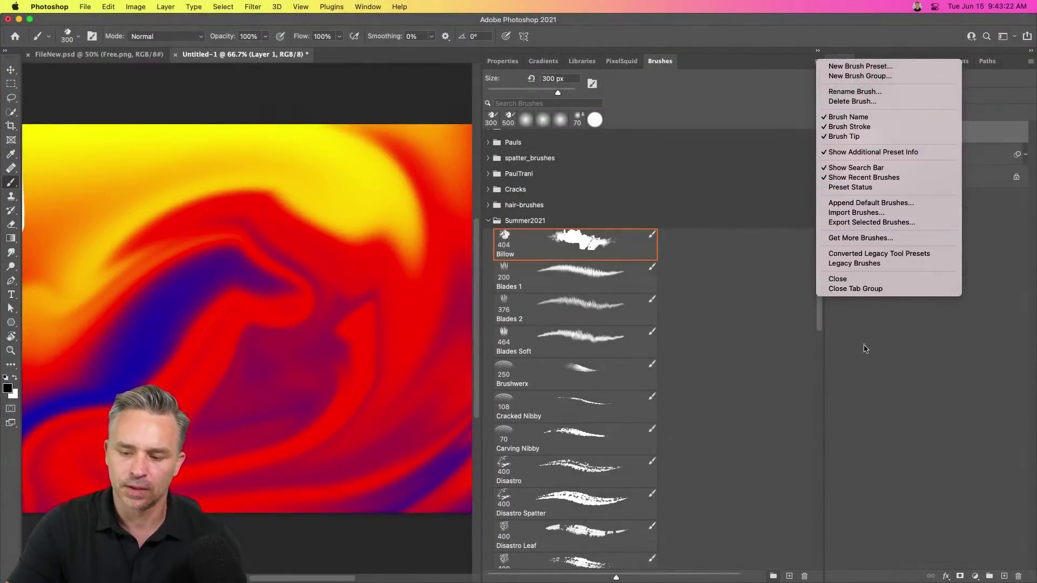
left_click(816, 51)
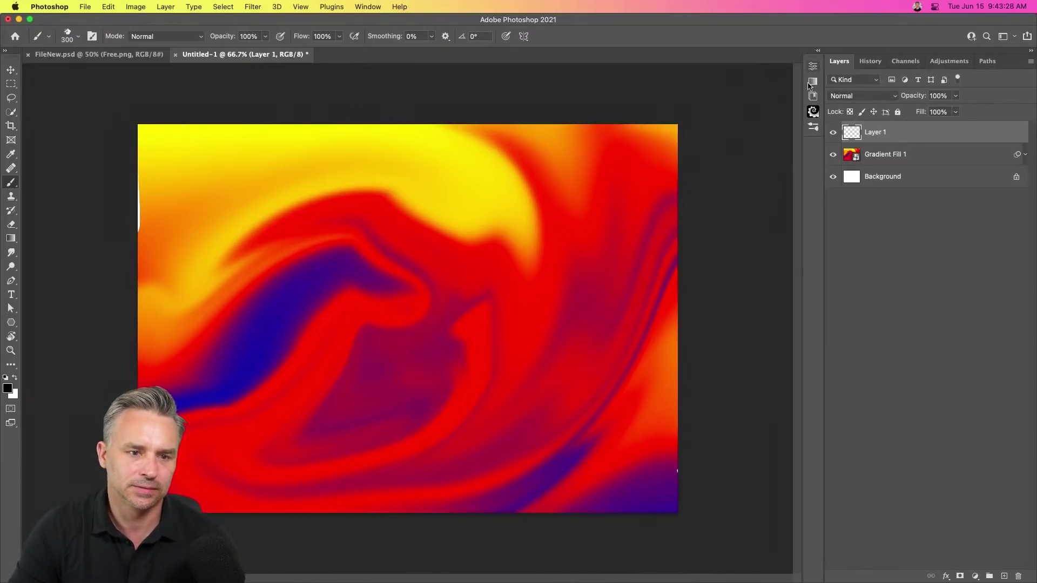
Show the installed plugins, browse all Photoshop plugins in the Creative Cloud marketplace, and minimise that window.
left_click(397, 6)
mouse_move(331, 4)
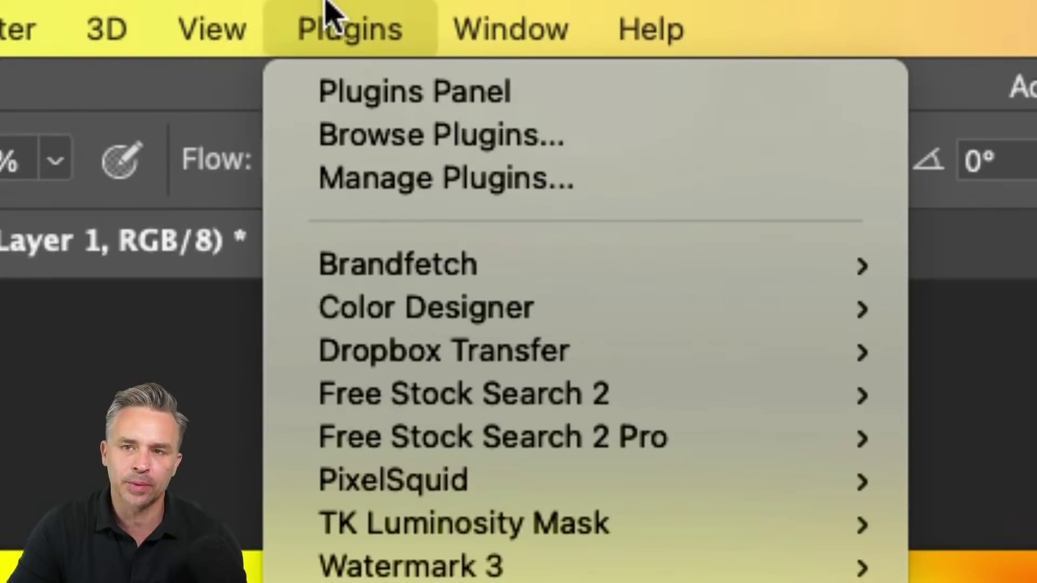
left_click(334, 94)
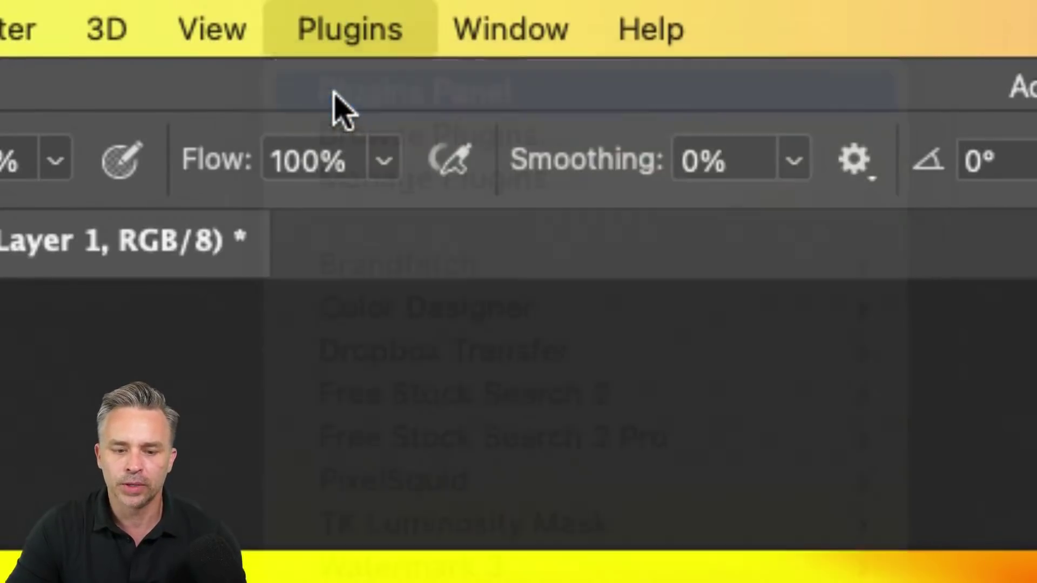
left_click(319, 33)
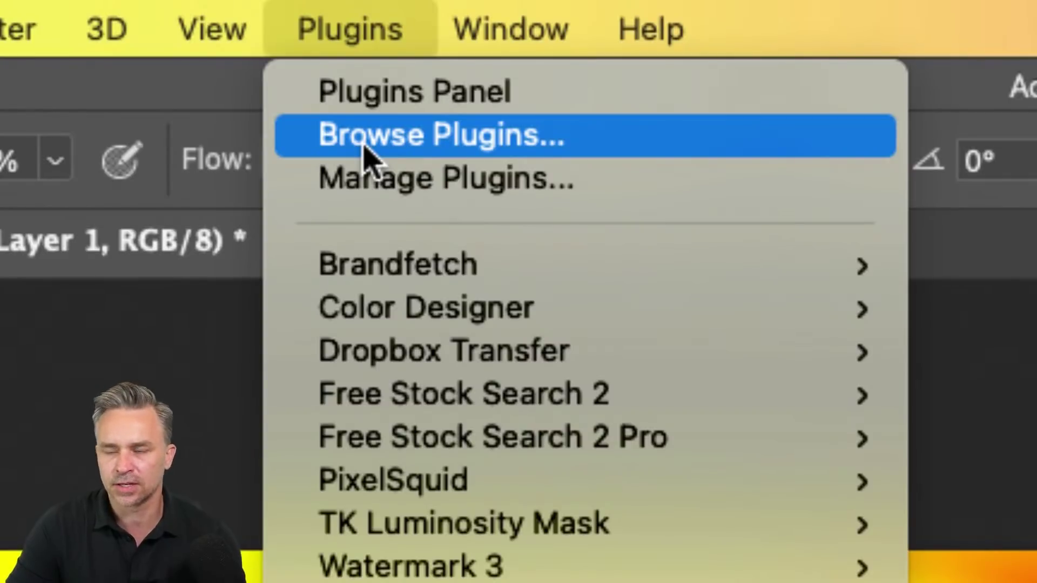
left_click(363, 145)
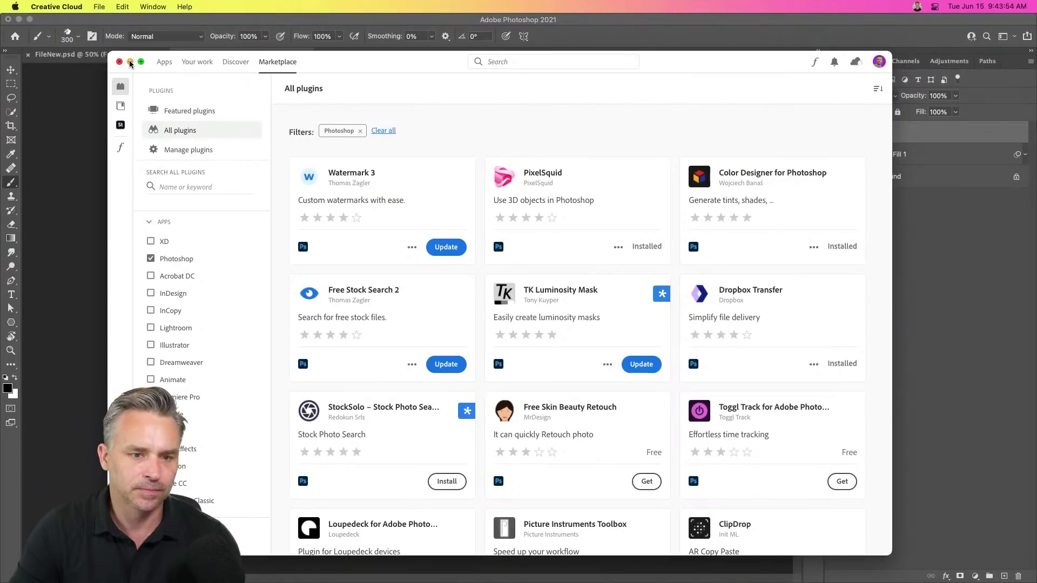
left_click(130, 63)
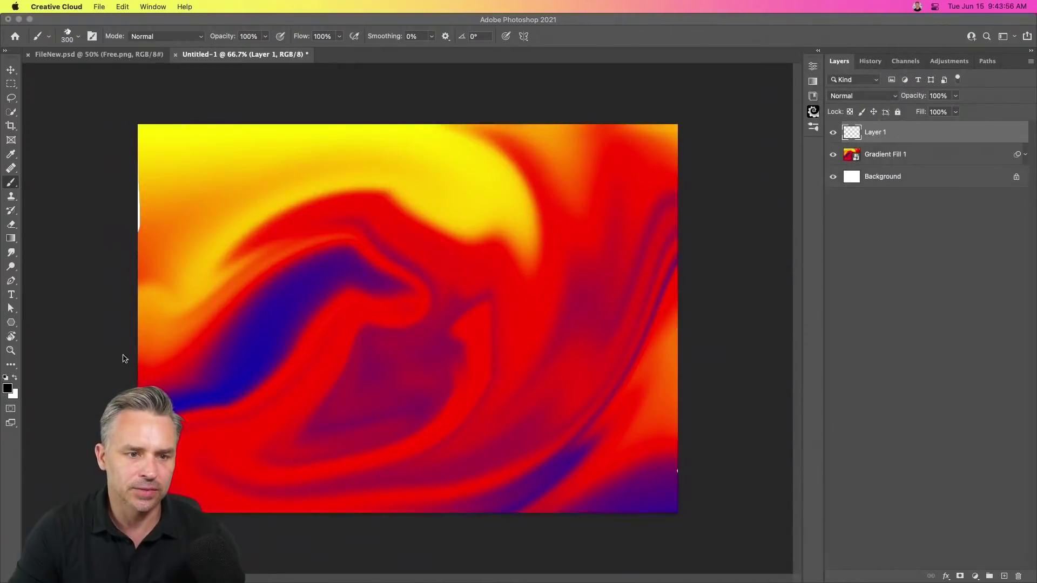
Try to open Summer2021.abr from the Downloads folder in Finder, and close the folder window.
mouse_move(22, 578)
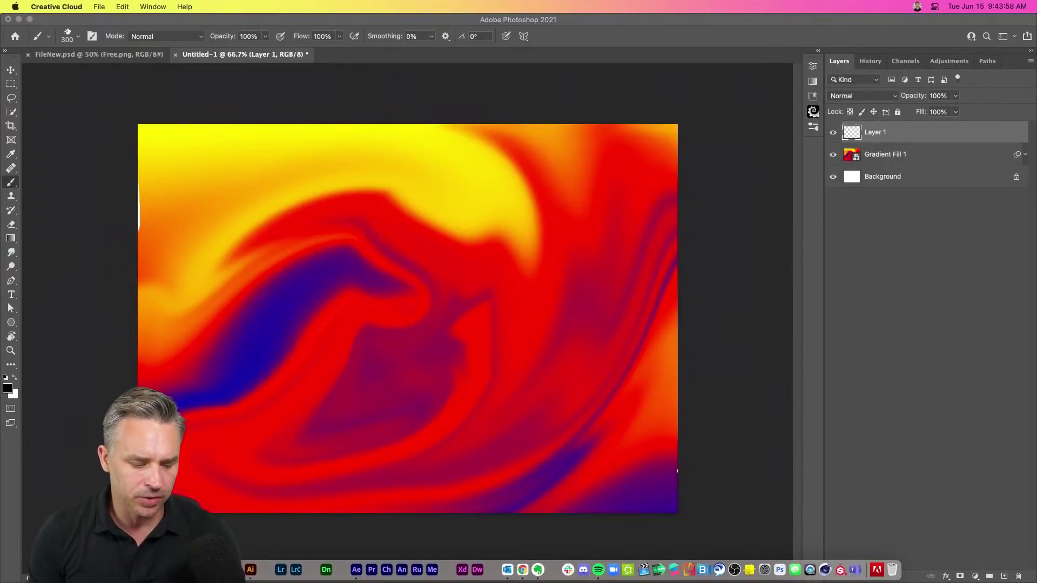
left_click(27, 577)
left_click(538, 458)
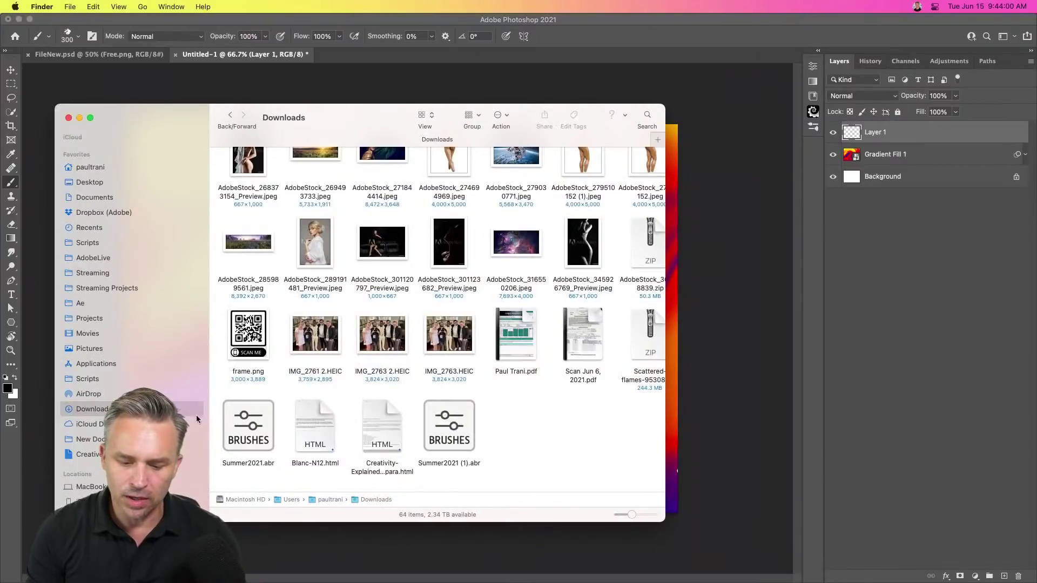
double_click(233, 427)
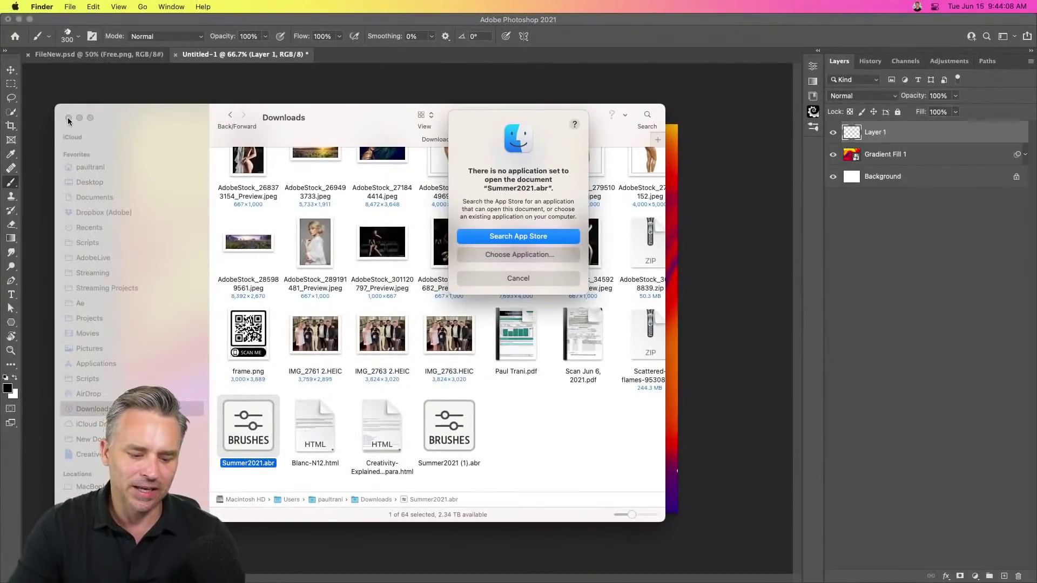
left_click(502, 281)
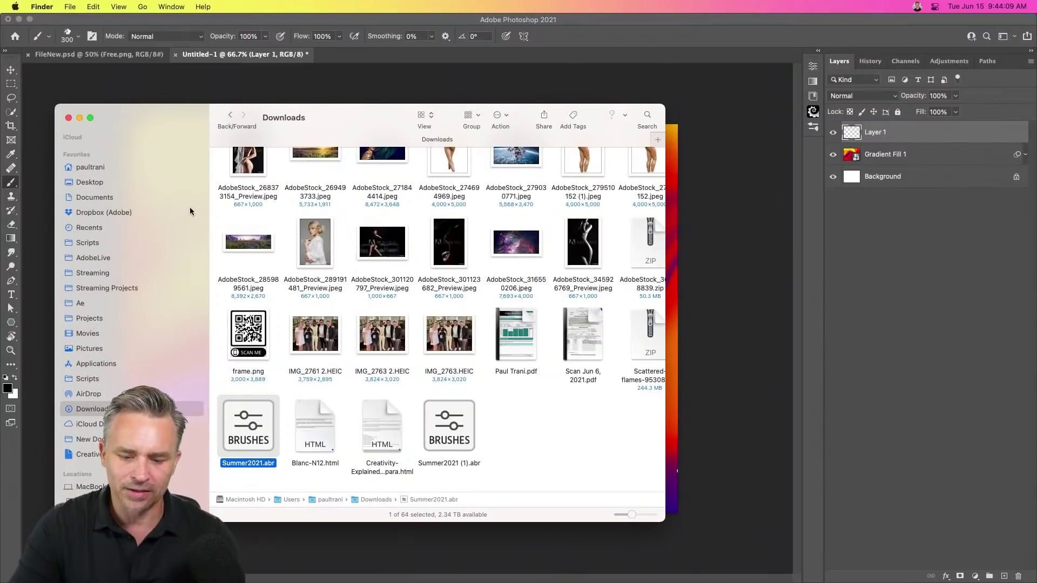
left_click(68, 118)
Minimise the Photoshop window and switch to the heart artwork in Illustrator.
left_click(11, 84)
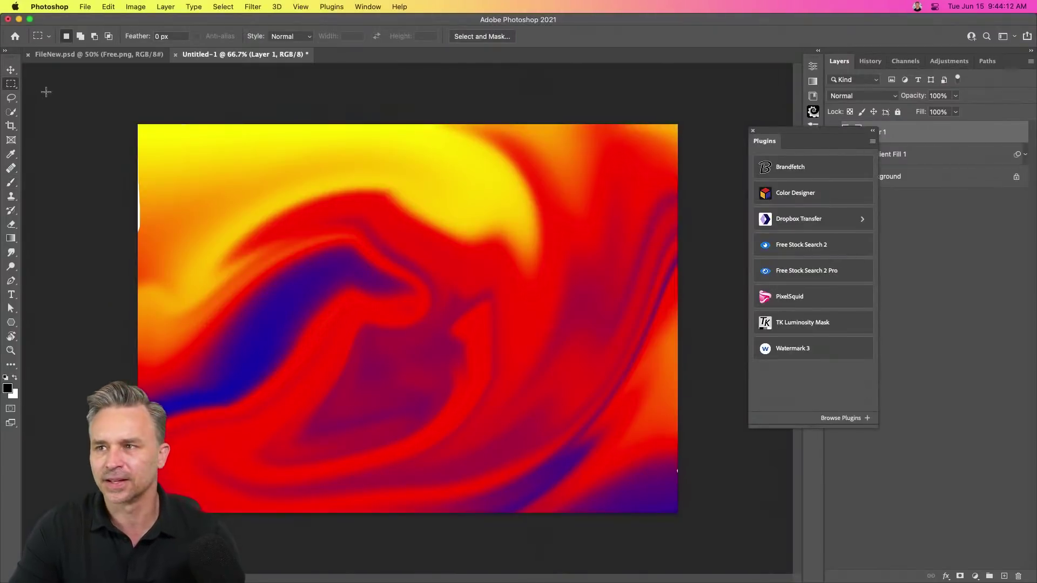
left_click(18, 19)
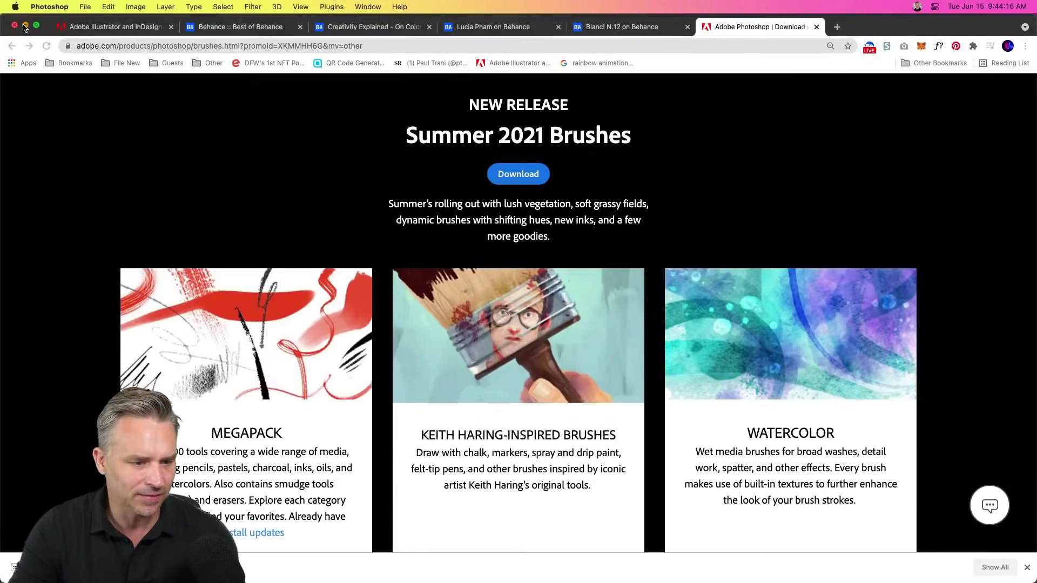
key("super+Tab")
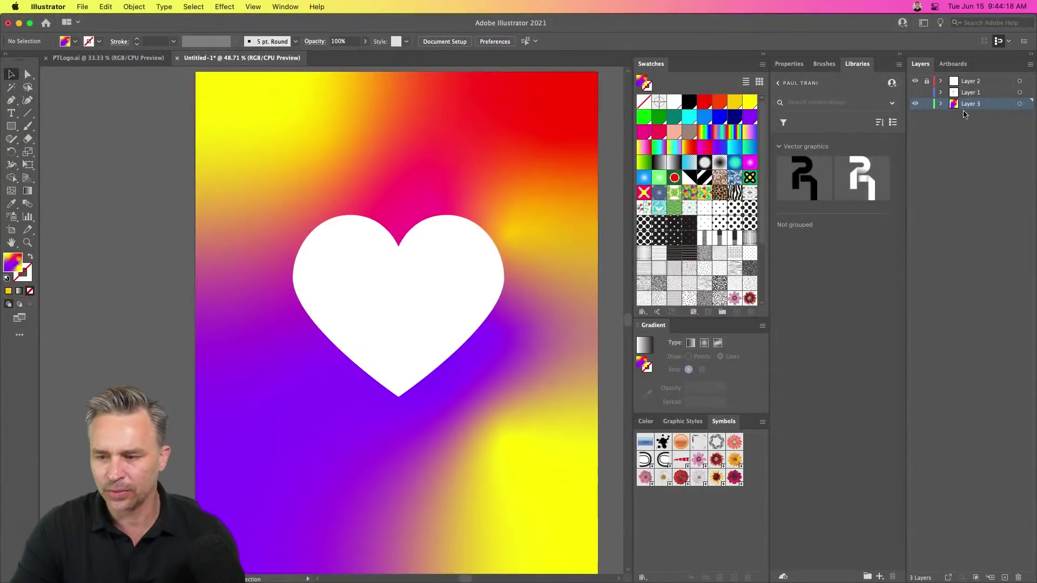
Unlock Layer 2 and select the white heart on it.
left_click(912, 82)
left_click(912, 82)
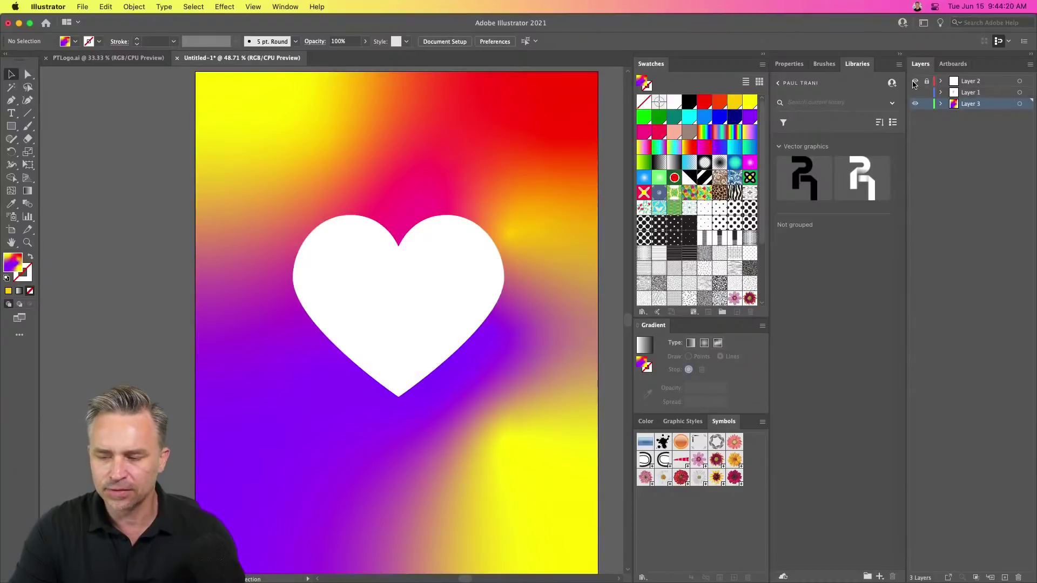
left_click(941, 82)
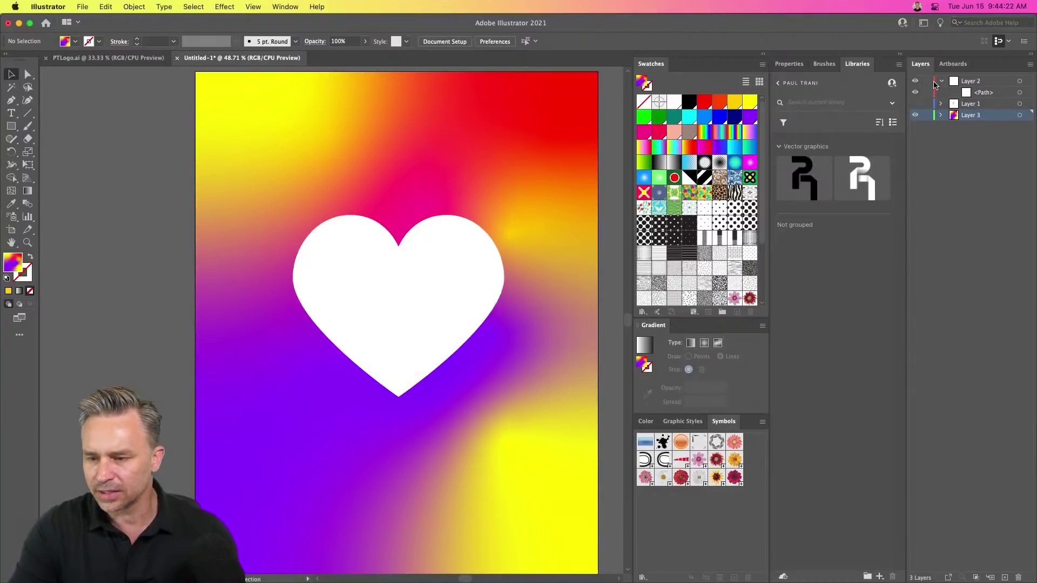
left_click(941, 81)
left_click(972, 81)
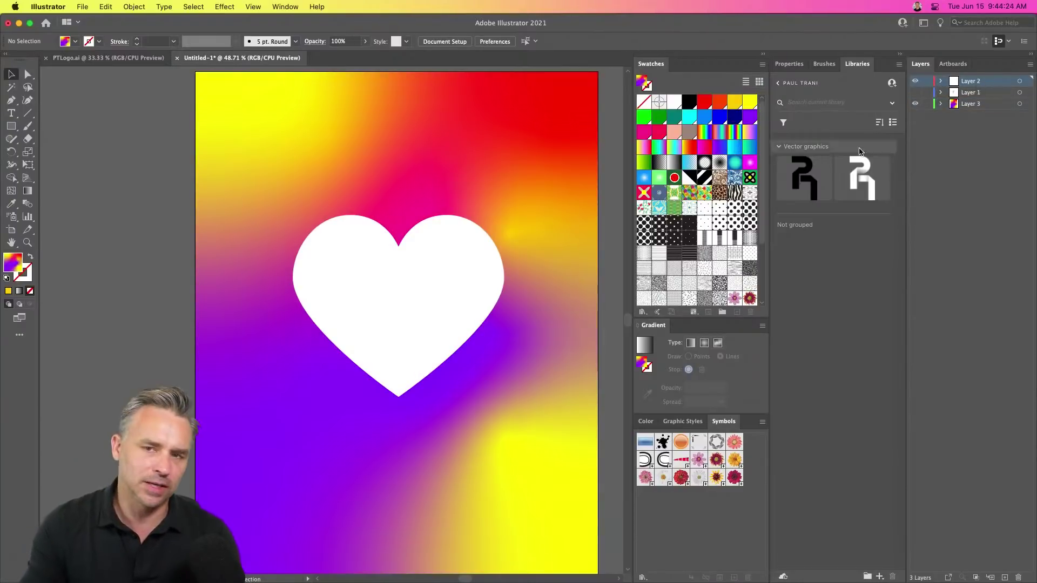
left_click(341, 296)
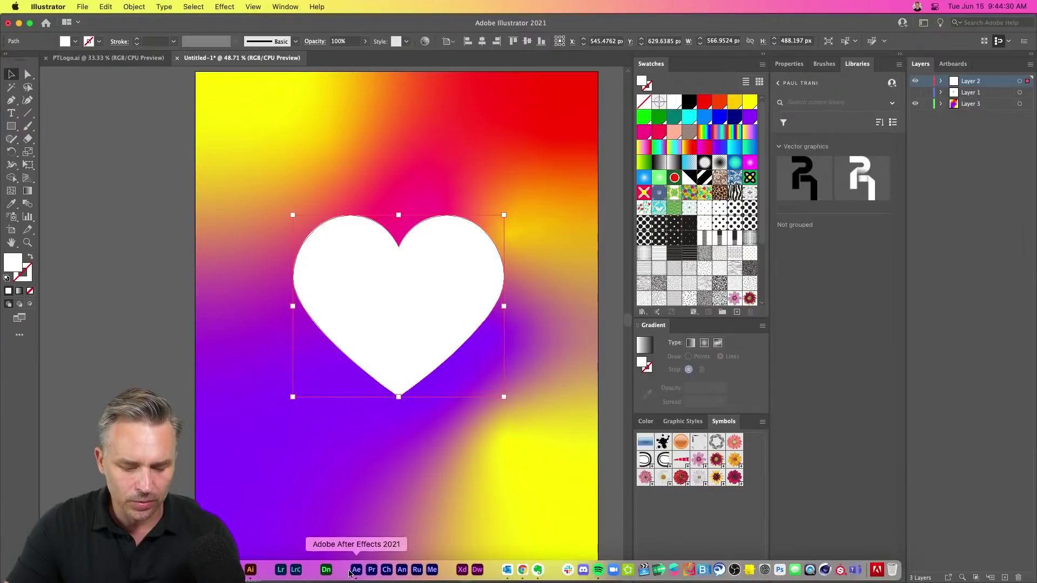
Switch to After Effects, make the Heart layer visible in the Love composition and hide Magenta Solid 1.
left_click(354, 572)
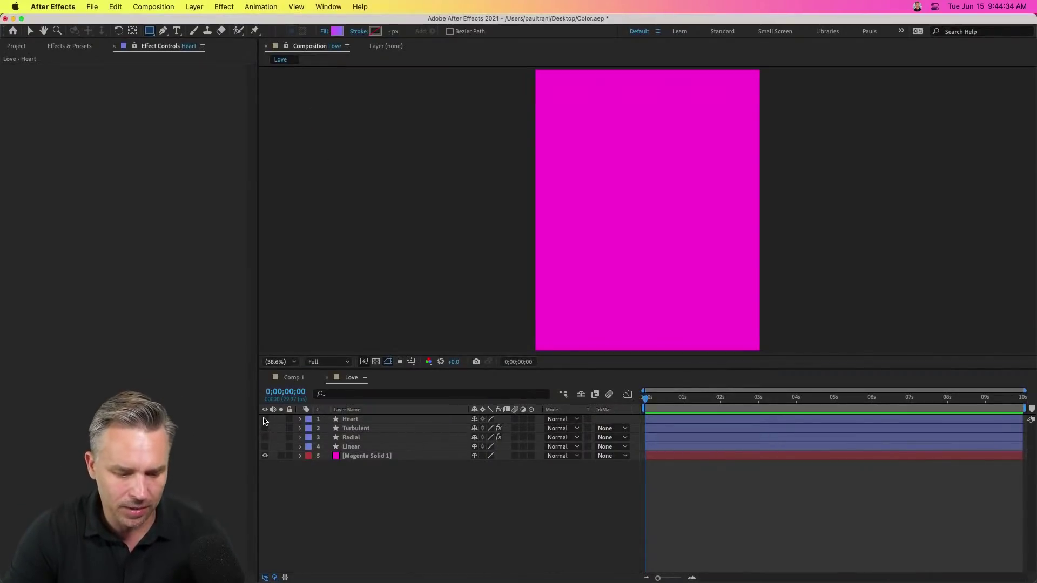
left_click(265, 419)
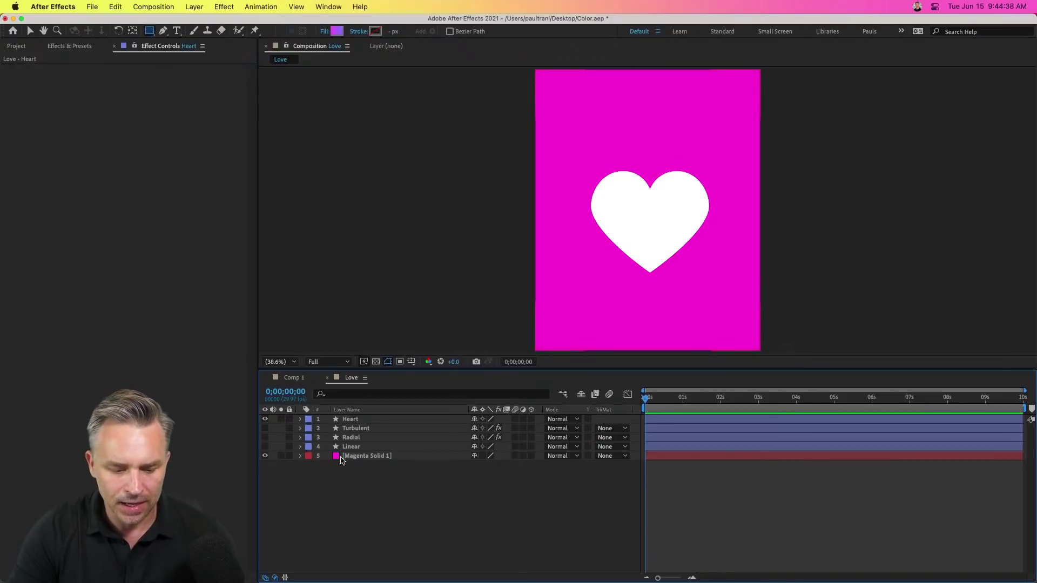
left_click(265, 456)
left_click(265, 456)
left_click(265, 456)
left_click(265, 456)
left_click(265, 456)
left_click(357, 420)
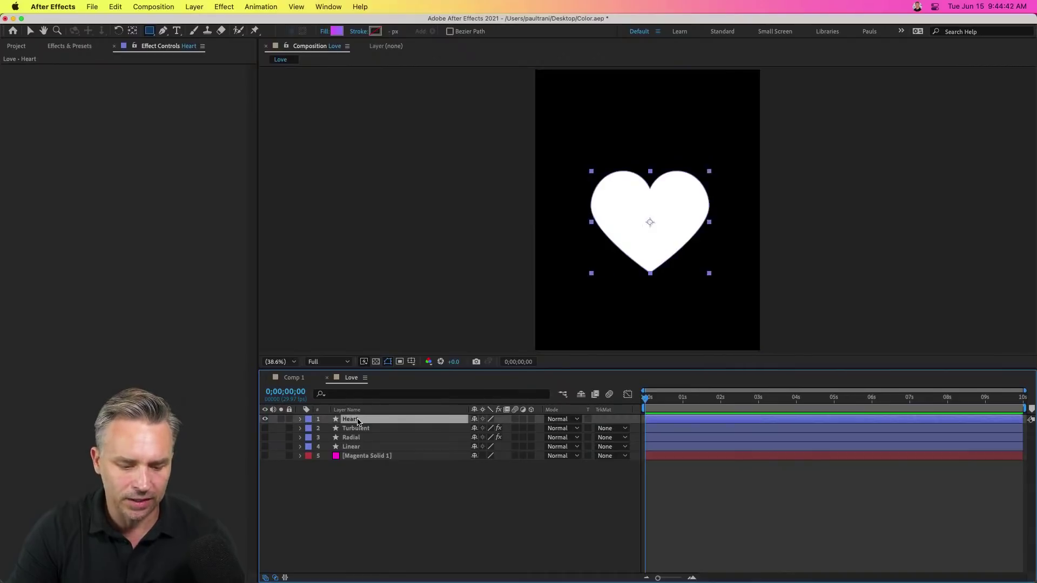
left_click(366, 490)
Review the kinds of new layers that can be added and make Magenta Solid 1 visible.
left_click(173, 6)
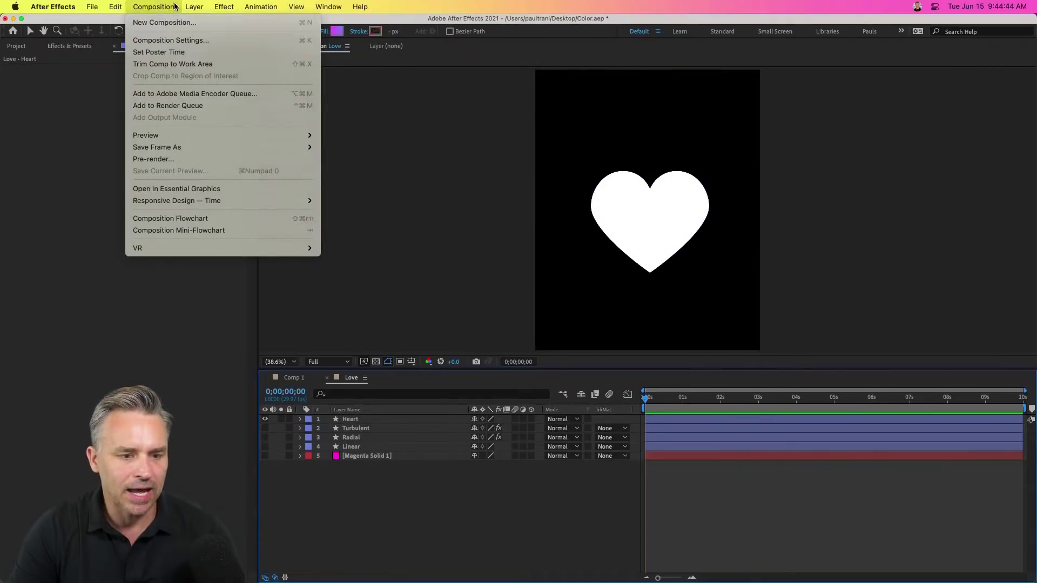
mouse_move(194, 7)
mouse_move(207, 26)
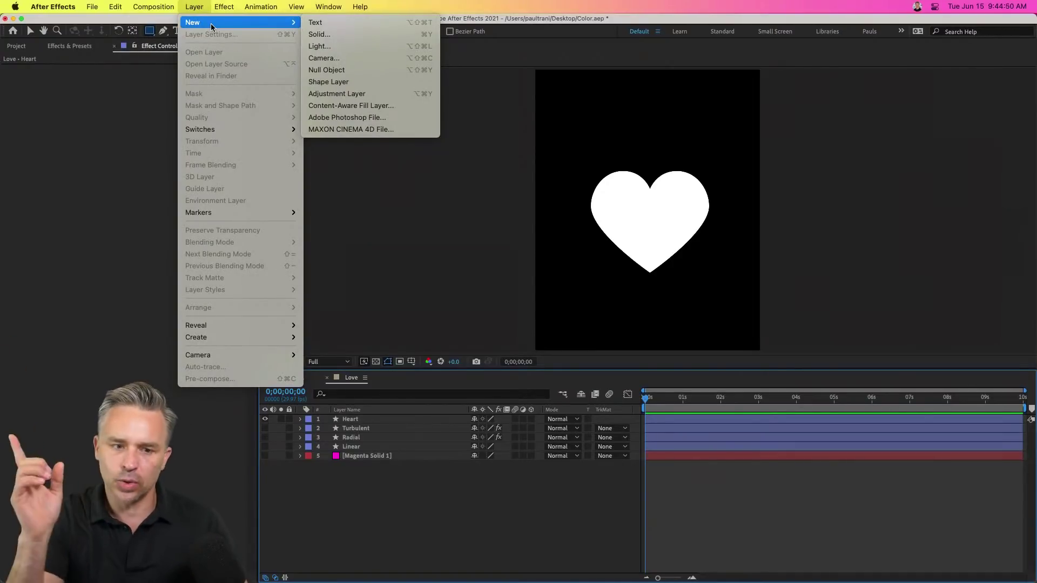
key("Escape")
left_click(265, 457)
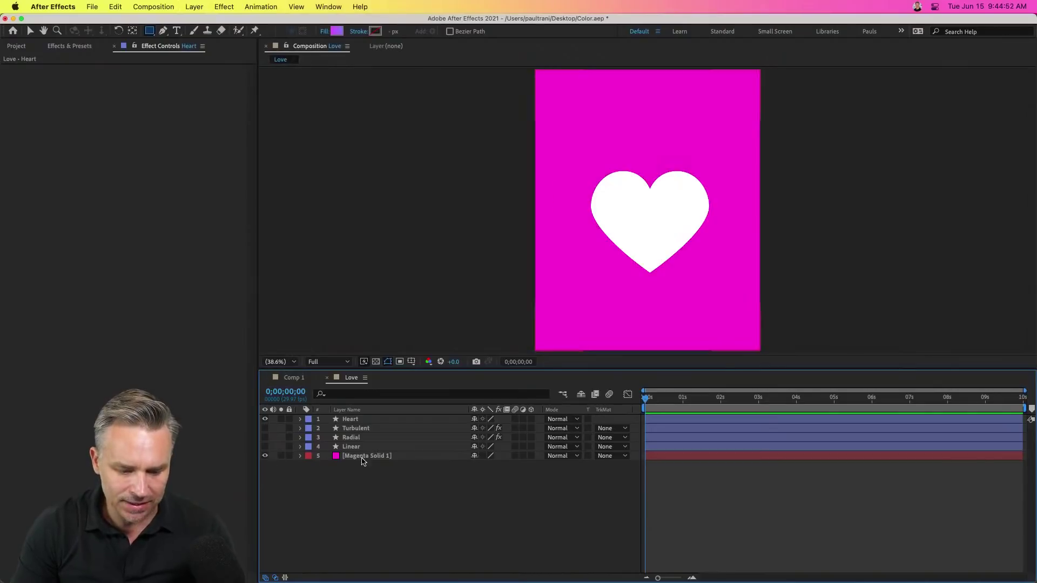
Apply the Color Balance (HLS) effect to the Magenta Solid 1 layer.
left_click(365, 457)
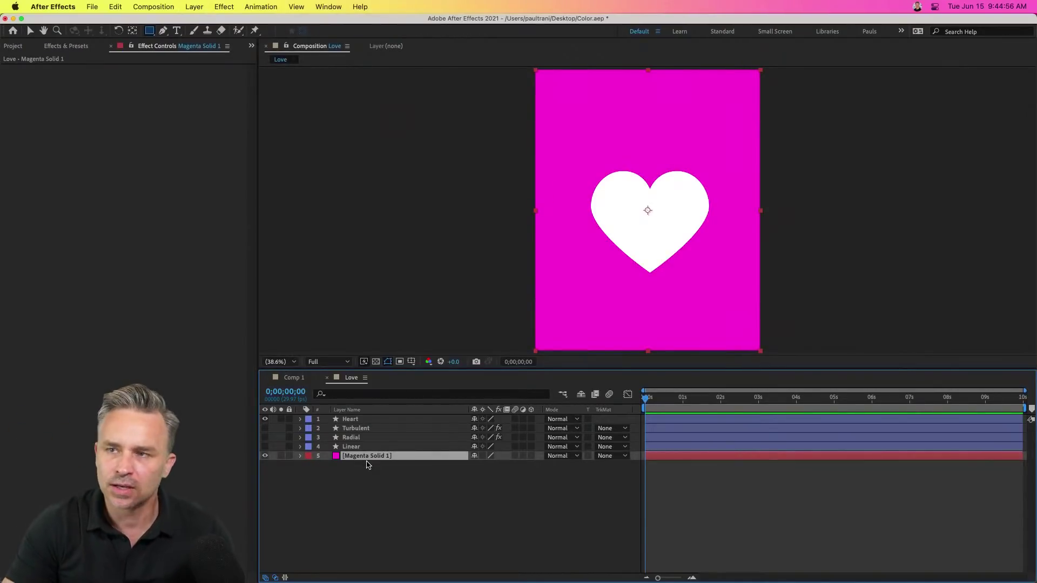
left_click(58, 47)
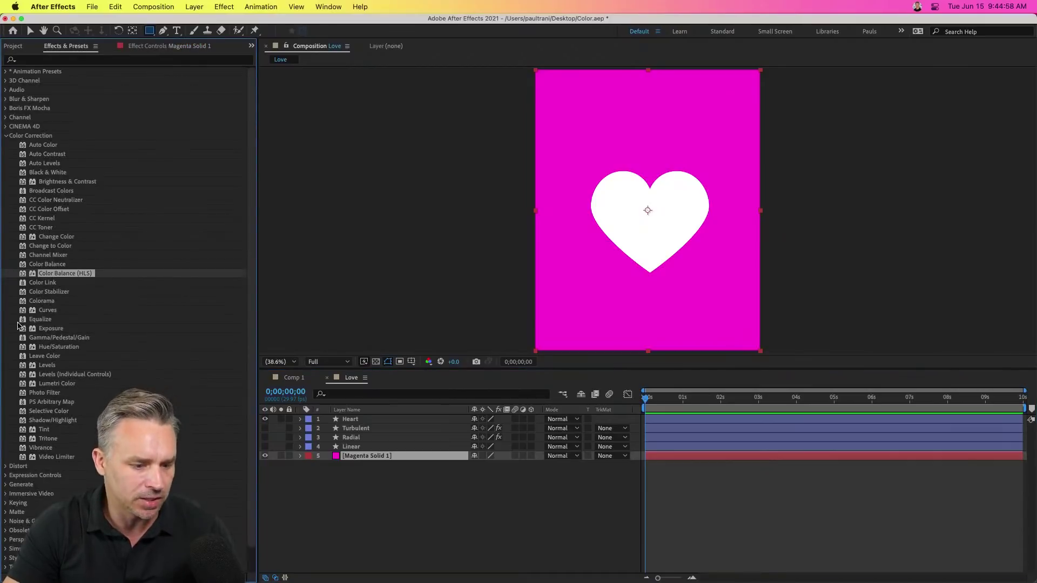
left_click_drag(23, 277, 342, 461)
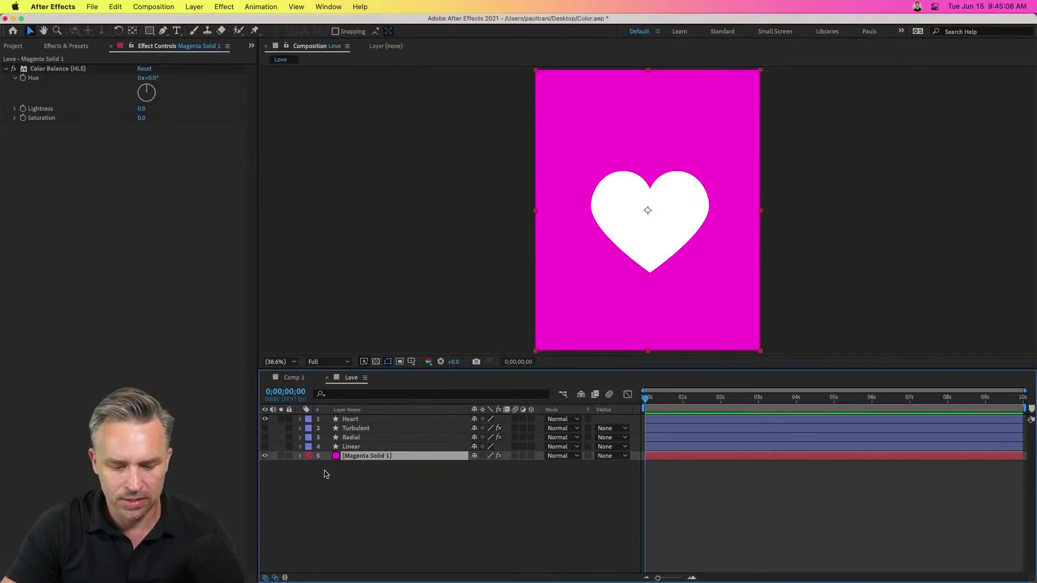
Reveal the Color Balance (HLS) properties of Magenta Solid 1 and set a starting Hue keyframe at 0;00;00;00.
left_click(300, 457)
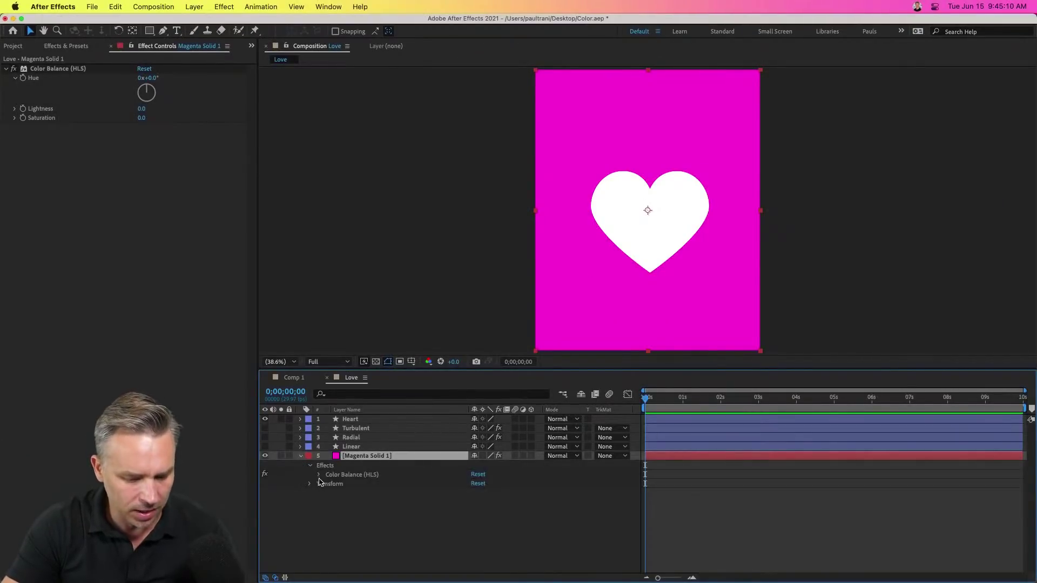
left_click(319, 475)
left_click(336, 484)
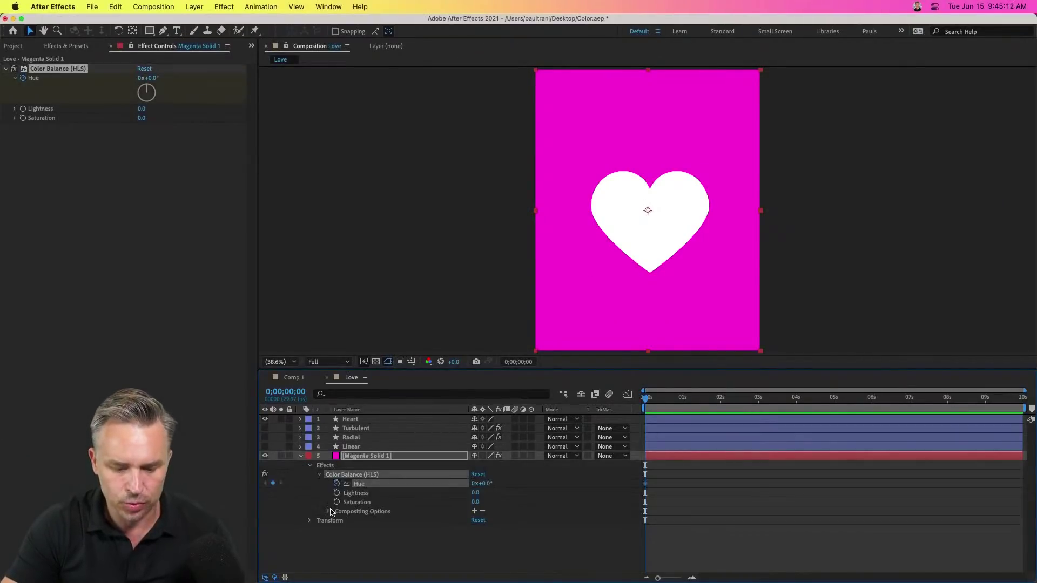
Add an ending Hue keyframe of 1x+0.0° for Magenta Solid 1 at 0;00;09;29.
left_click_drag(648, 399, 1031, 417)
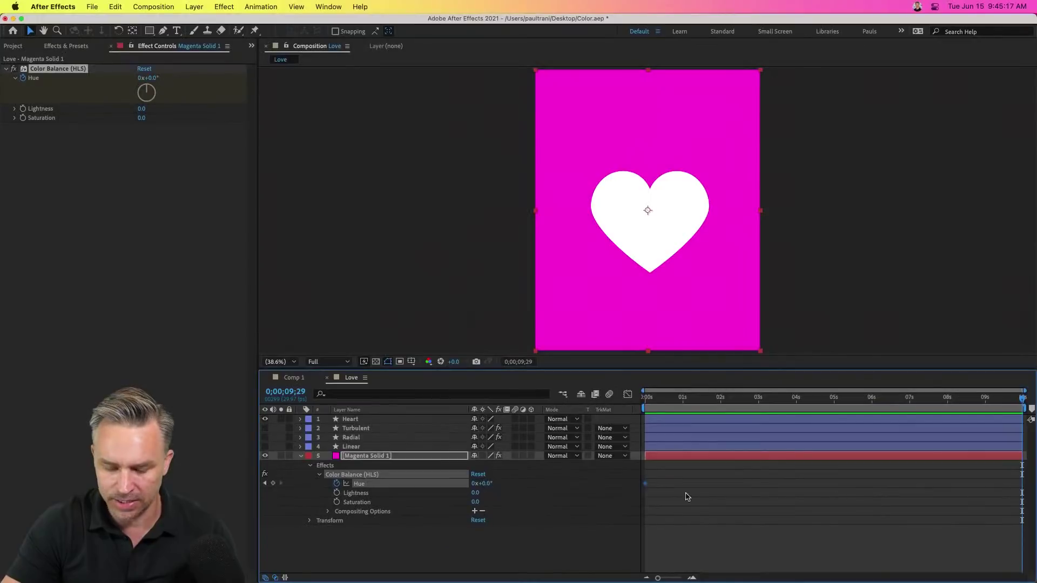
left_click(510, 550)
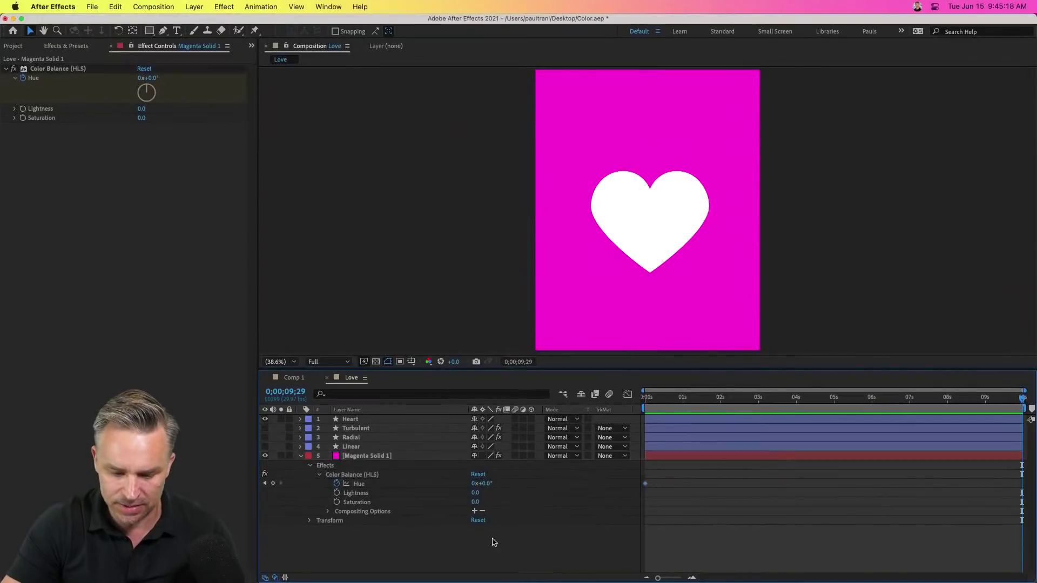
left_click(474, 485)
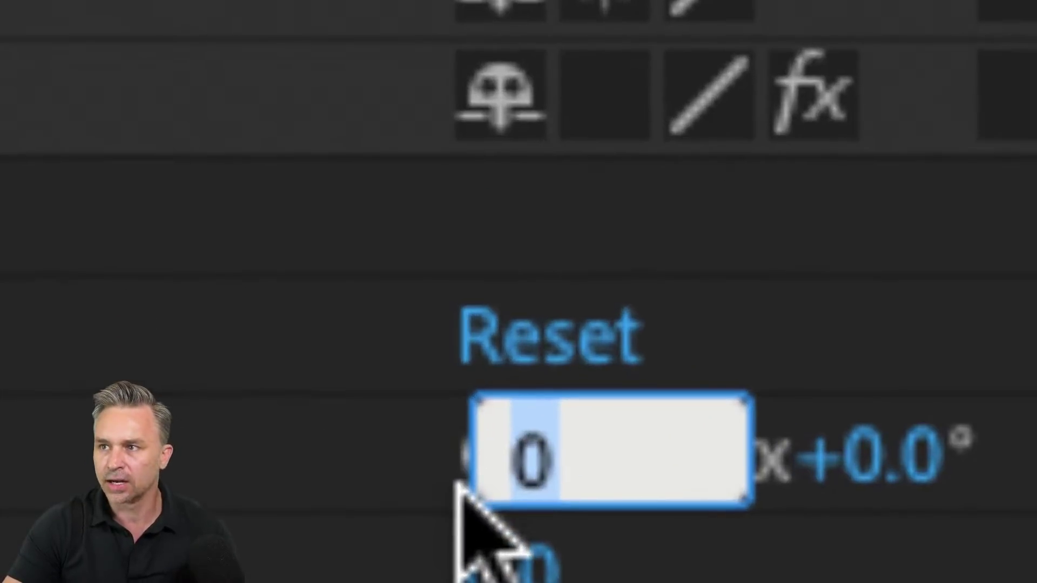
type("1")
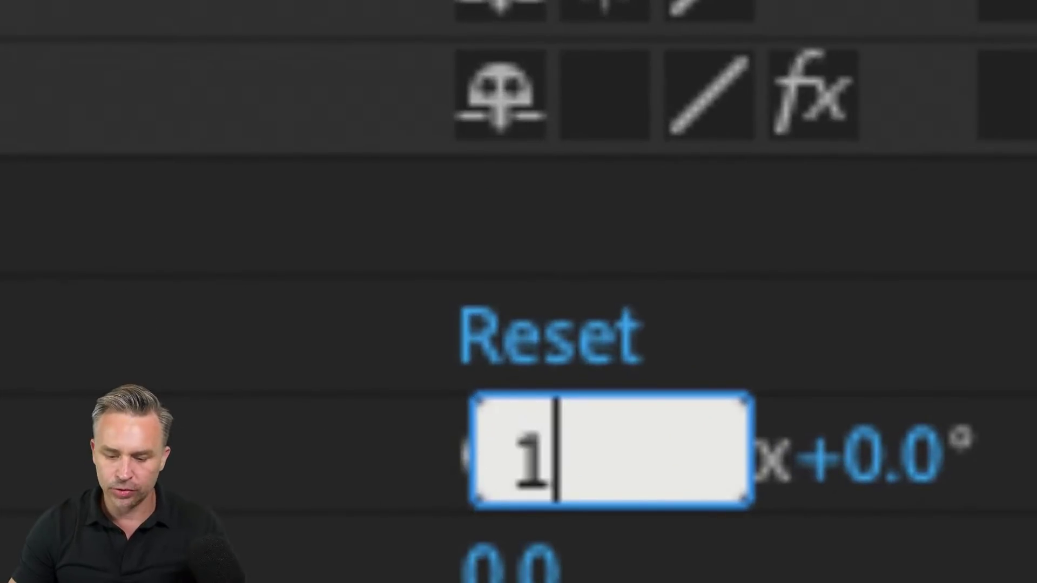
key("Return")
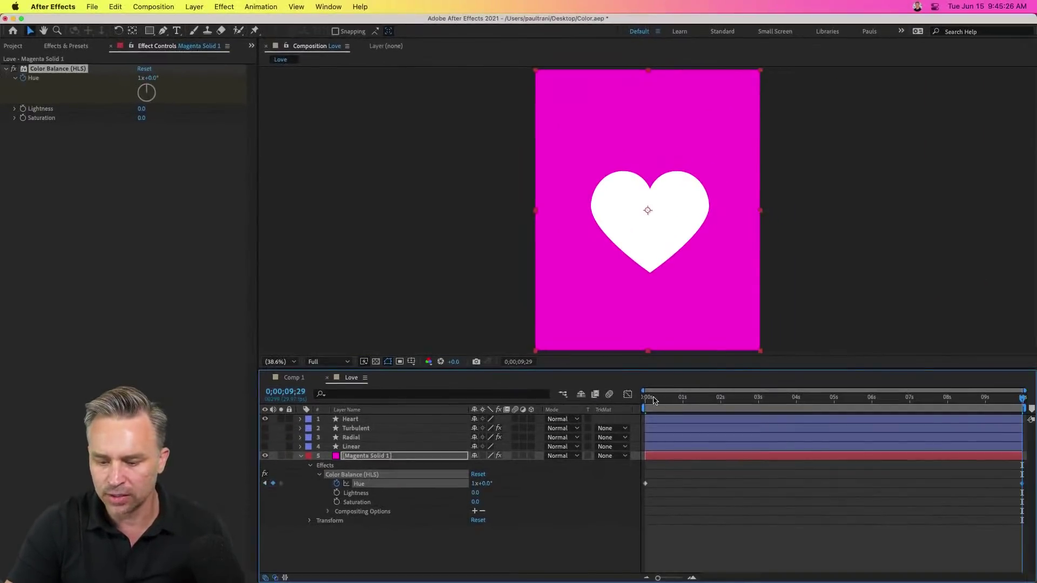
Preview the background's hue animation from the start of the Love composition.
left_click(646, 399)
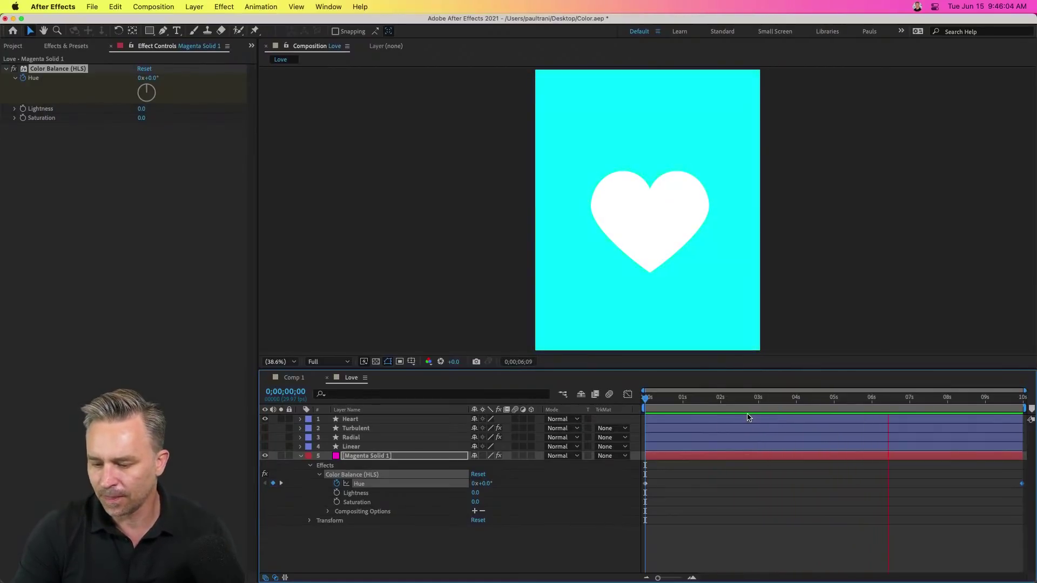
key("space")
key("Home")
key("space")
key("space")
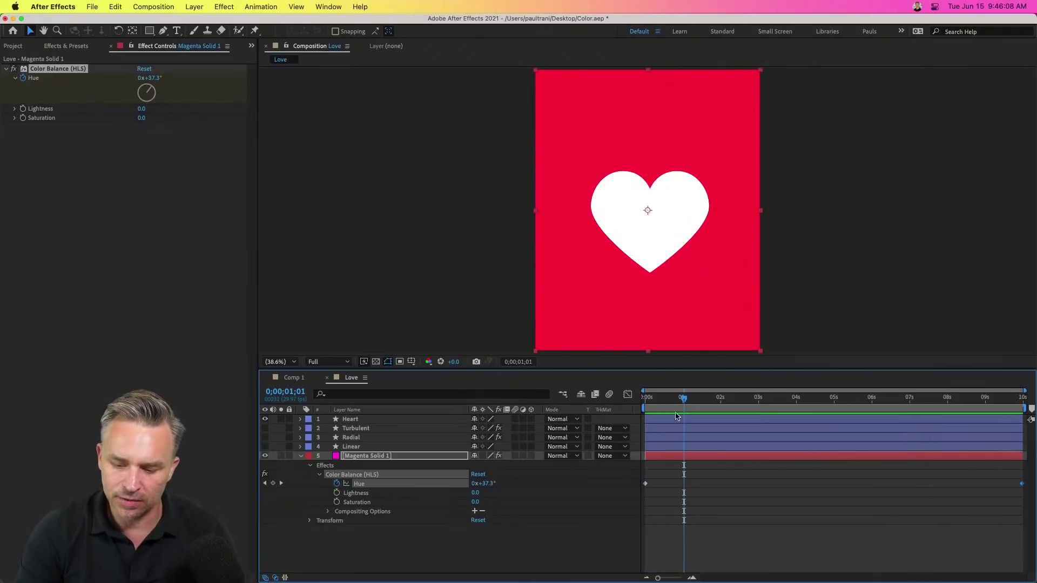
Collapse the properties of Magenta Solid 1 and hide the layer.
left_click(378, 535)
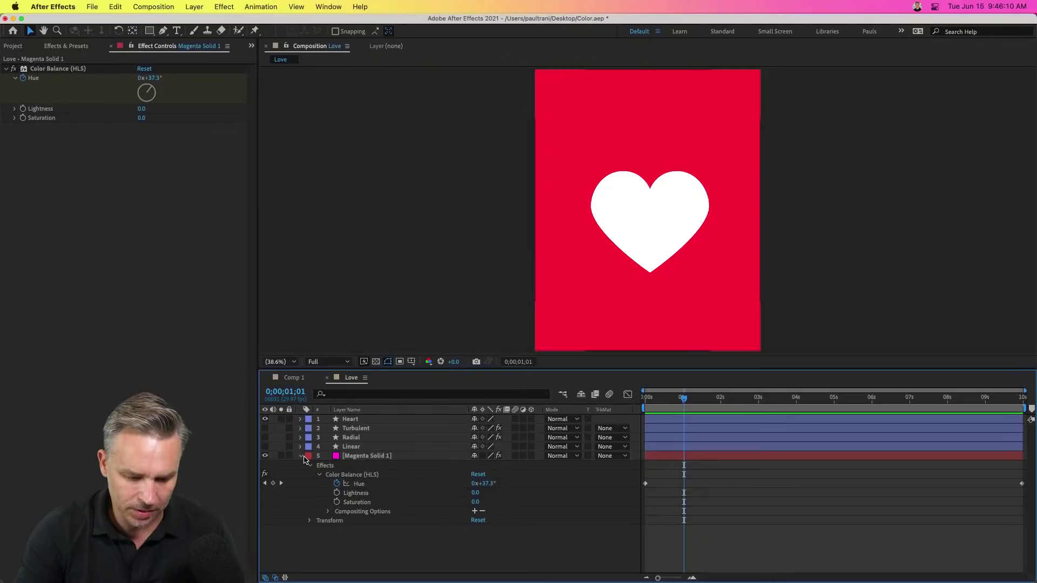
left_click(344, 458)
left_click(372, 552)
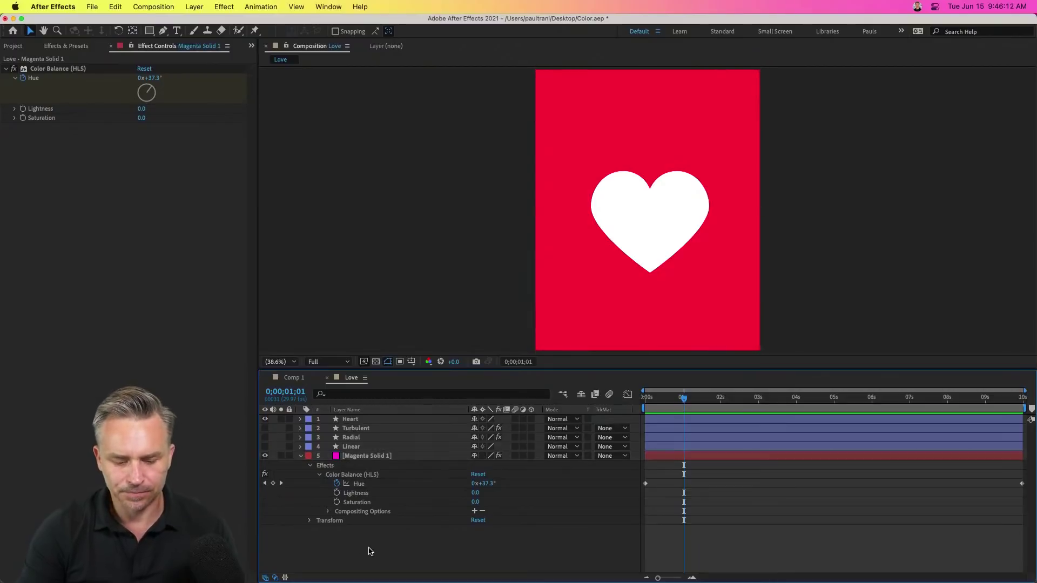
left_click(302, 457)
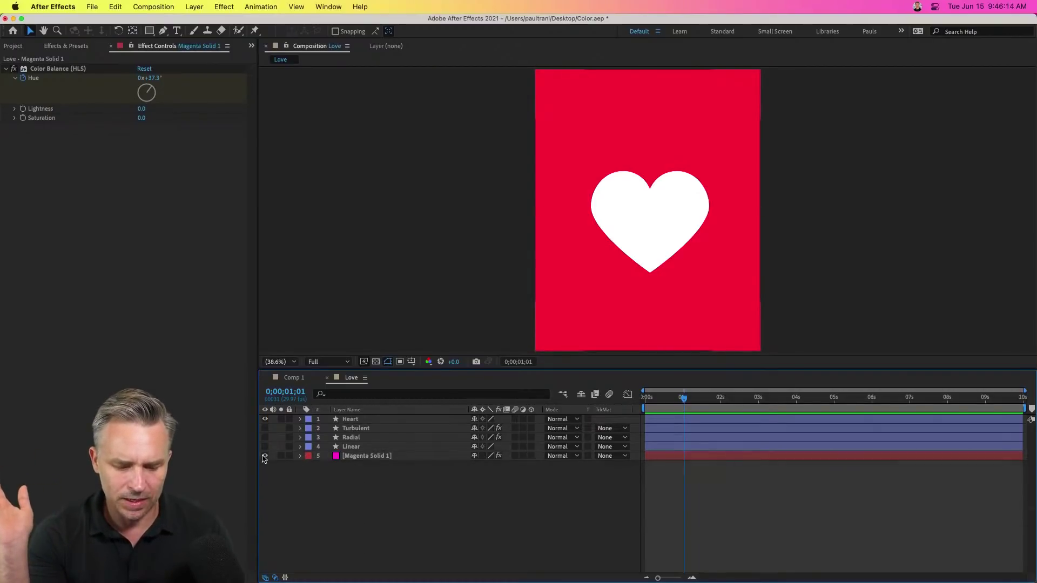
left_click(265, 457)
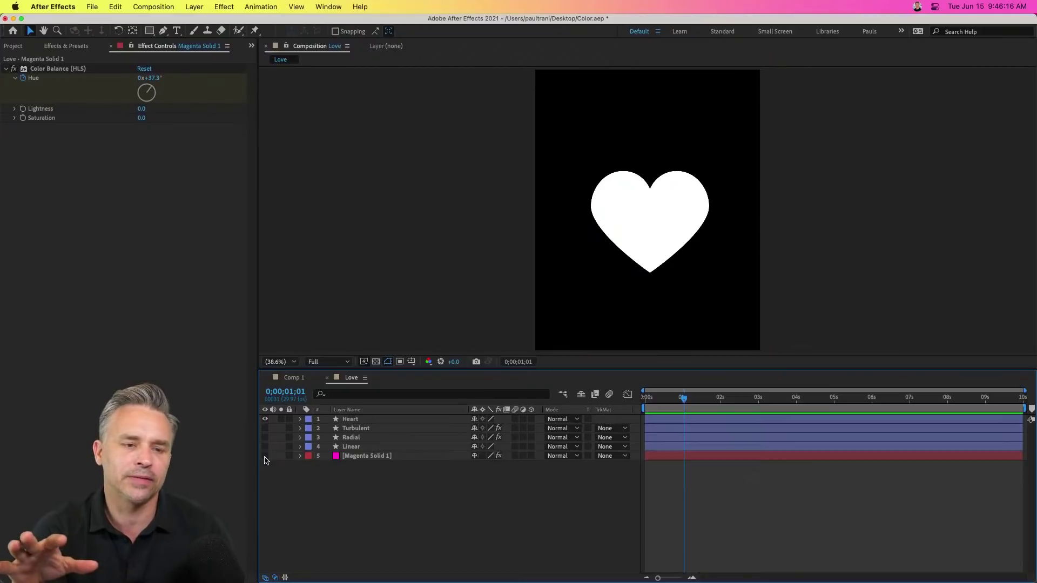
Add a new shape layer and draw a gradient-filled rectangle covering the whole composition.
left_click(195, 6)
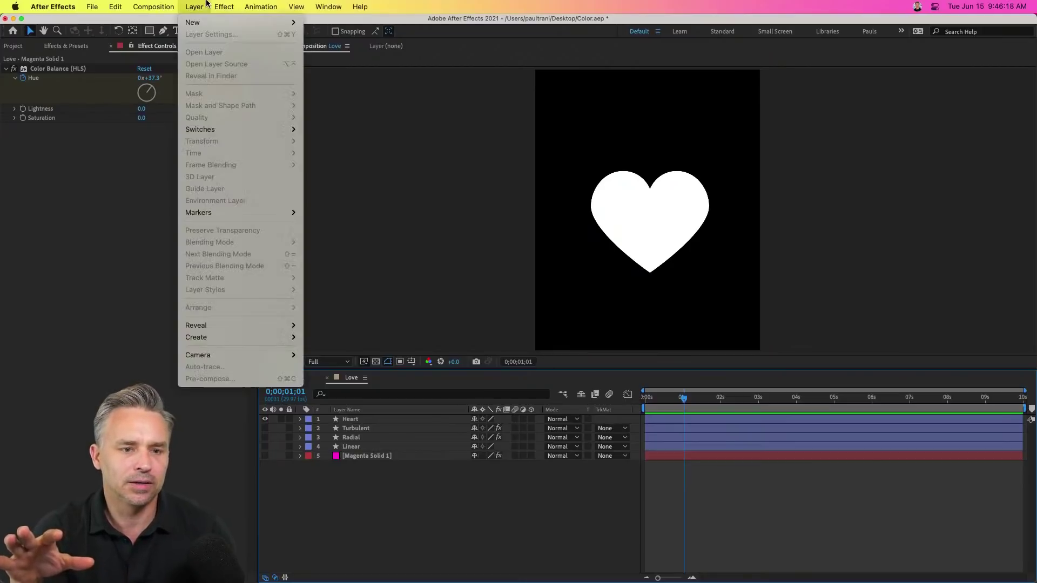
mouse_move(215, 23)
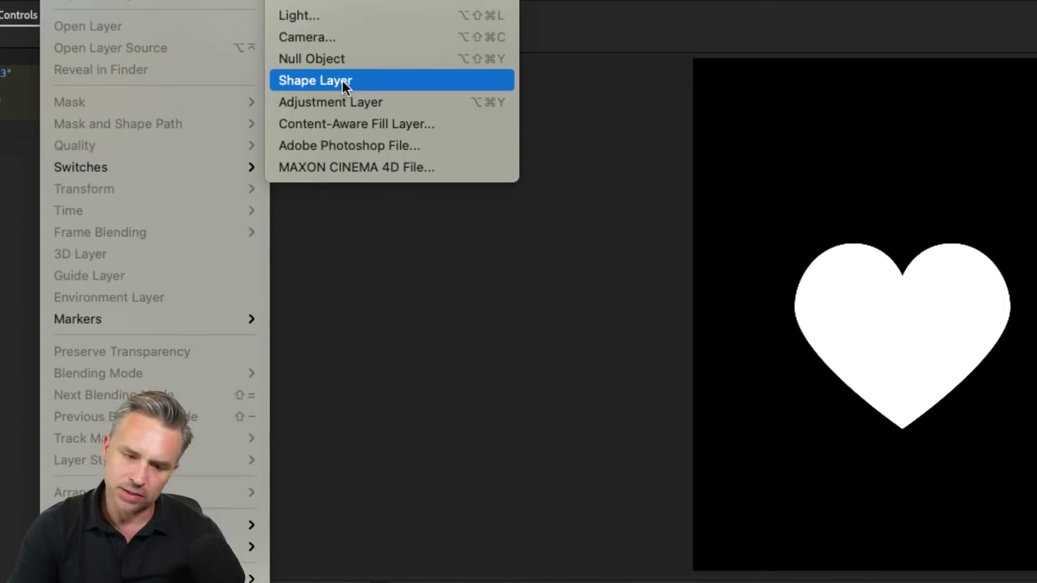
left_click(343, 81)
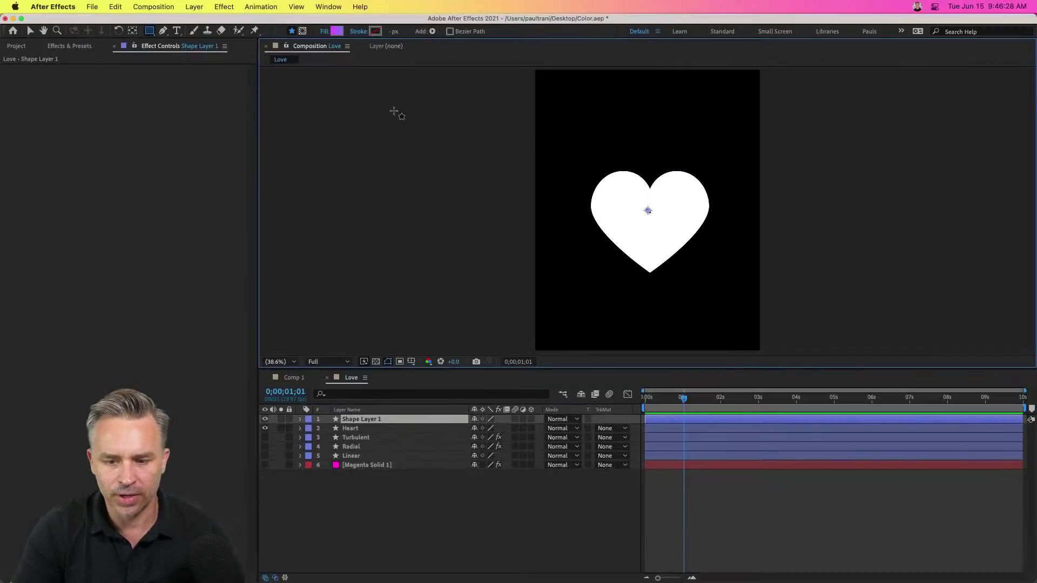
left_click_drag(531, 69, 761, 352)
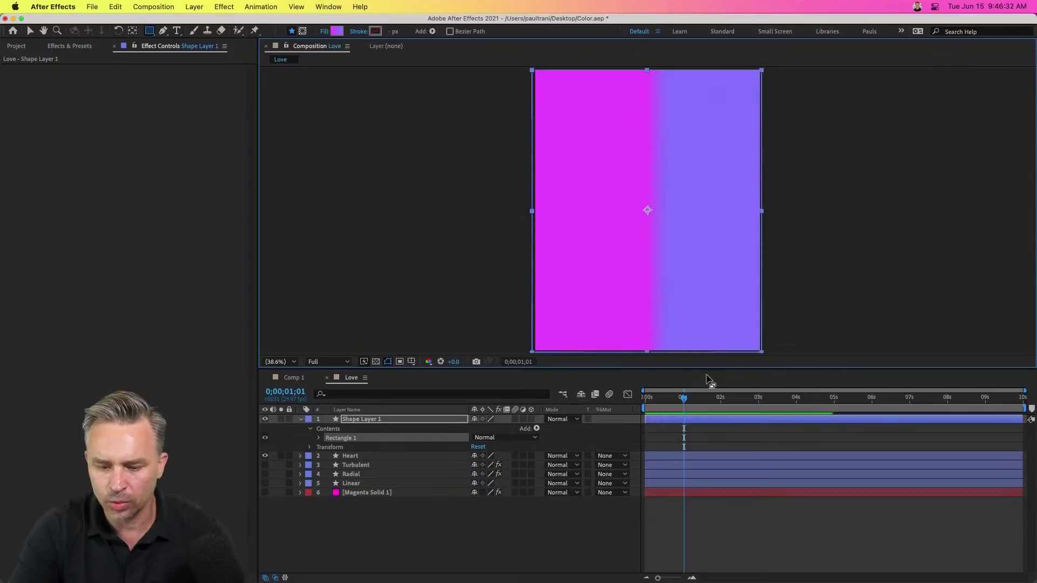
Open the rectangle's gradient fill colours for editing and add a red FF0000 stop at 11.3%.
left_click(318, 438)
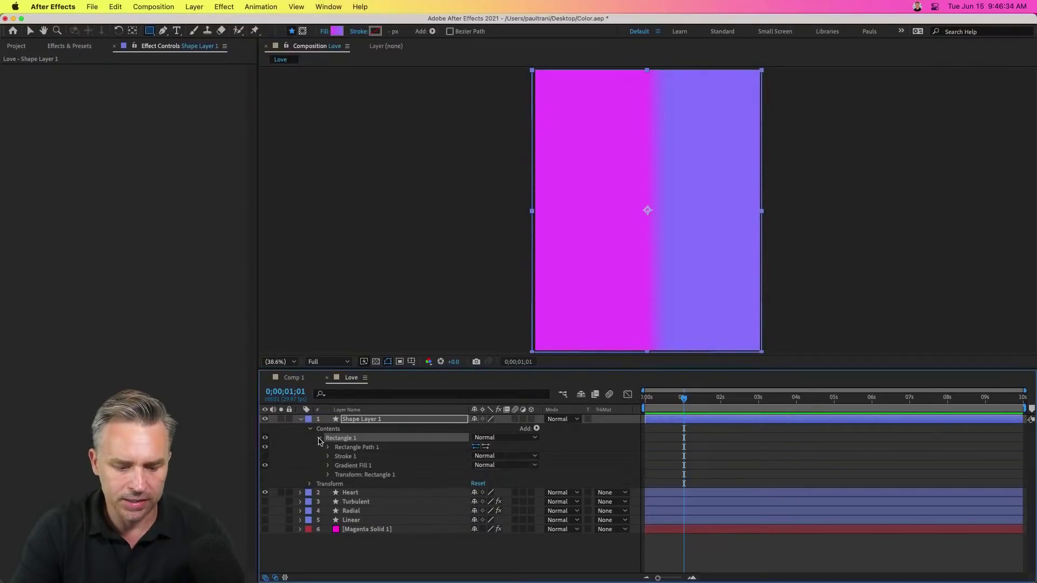
left_click(328, 466)
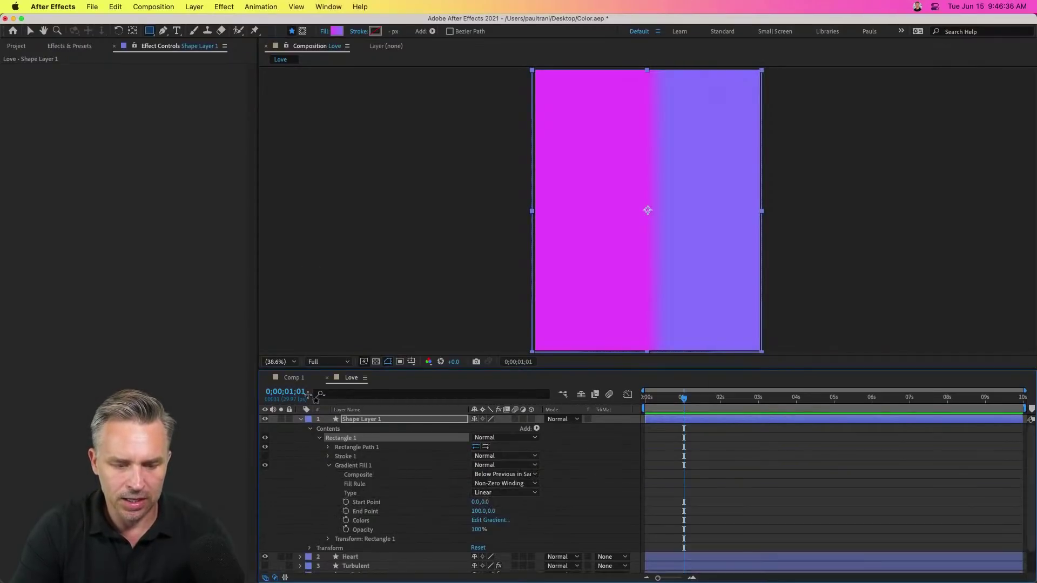
left_click(477, 521)
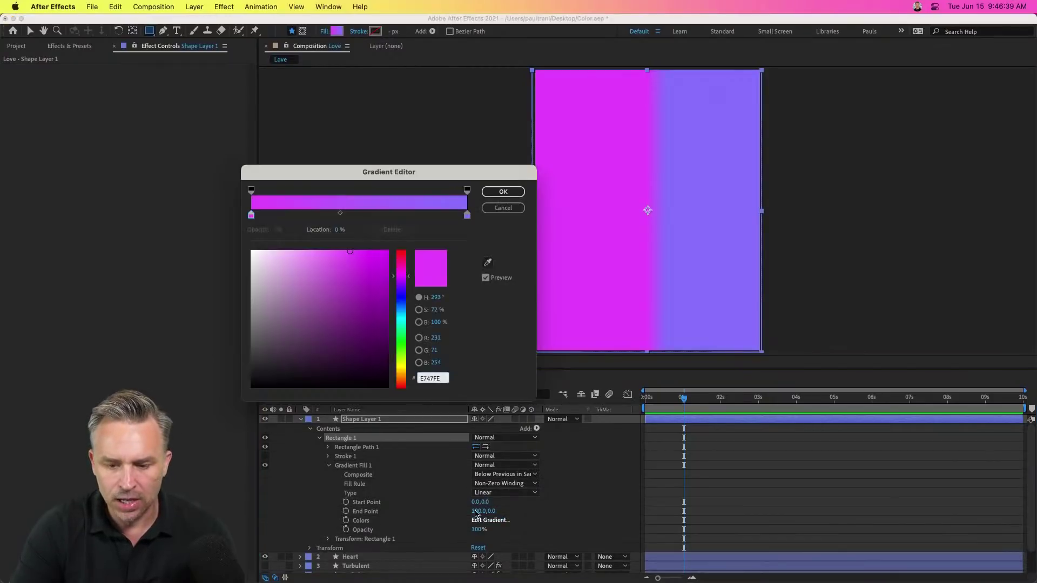
left_click(276, 215)
left_click(387, 252)
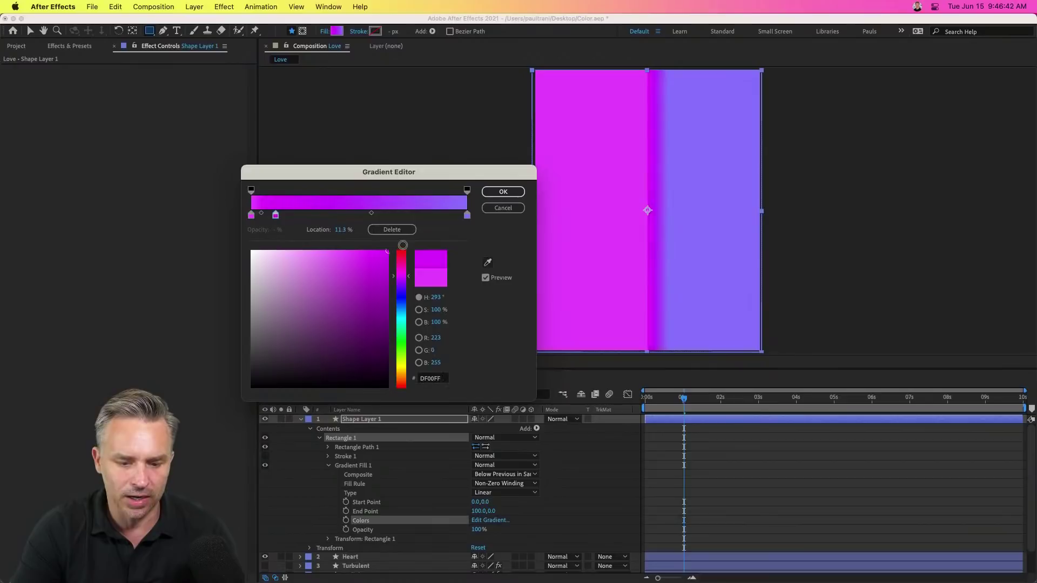
left_click_drag(405, 257, 384, 248)
Add a blue 0018FF colour stop at 36.6% and shift the midpoint after it closer to the blue.
left_click(331, 216)
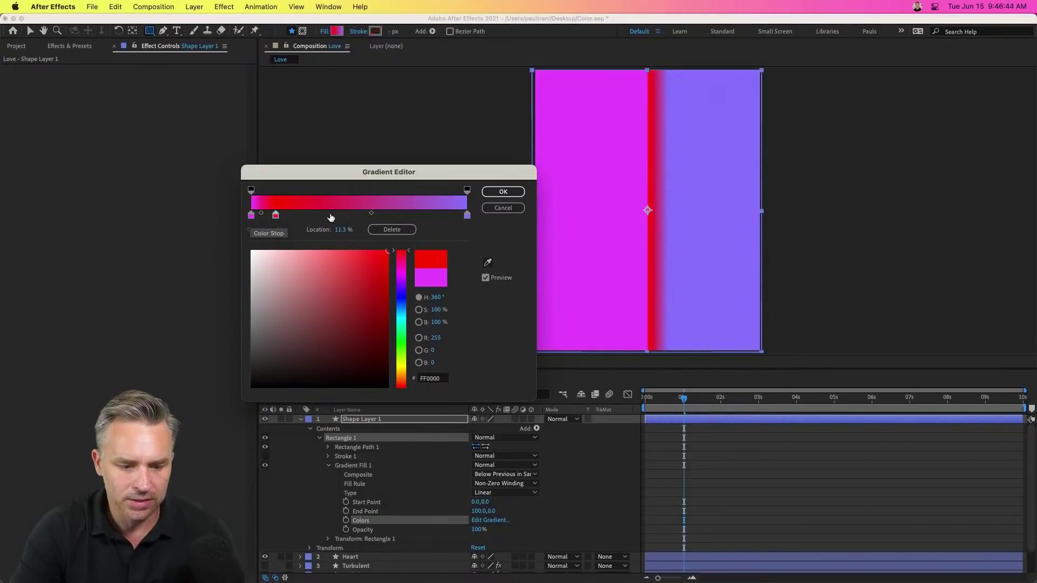
left_click(386, 303)
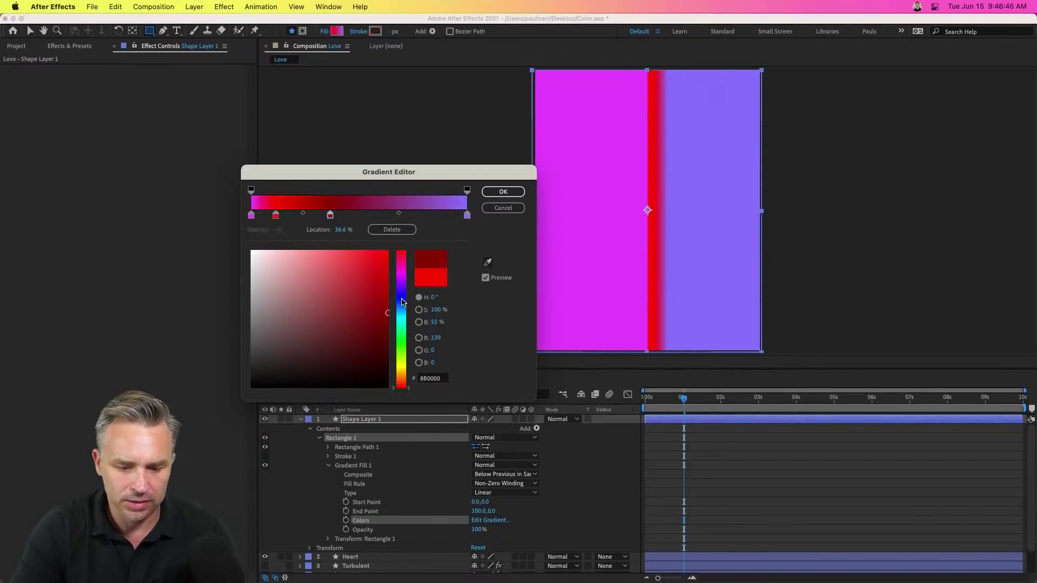
left_click(400, 298)
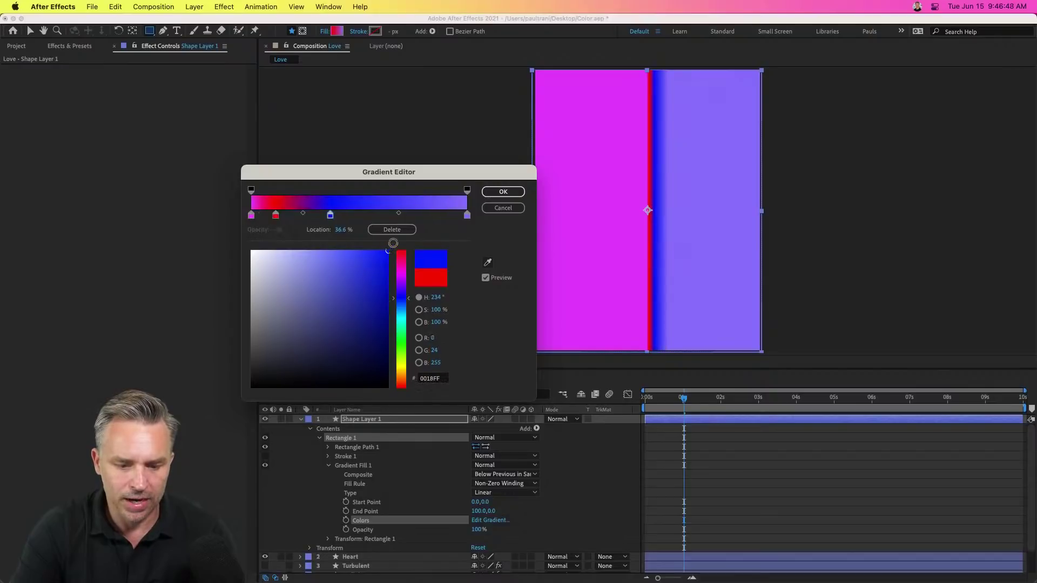
left_click_drag(399, 214, 364, 216)
Add a green 00FF5C colour stop at 62.5% and move the blue stop to 30.8%.
left_click(386, 216)
left_click_drag(358, 301, 406, 236)
left_click_drag(407, 310, 403, 333)
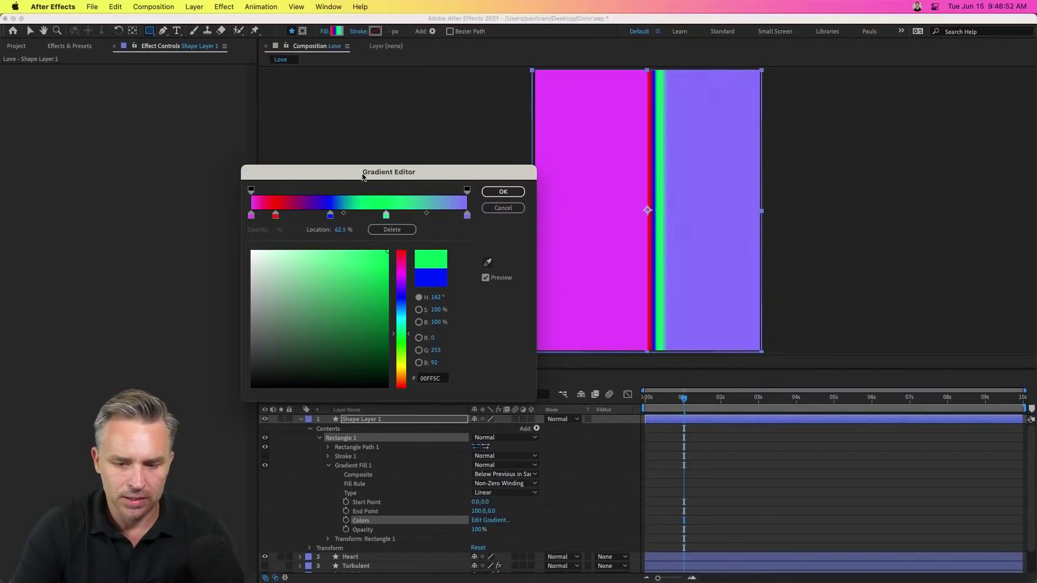
left_click_drag(325, 218, 318, 218)
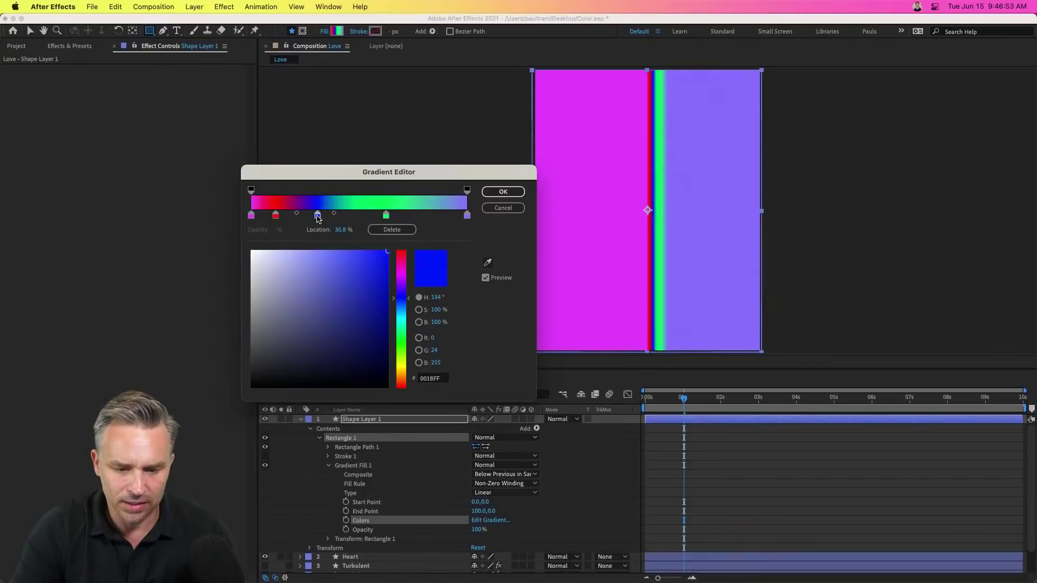
Add a dark olive colour stop at 86.9% and apply the edited gradient to the rectangle.
left_click(438, 216)
left_click_drag(368, 325, 387, 361)
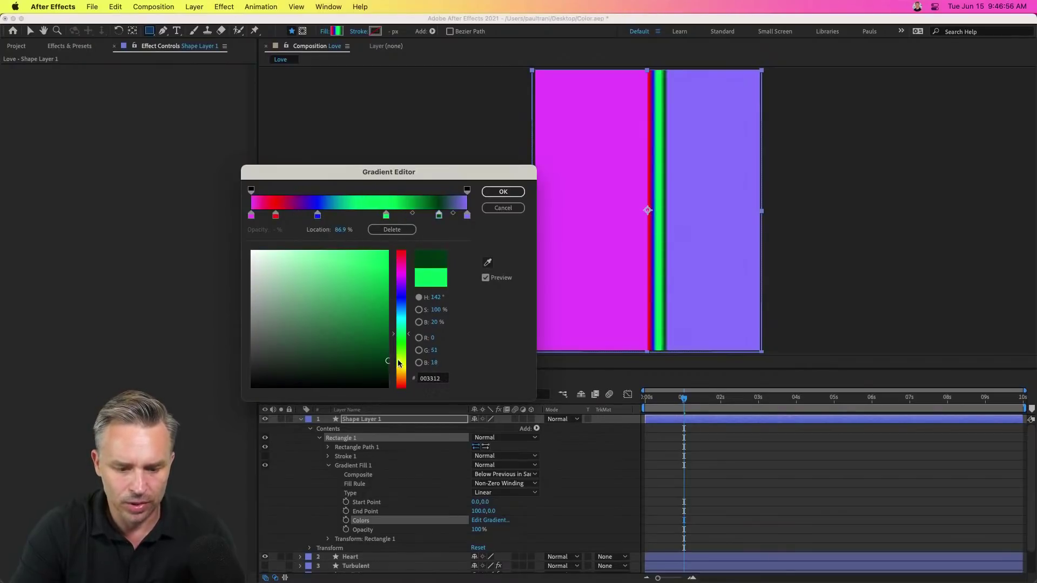
left_click(400, 363)
left_click(504, 191)
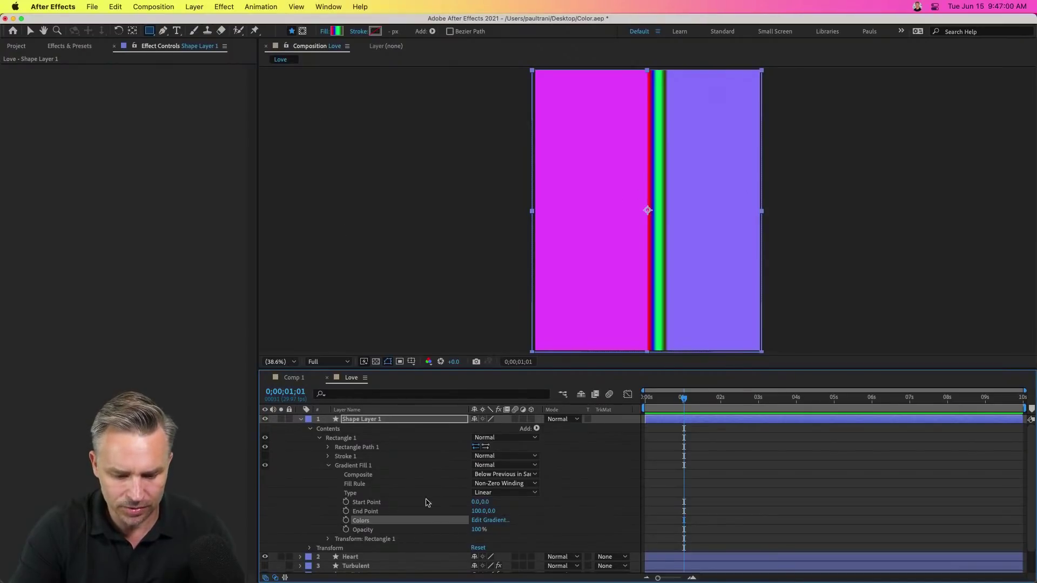
Set the gradient's Start Point to -449.0,0.0 and End Point to 424.0,0.0, and move Shape Layer 1 directly below Heart.
left_click_drag(476, 511, 224, 482)
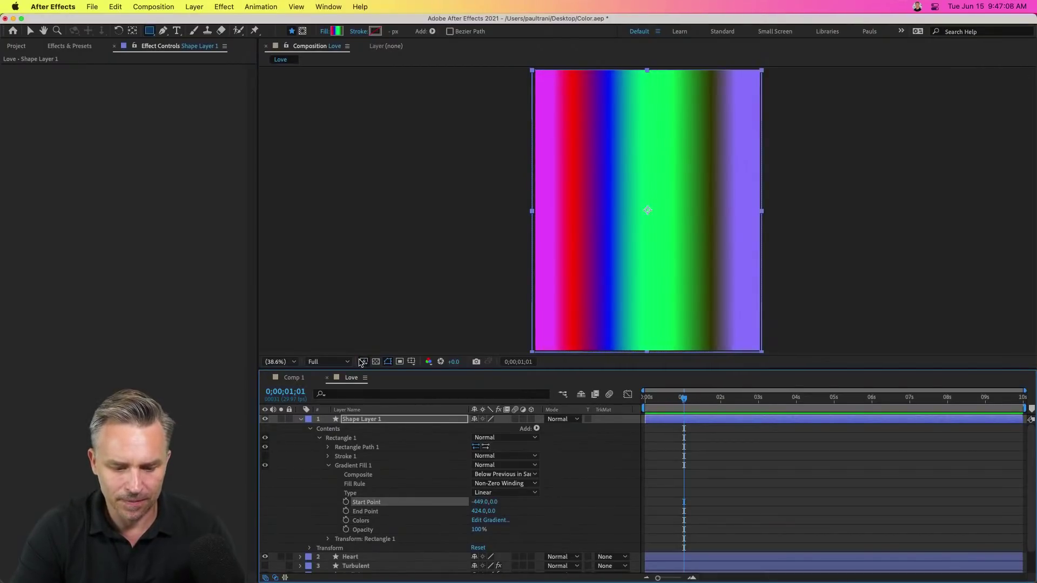
left_click(336, 421)
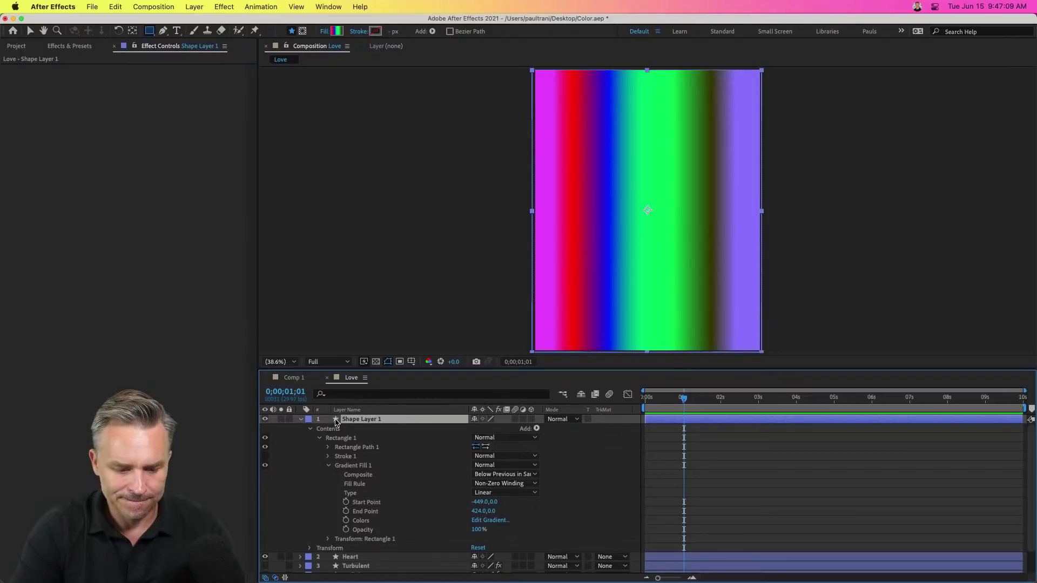
left_click(300, 420)
left_click_drag(348, 421, 319, 442)
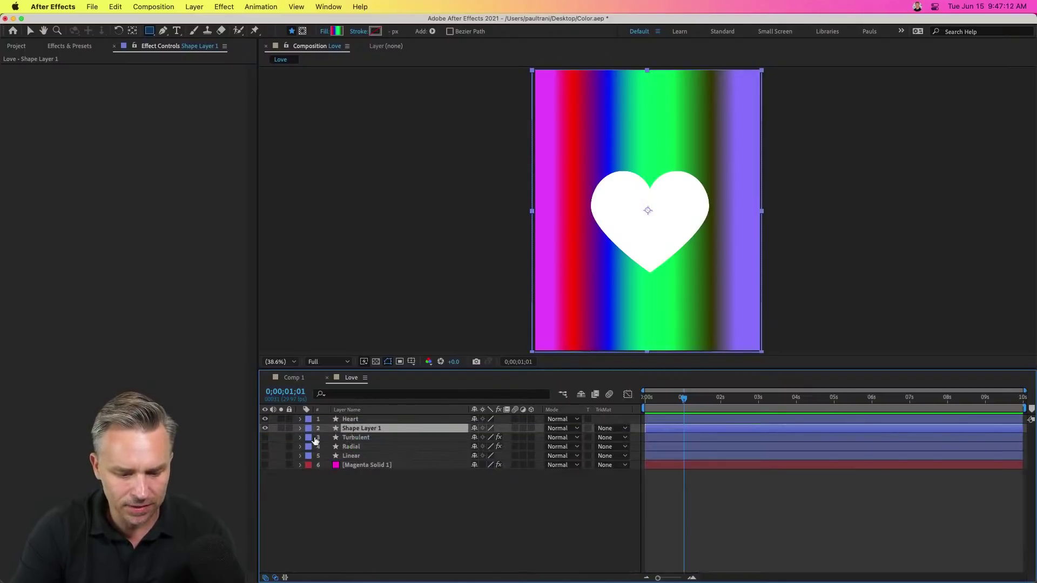
Hide Shape Layer 1, make the Linear layer visible and select it with the Selection tool.
left_click(265, 429)
left_click(266, 457)
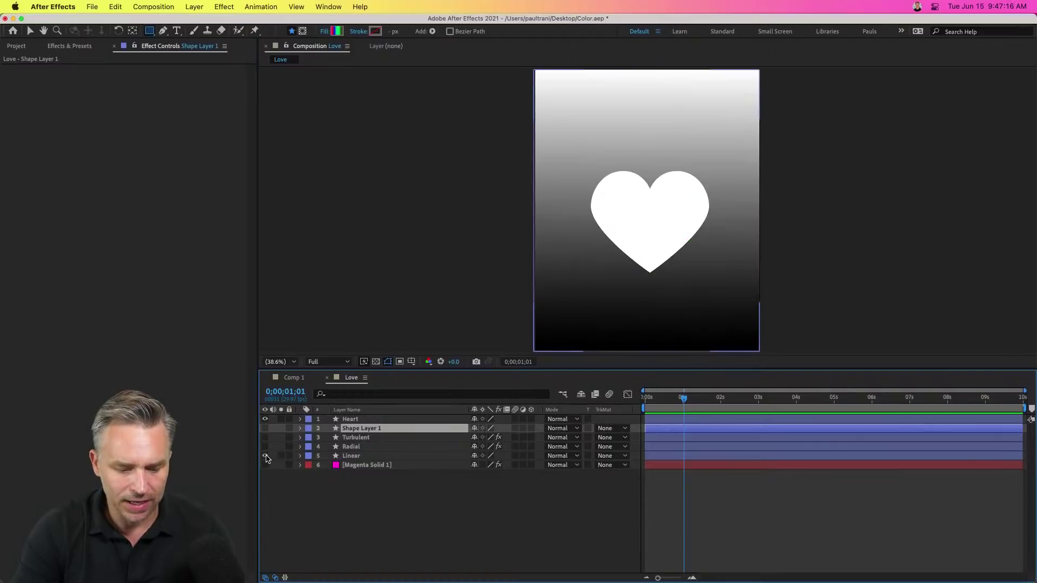
left_click(360, 458)
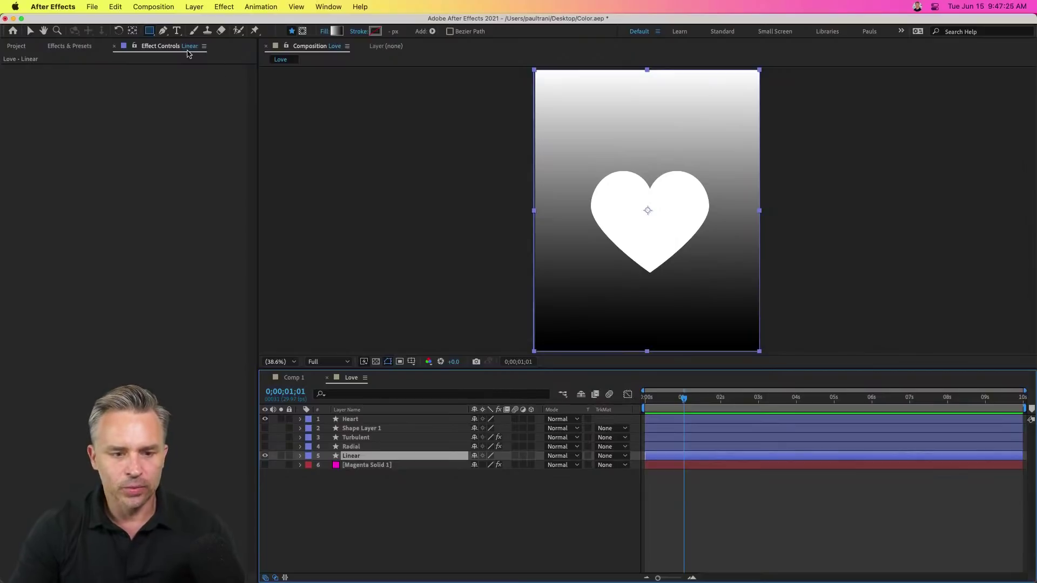
left_click(29, 30)
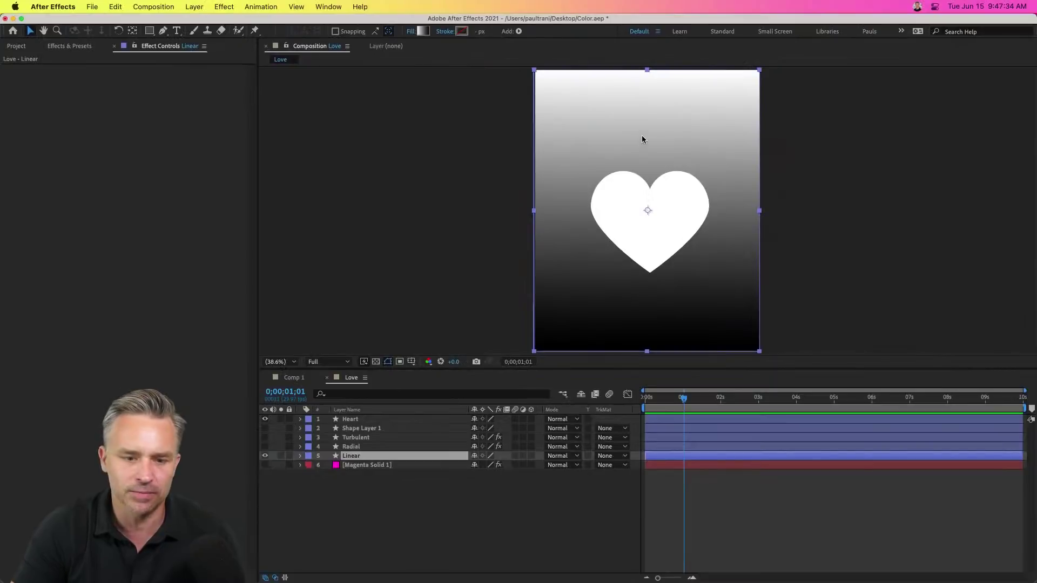
Apply the Colorama colour correction effect to the Linear layer.
left_click(58, 46)
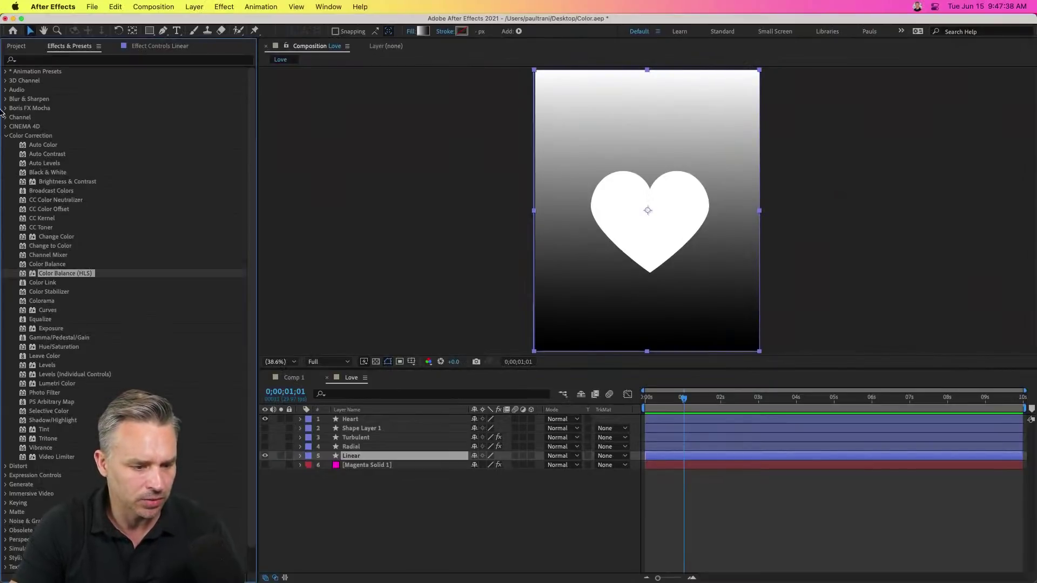
left_click(23, 303)
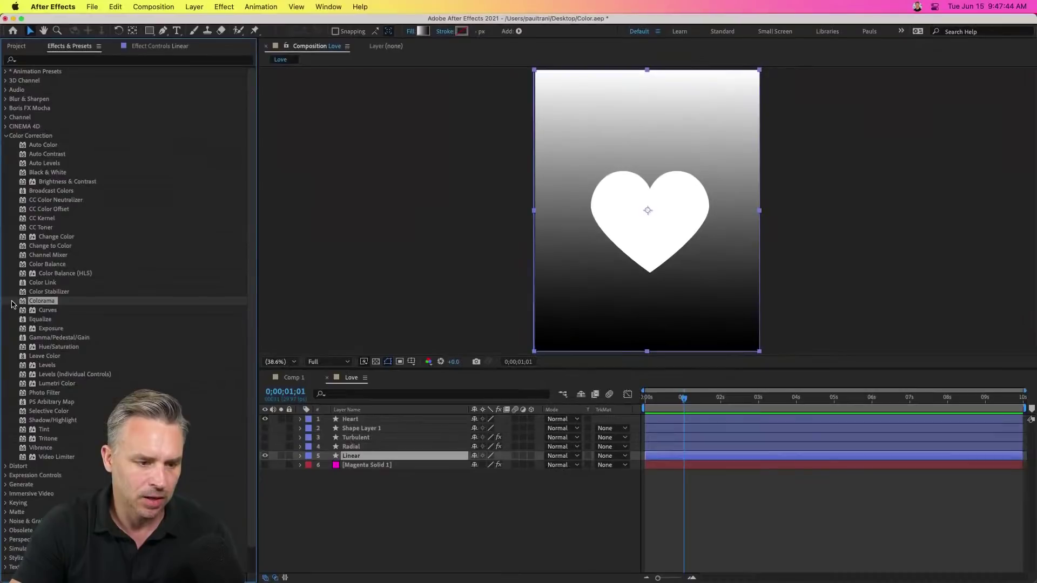
left_click_drag(25, 304, 357, 459)
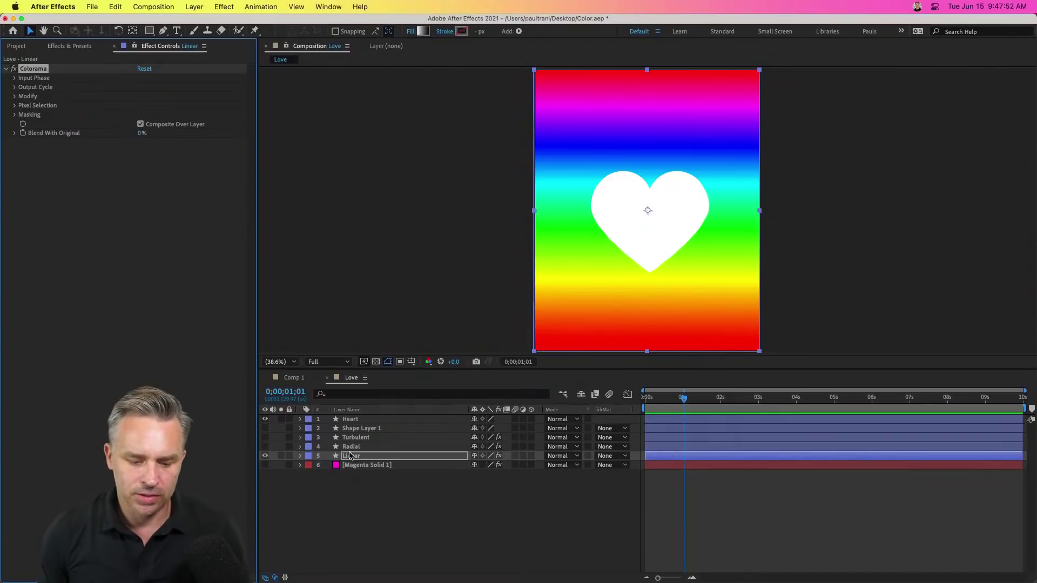
Apply the Hue Cycle preset palette to the Linear layer's Colorama Output Cycle and select its cyan colour marker.
left_click(348, 457)
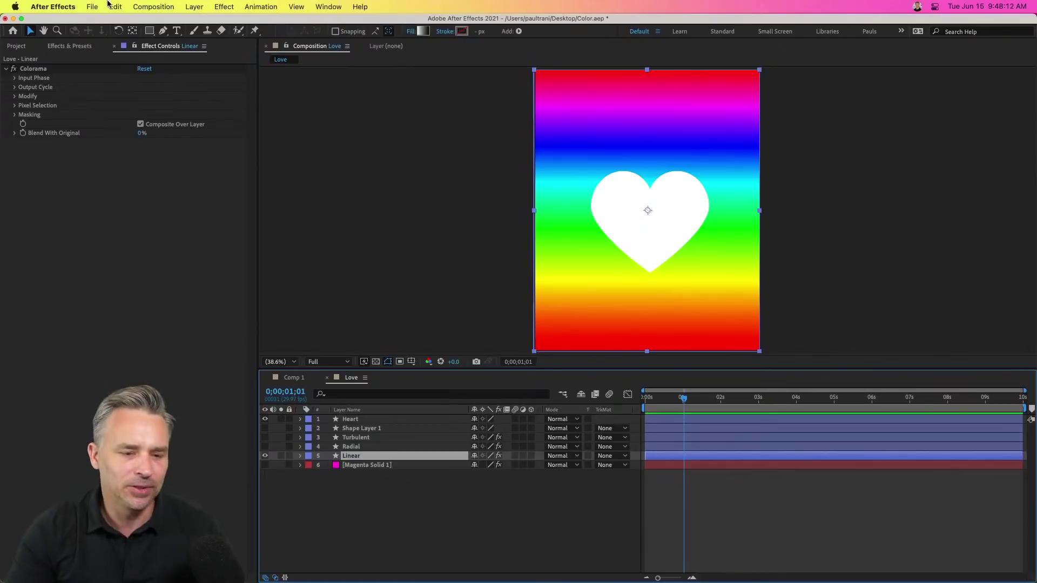
left_click(64, 48)
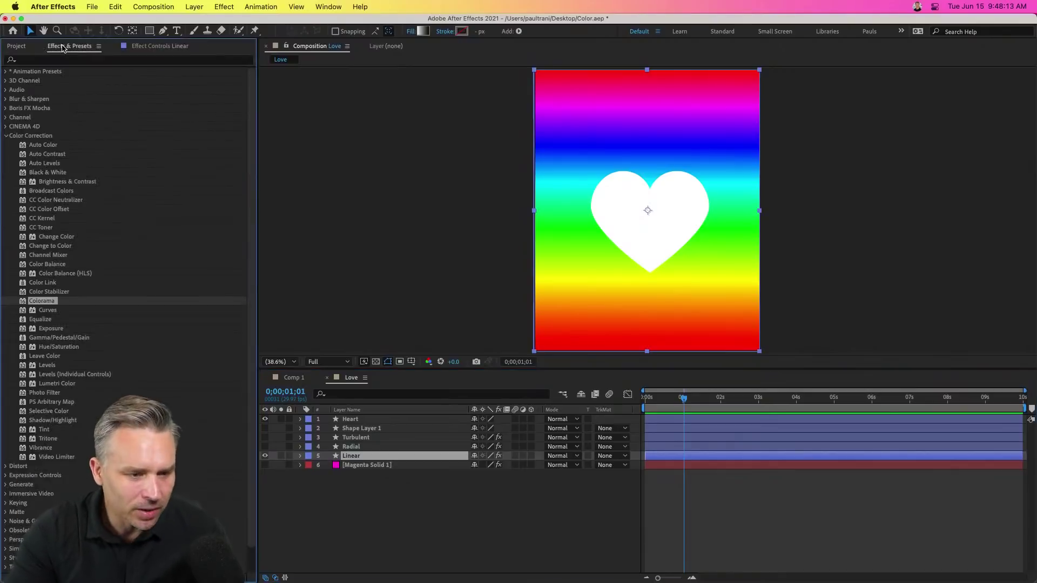
left_click(143, 49)
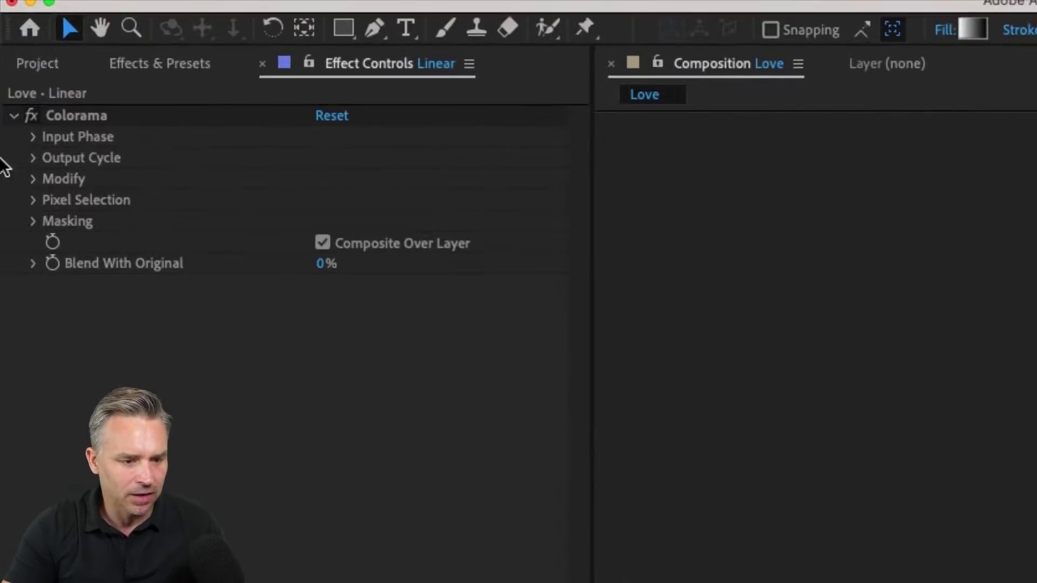
left_click(32, 159)
left_click(382, 179)
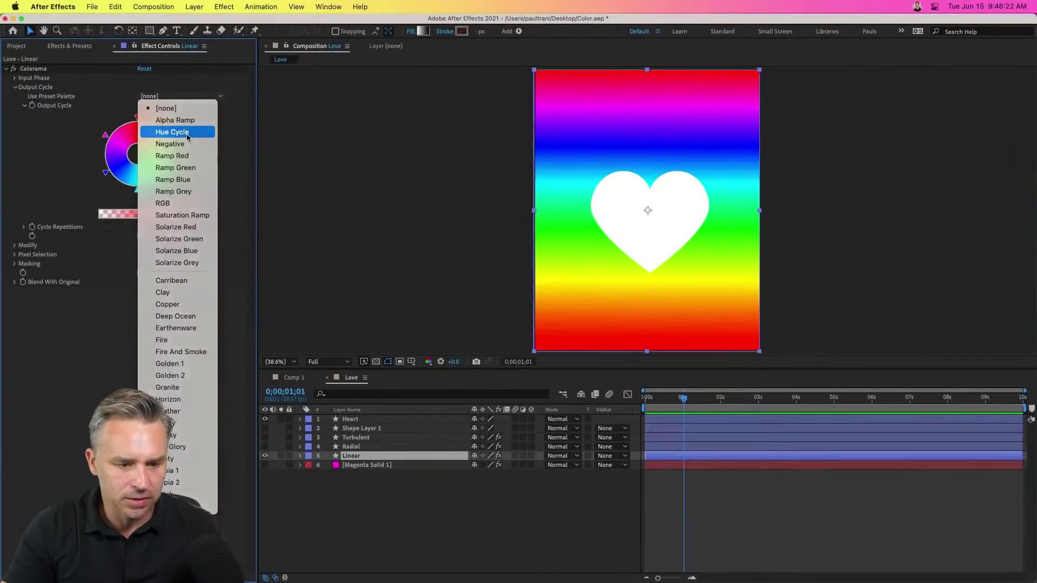
left_click(187, 136)
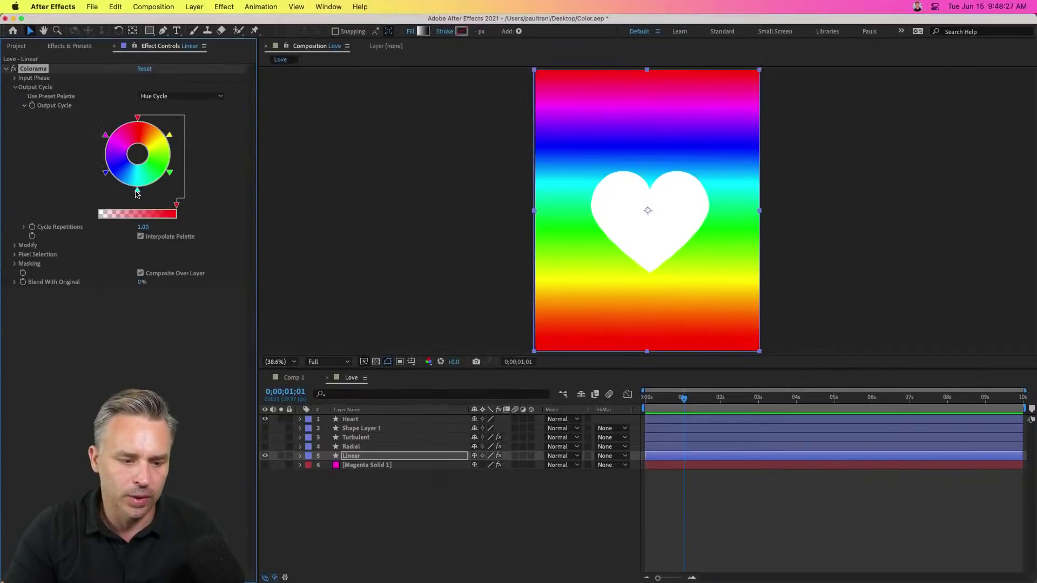
left_click_drag(136, 195, 138, 192)
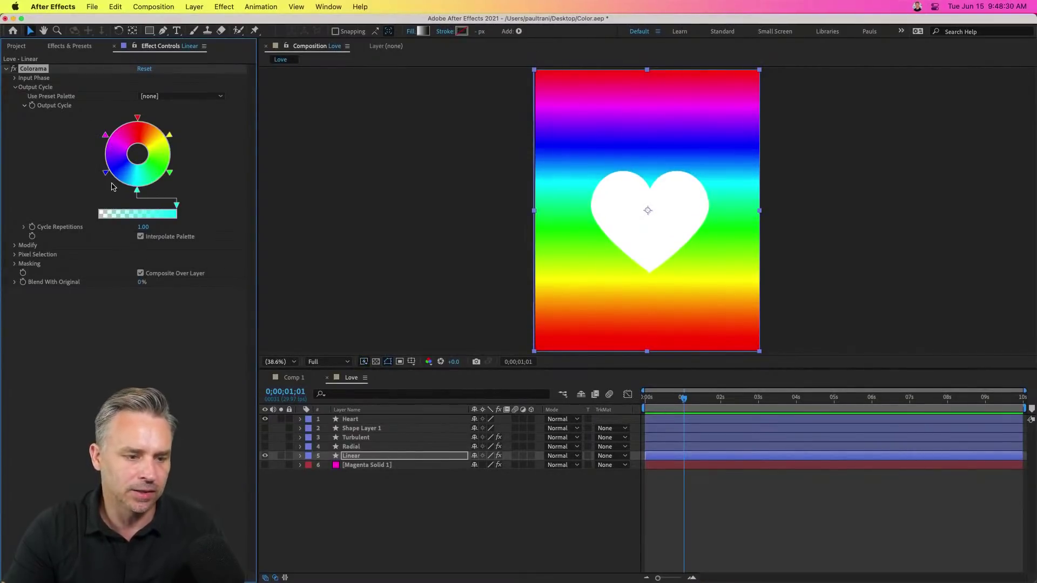
Keyframe the Linear layer's Colorama Phase Shift at 0x+0.0° on the first frame and reveal its keyframes in the timeline.
left_click(15, 78)
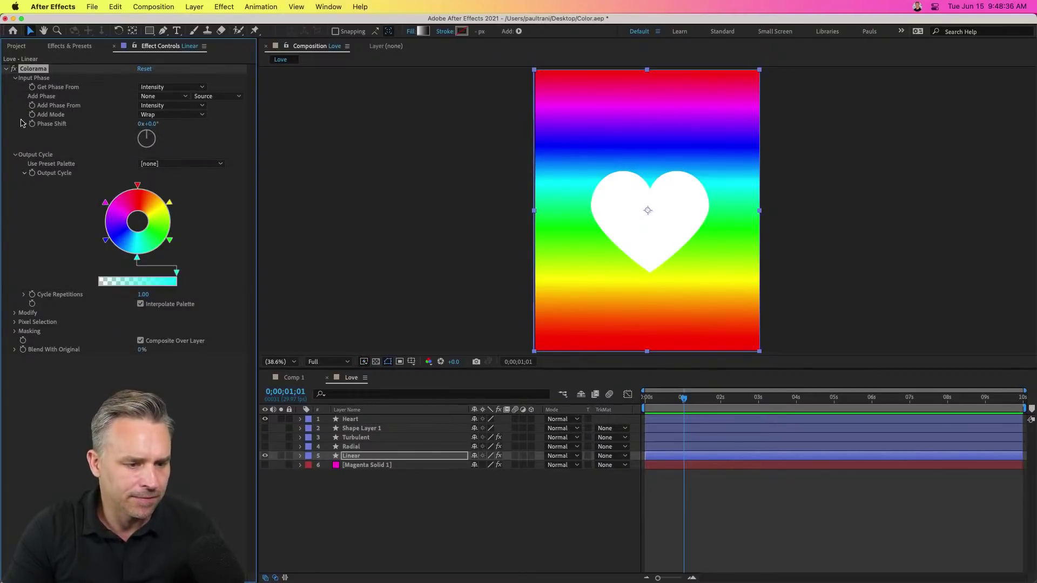
left_click(648, 399)
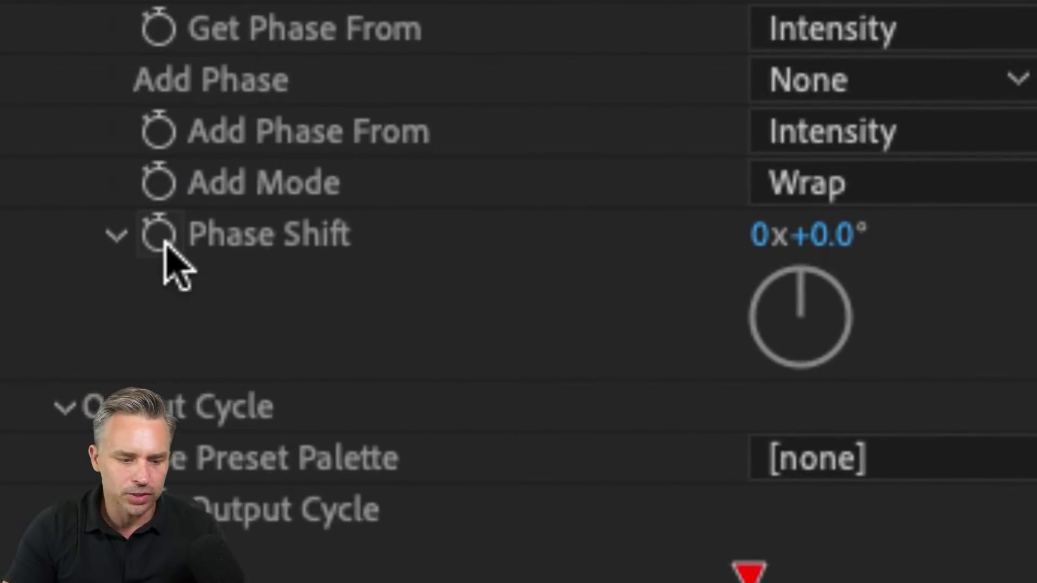
left_click(162, 238)
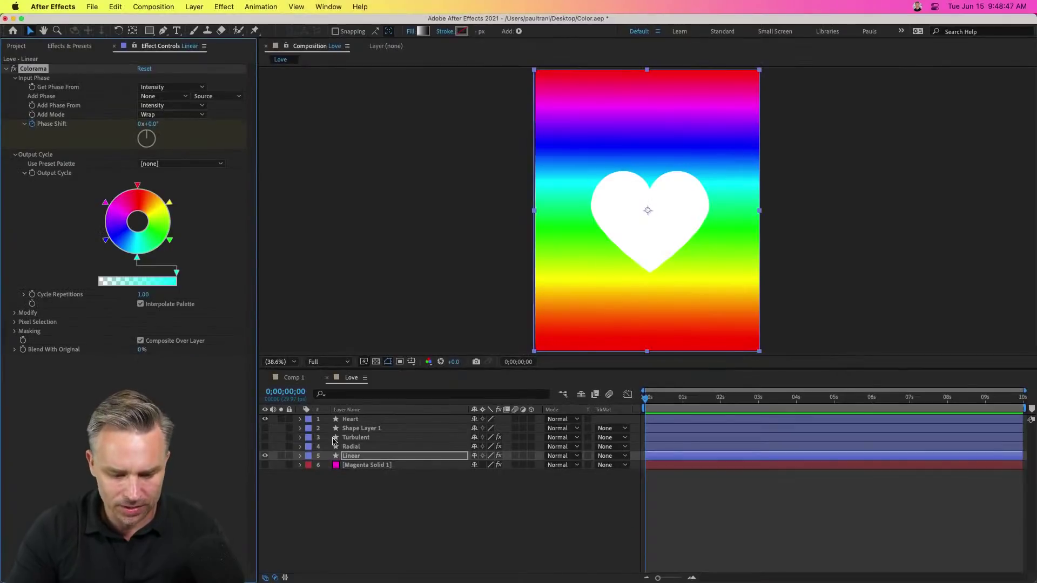
key("u")
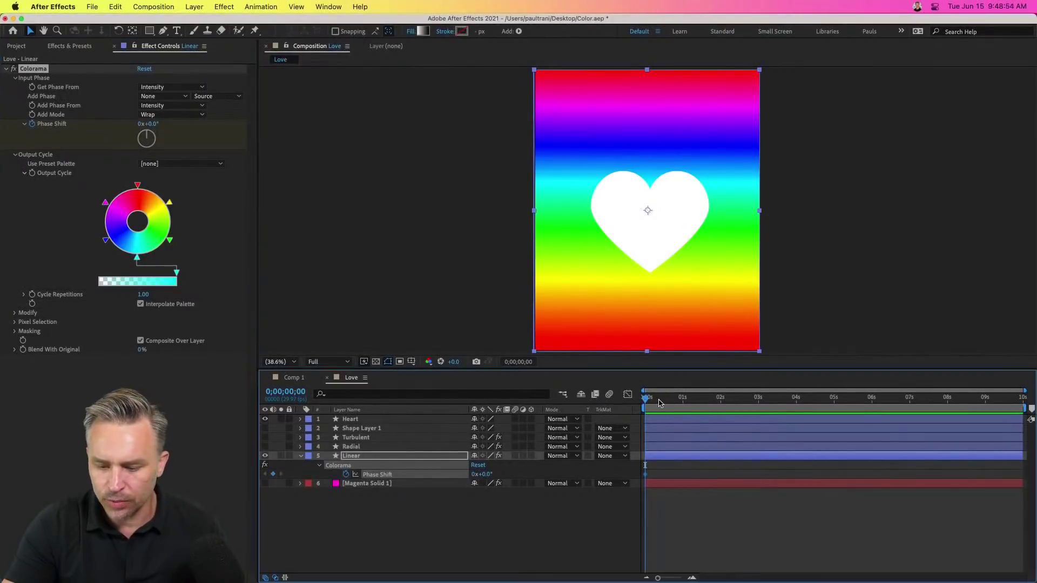
Set the Linear layer's Phase Shift to 1x+0.0° on the last frame and preview the animation from the start.
left_click_drag(659, 402, 1035, 440)
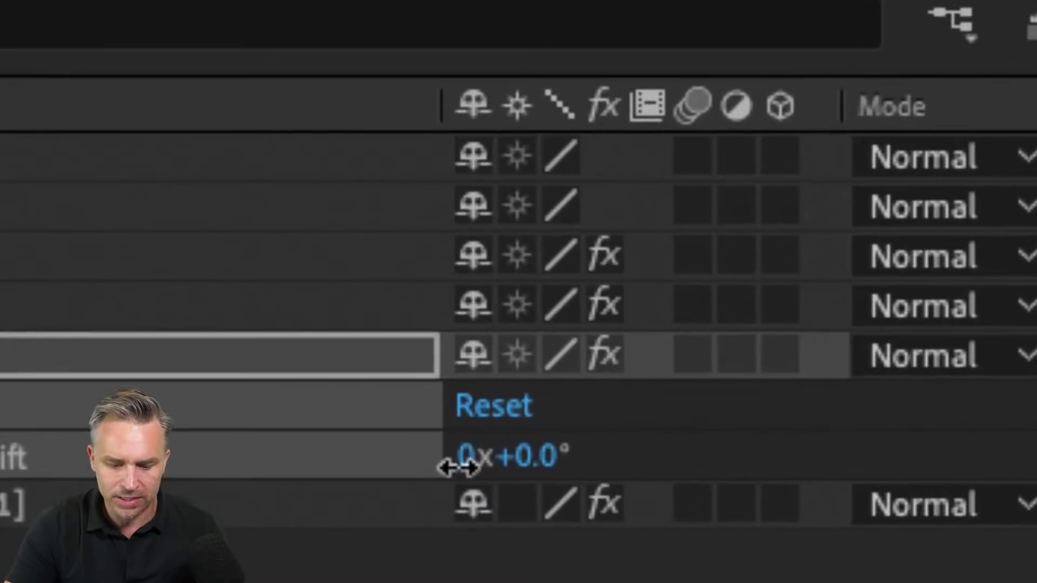
left_click(456, 468)
type("1")
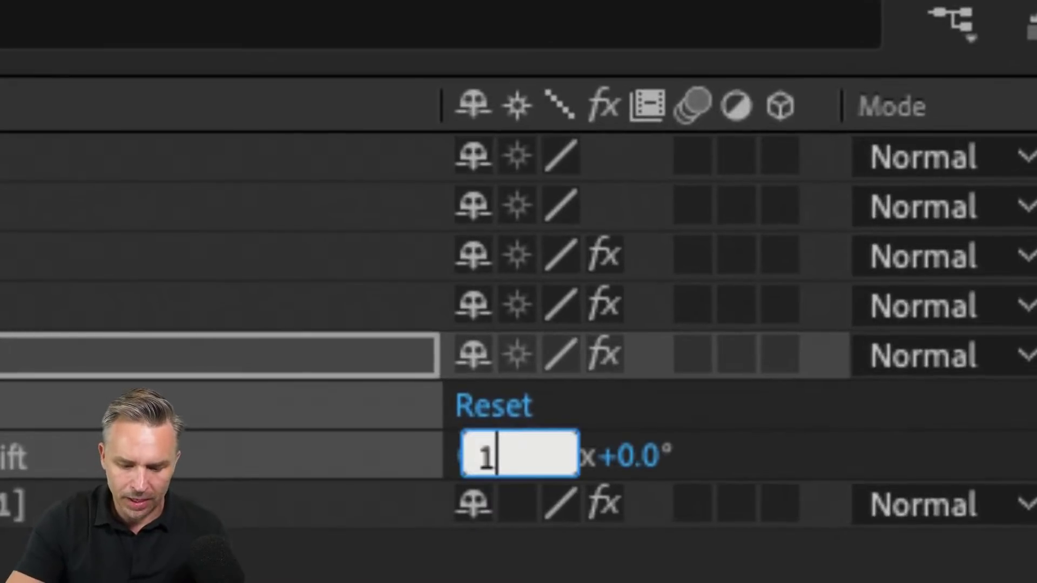
key("Return")
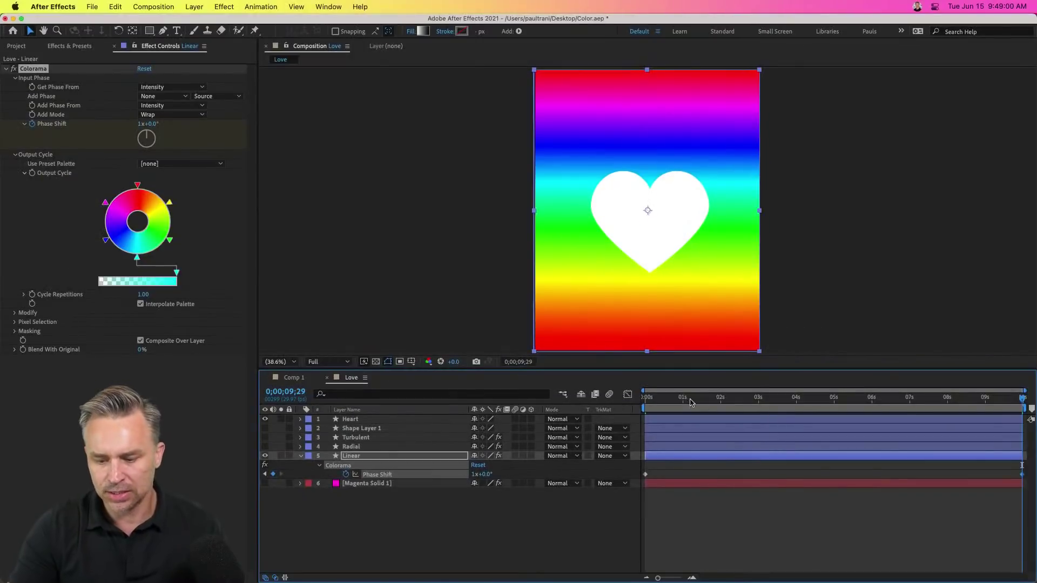
left_click_drag(692, 399, 608, 405)
key("space")
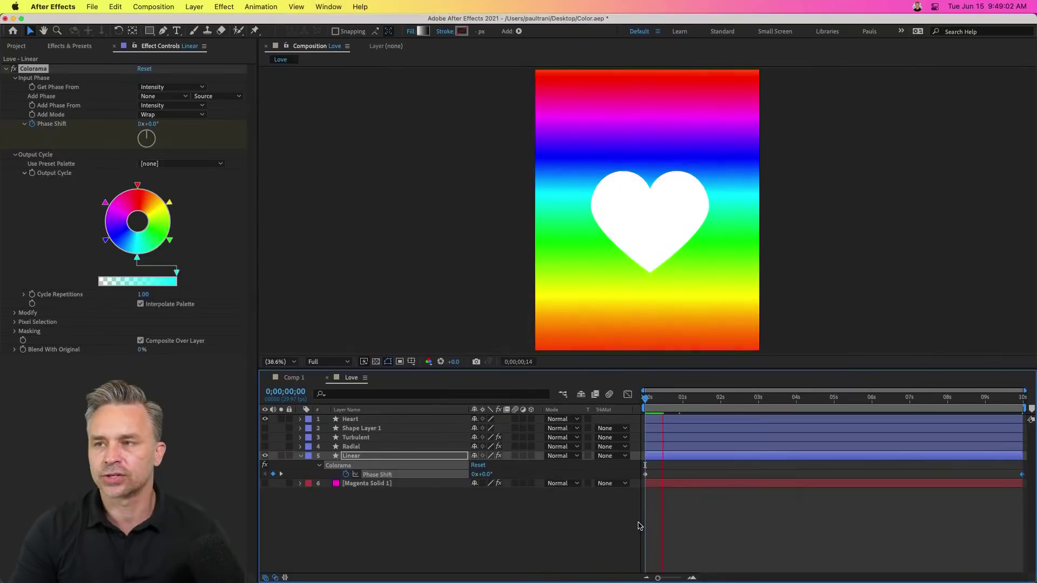
key("space")
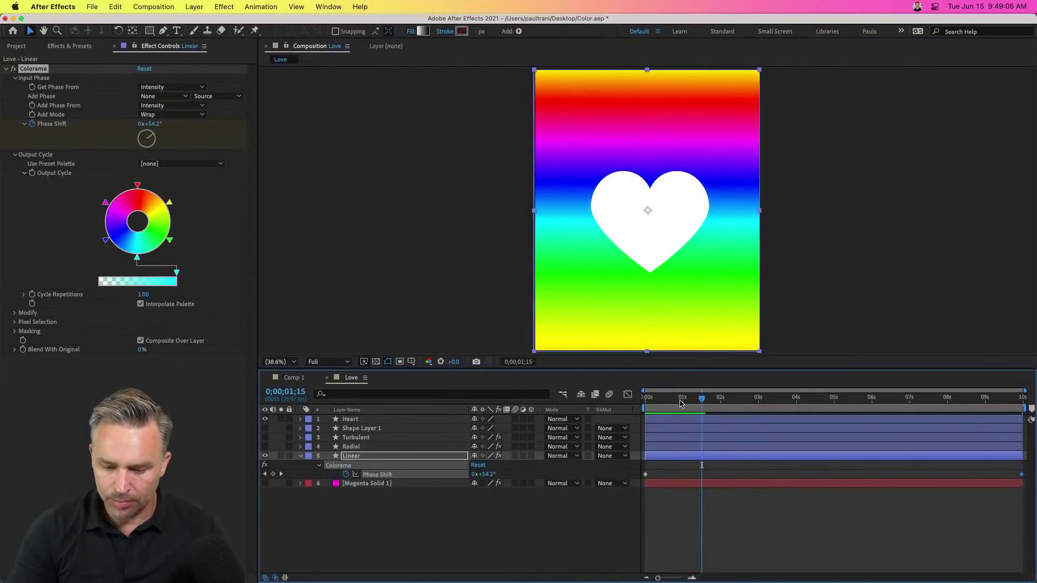
Set the Linear layer's Phase Shift to 8 revolutions on the last frame and preview the colour cycling from the start.
left_click_drag(680, 402, 443, 402)
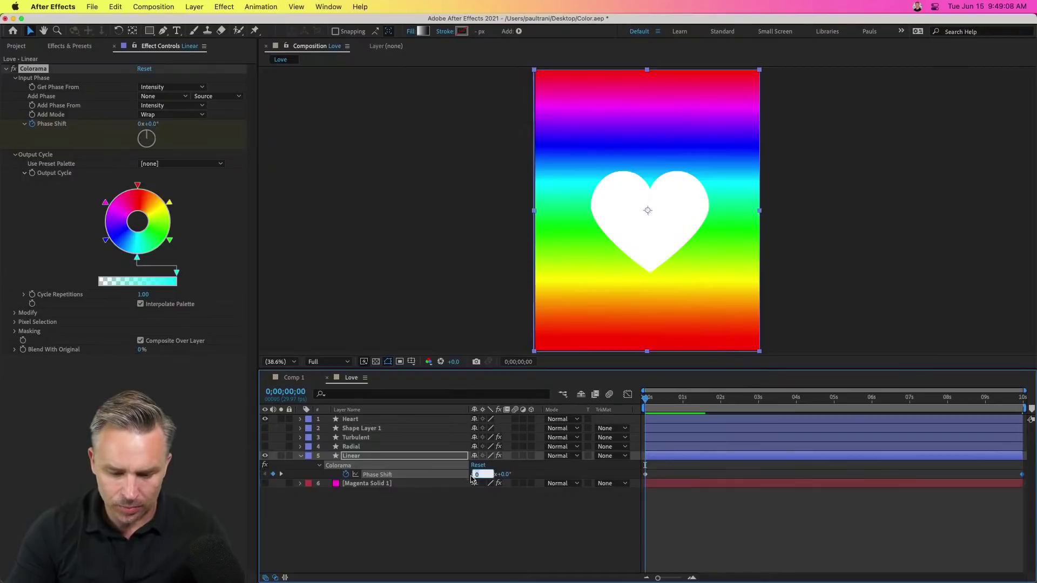
left_click(772, 460)
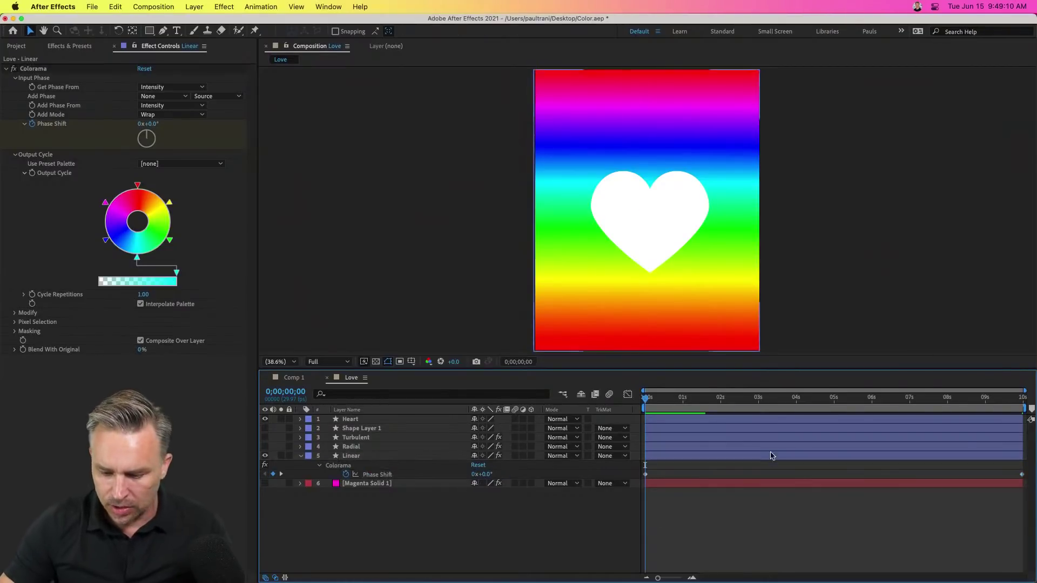
key("End")
left_click(473, 475)
type("8")
key("Return")
key("Home")
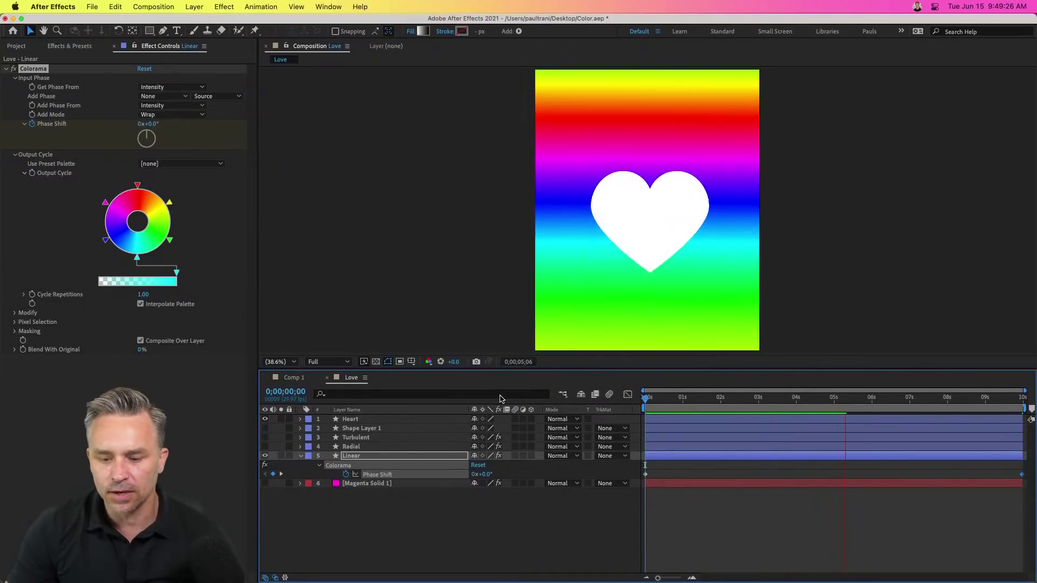
key("space")
Make the Radial layer visible, preview it briefly from the start and reveal its Phase Shift keyframes.
left_click(375, 448)
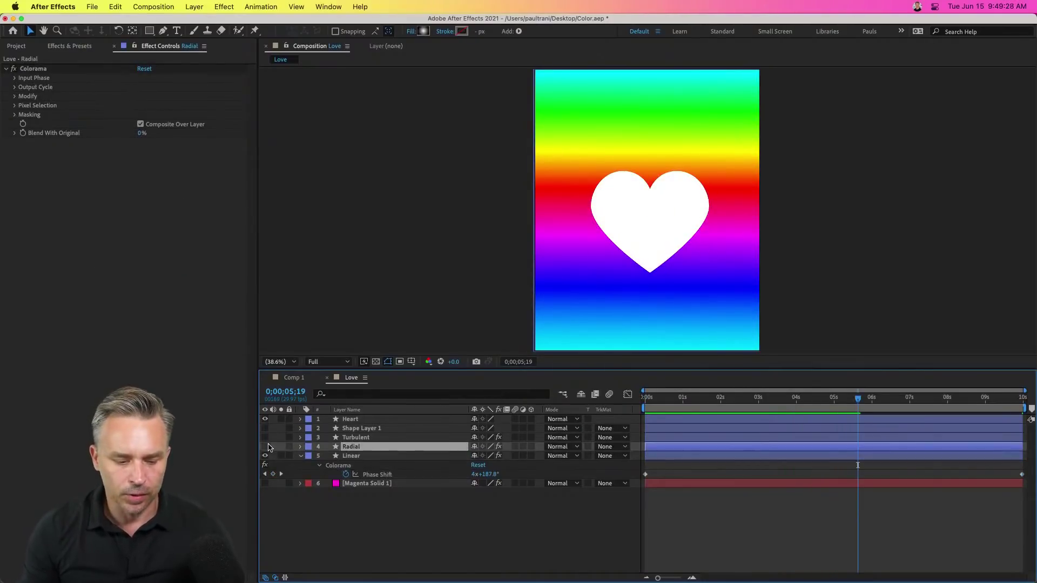
left_click(265, 446)
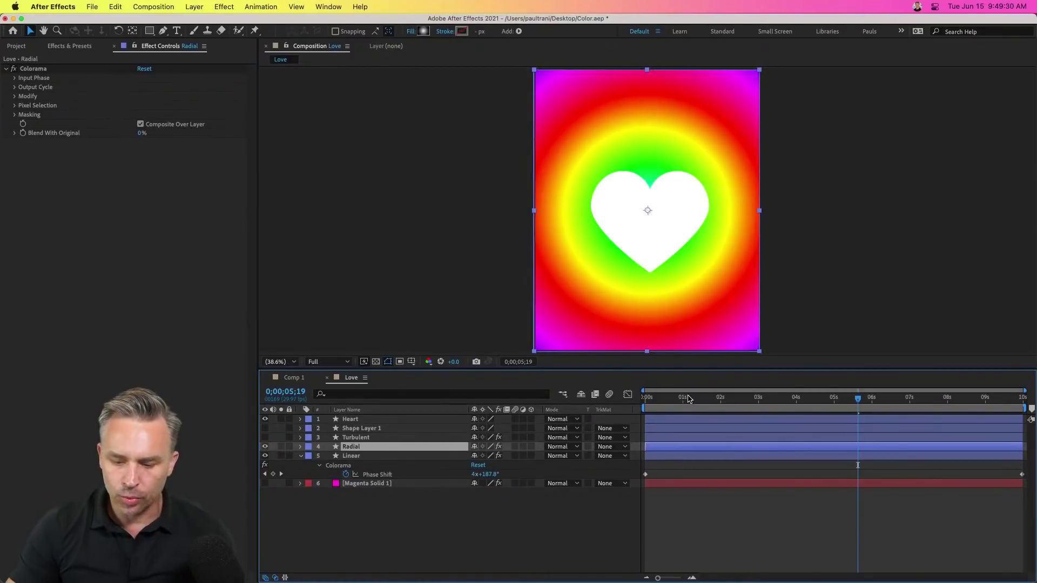
key("Home")
key("space")
key("u")
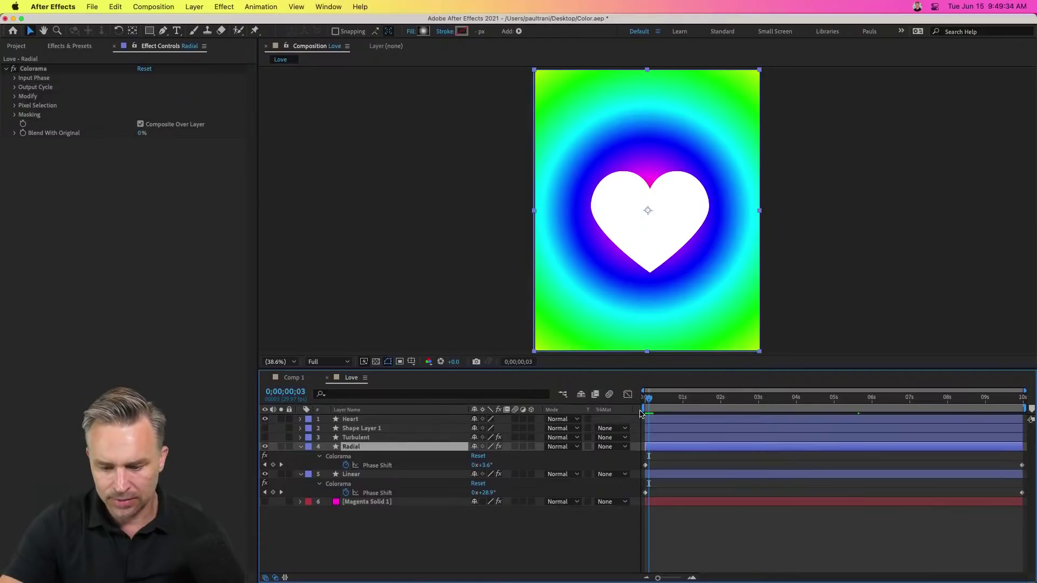
Set the Radial layer's Phase Shift to 10x+0.0° on the last frame and preview the animation from the start.
key("End")
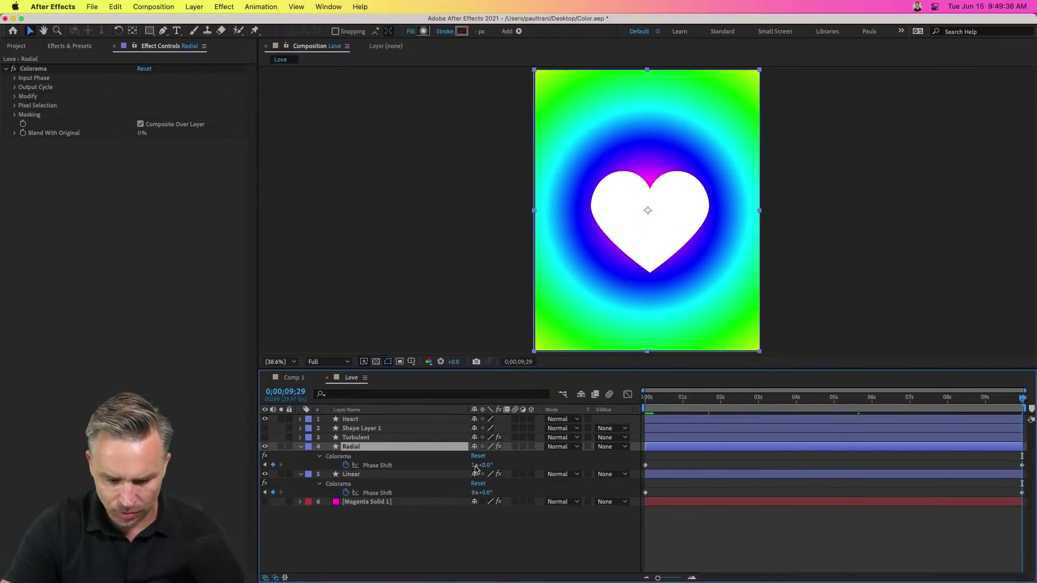
left_click(474, 466)
type("10")
key("Return")
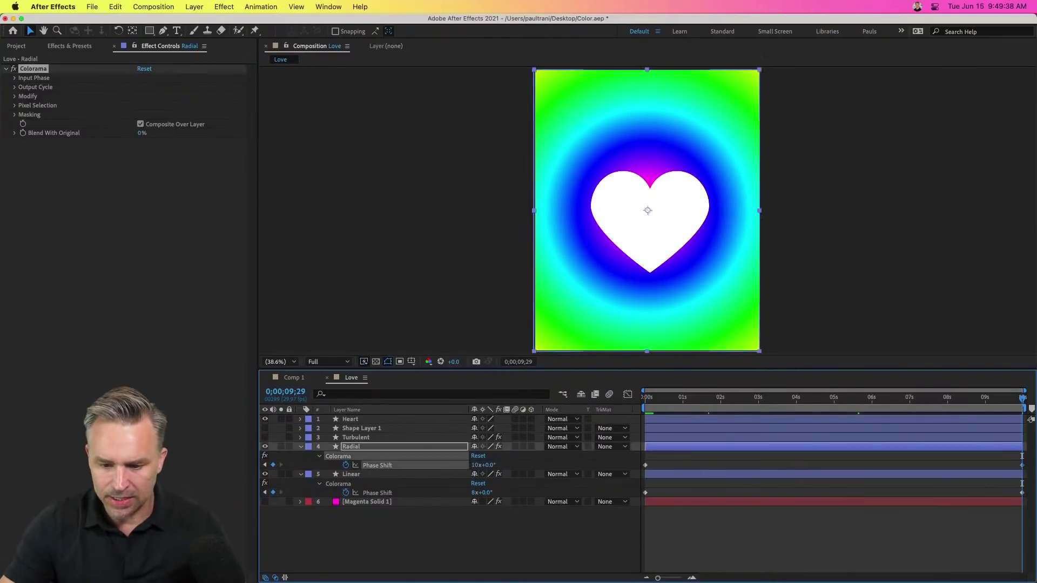
key("Home")
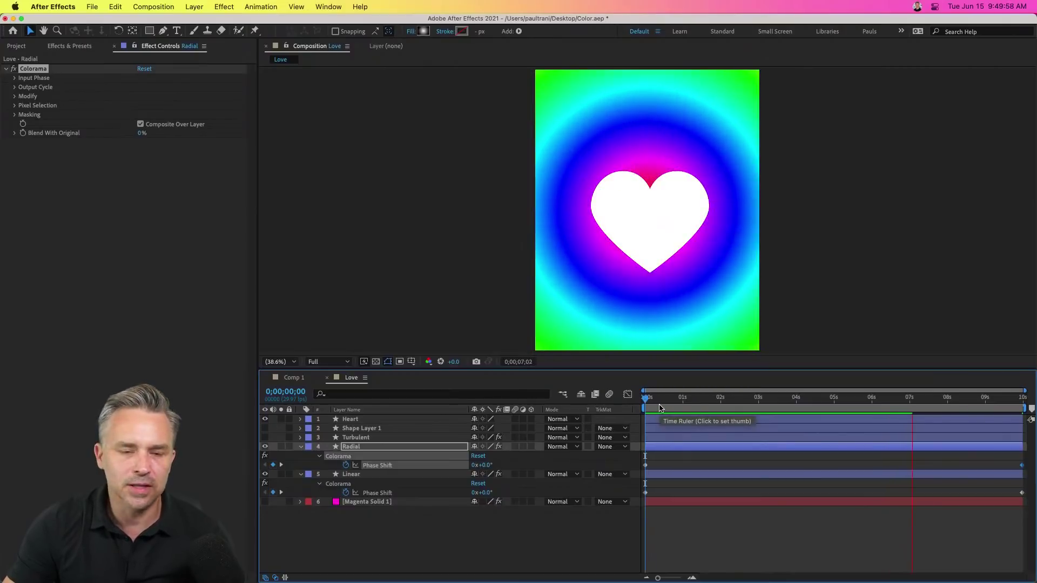
key("space")
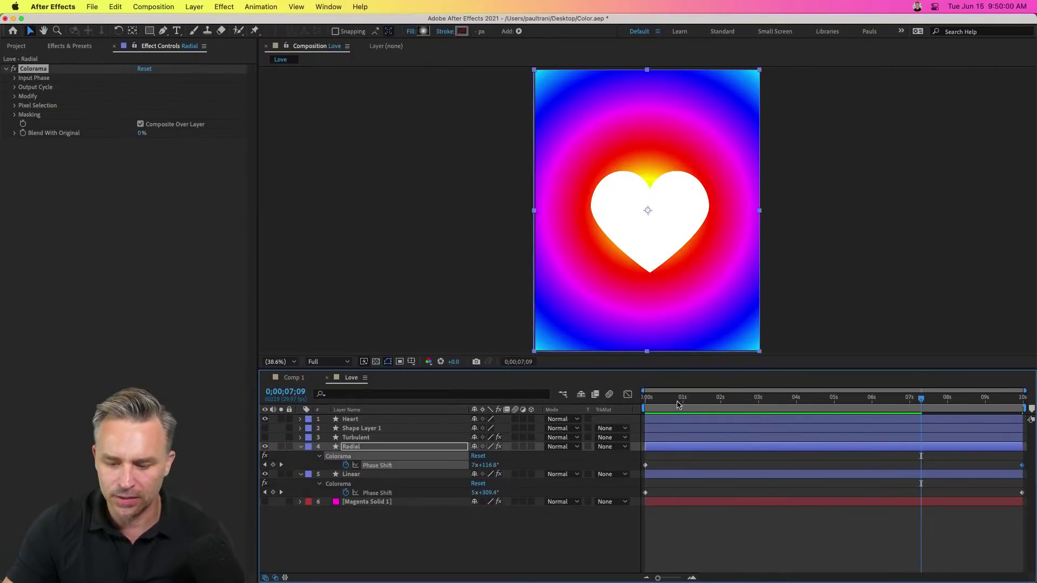
Show the Turbulent layer with its Colorama effect turned off and set the Turbulent Noise Contrast to 174.0.
left_click(351, 437)
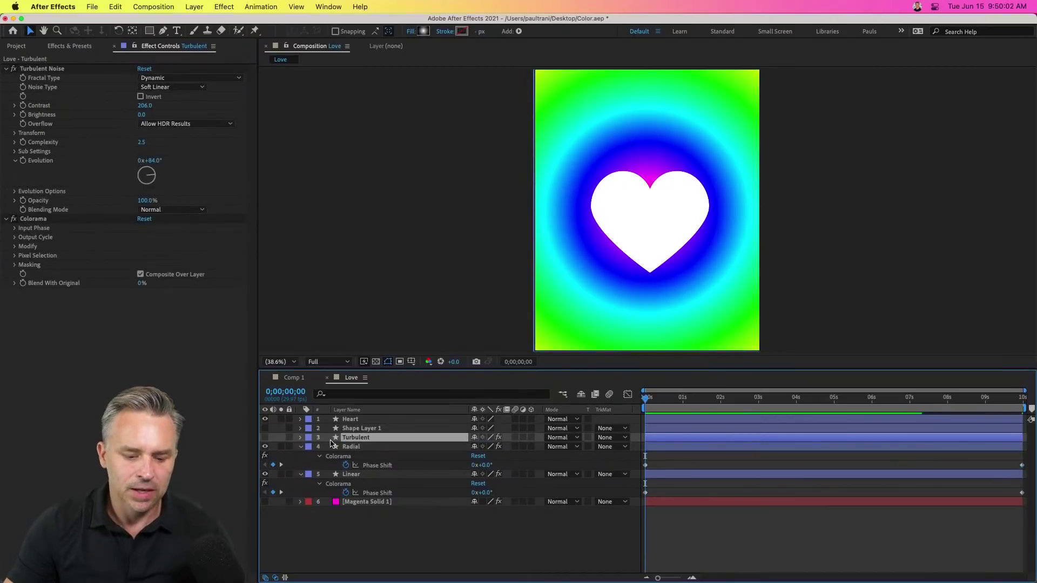
left_click(13, 219)
left_click(265, 437)
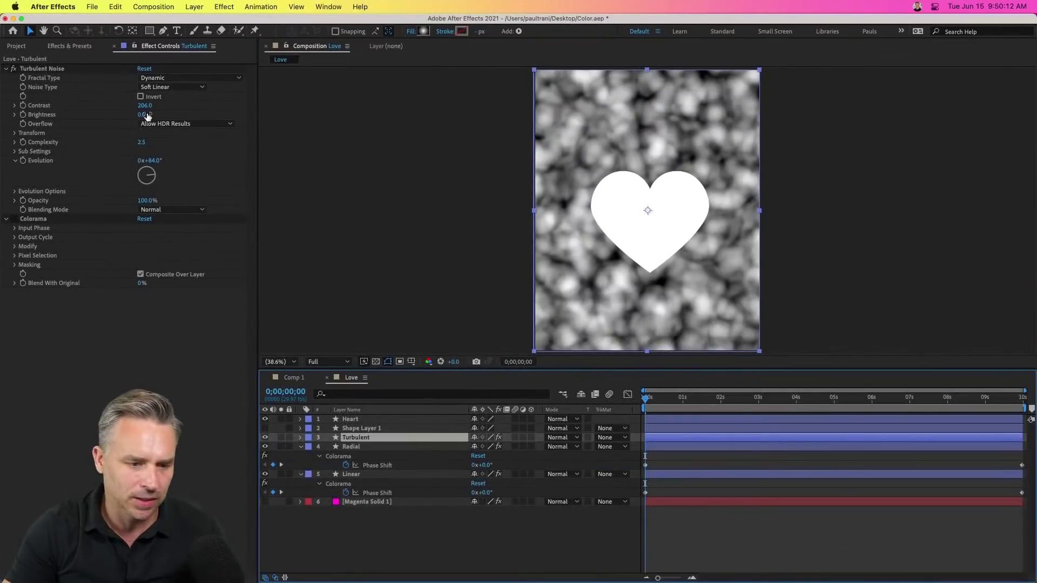
mouse_move(142, 106)
left_mouse_down()
mouse_move(171, 108)
mouse_move(99, 104)
mouse_move(127, 106)
left_mouse_up()
Try the Turbulent Smooth, Turbulent Basic and Turbulent Sharp fractal types on the Turbulent Noise effect and return to Dynamic.
left_click(160, 78)
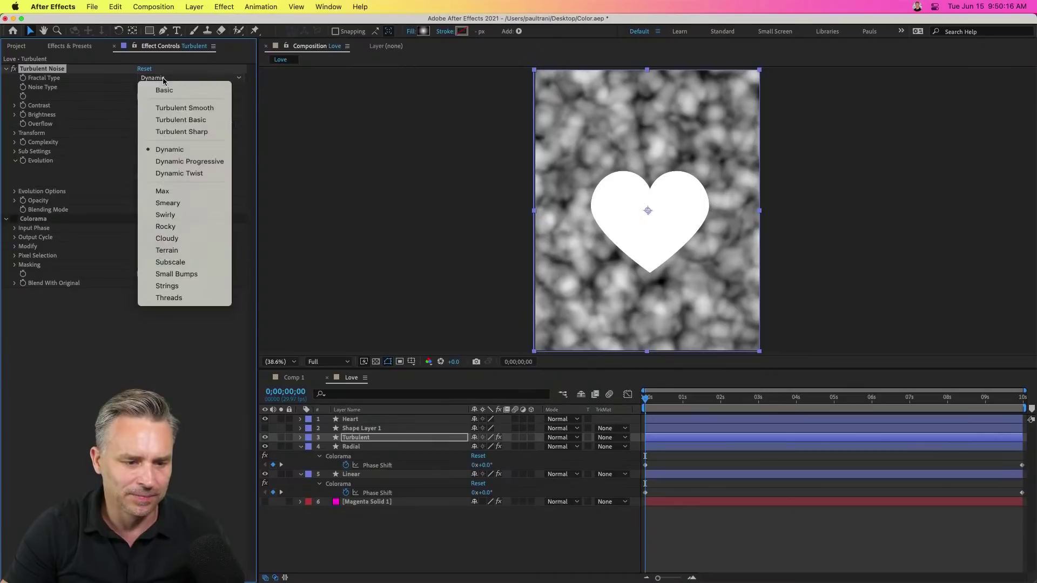
left_click(181, 102)
left_click(184, 79)
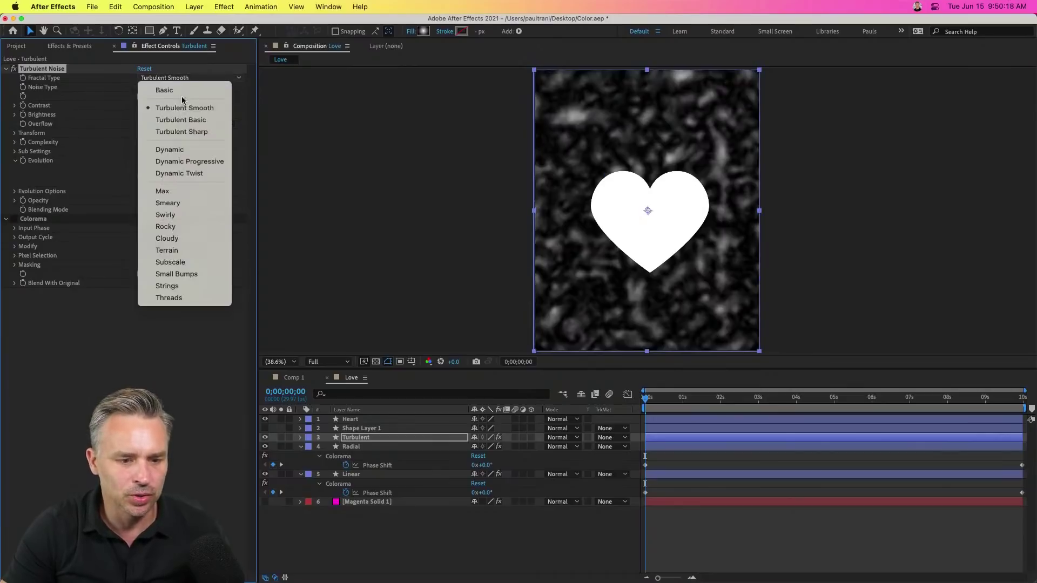
left_click(181, 104)
left_click(178, 78)
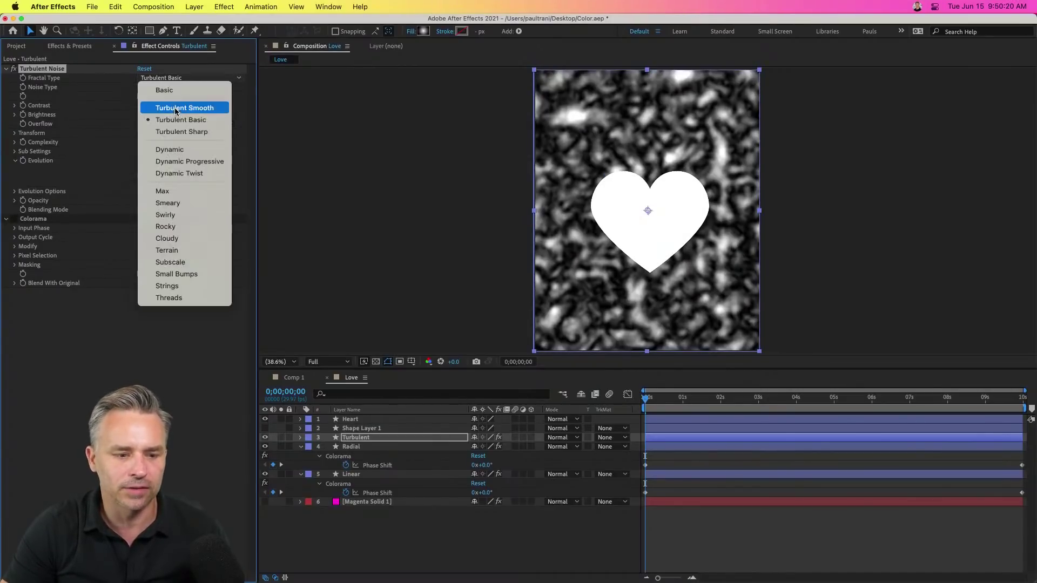
left_click(173, 131)
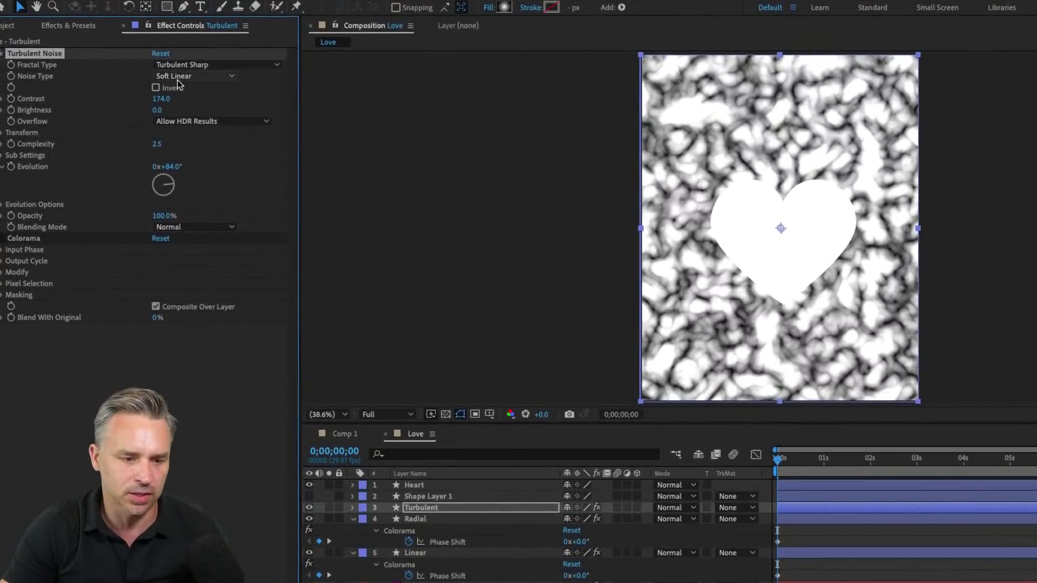
left_click(160, 87)
left_click(248, 107)
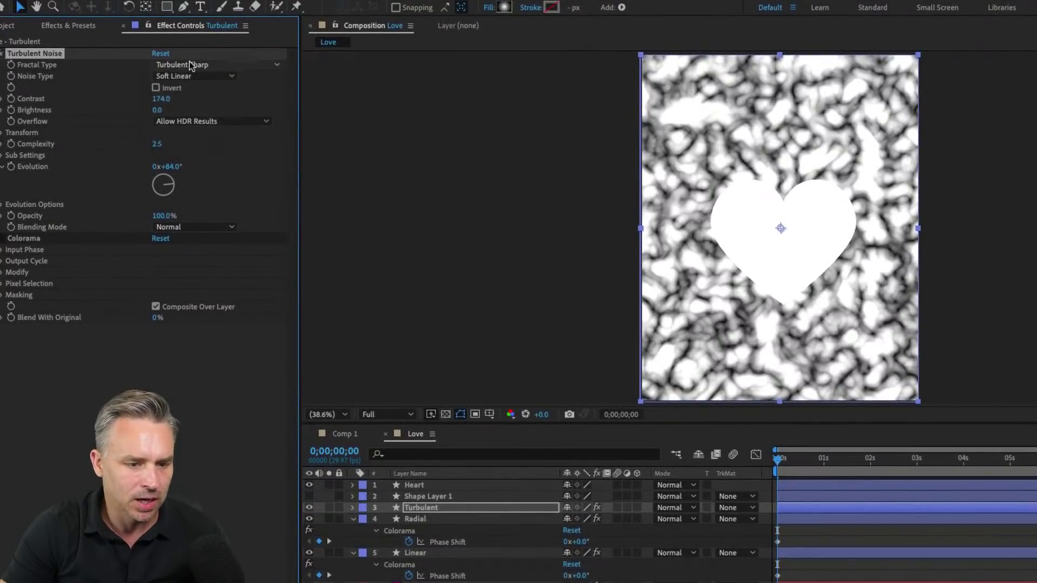
left_click(233, 65)
left_click(186, 153)
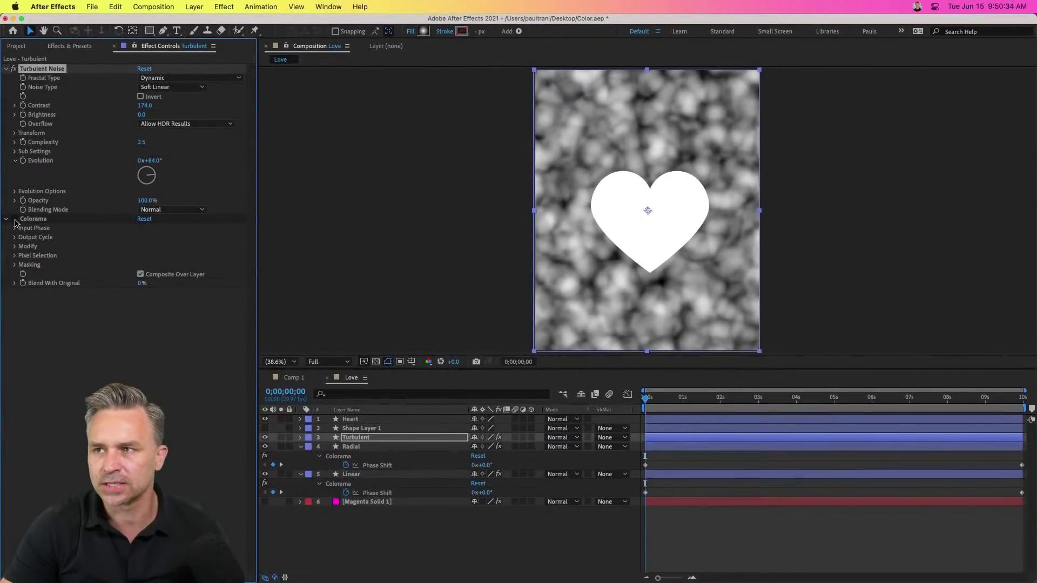
Turn the Turbulent layer's Colorama effect back on and preview the composition from the start.
left_click(14, 219)
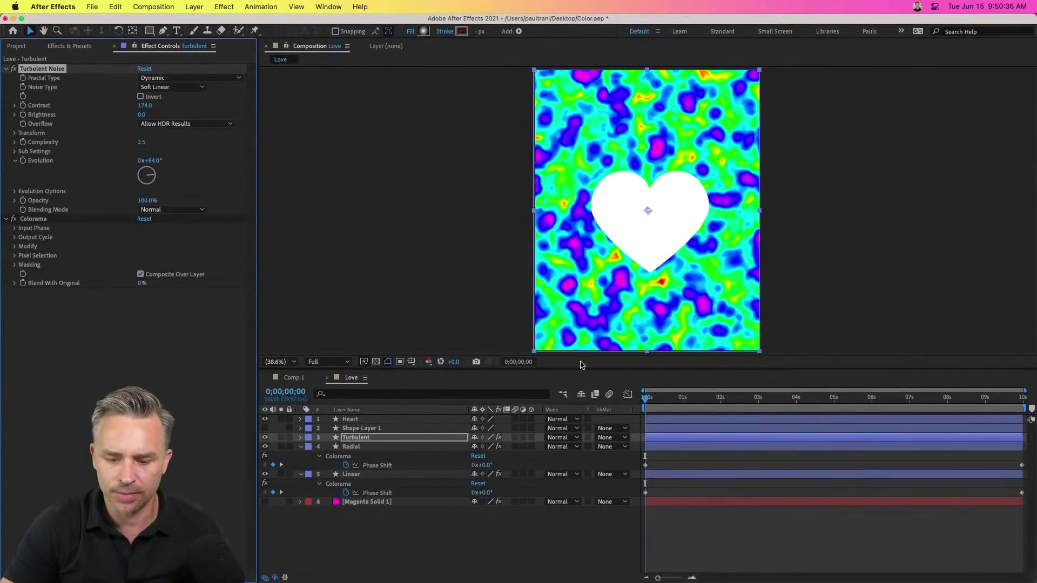
key("space")
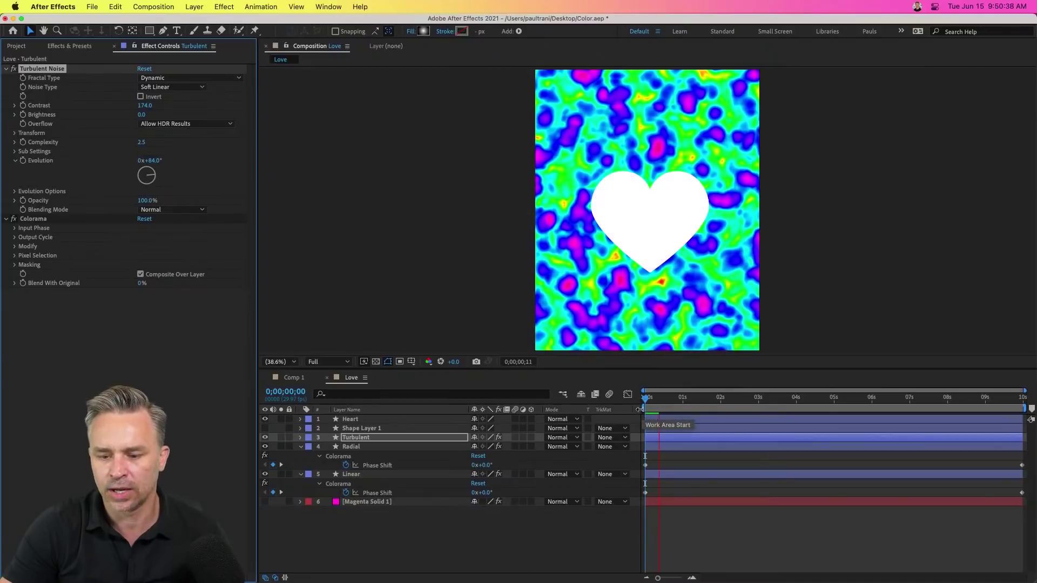
Set the Turbulent layer's Colorama Phase Shift to 24x+0.0° on the last frame.
left_click(347, 439)
key("u")
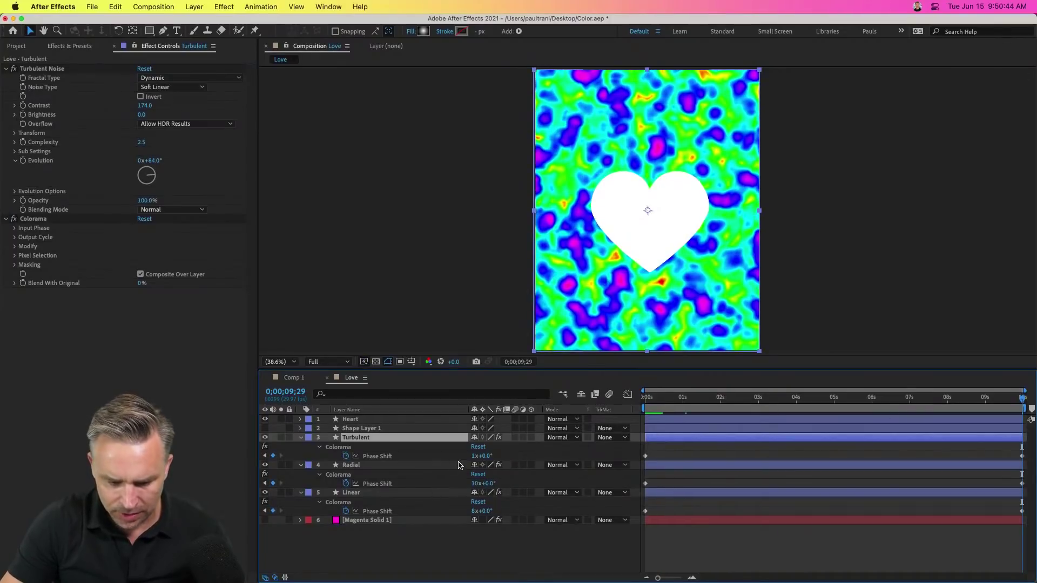
left_click(475, 457)
type("2")
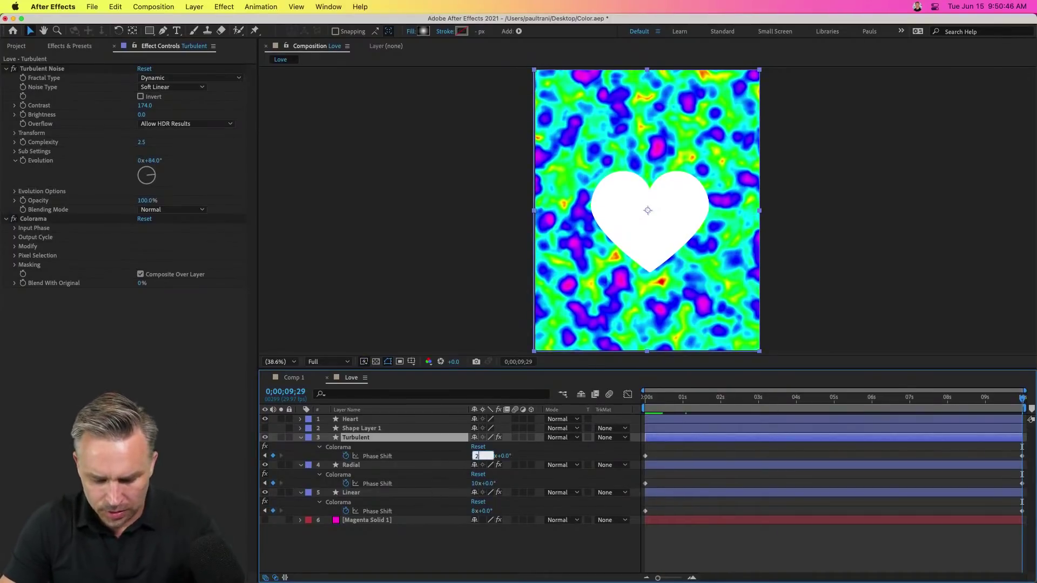
type("4x+0.0°")
key("Return")
Preview the turbulent Colorama animation from the start of the composition and check it again from a further point in time.
key("Home")
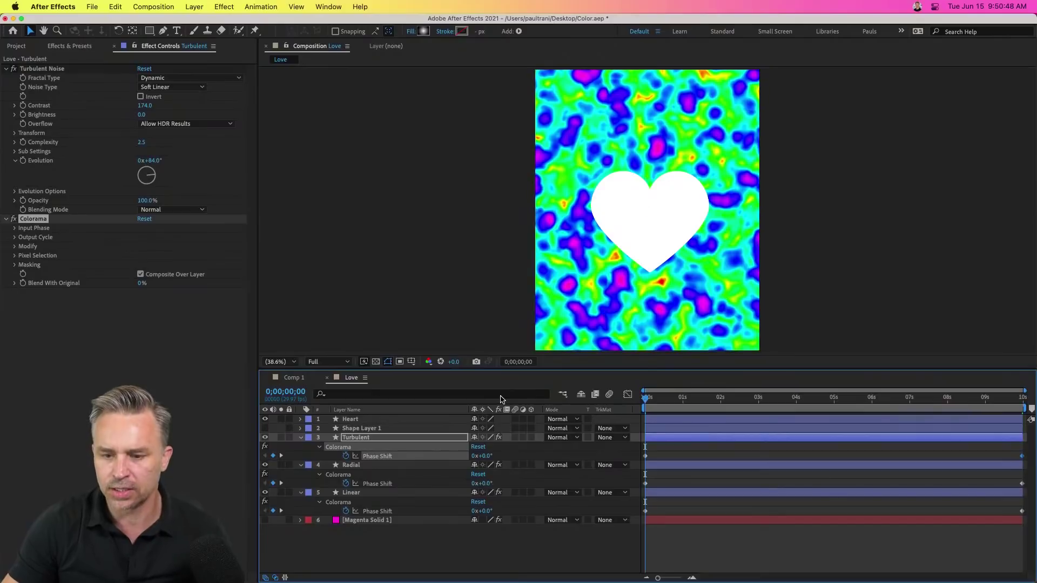
key("space")
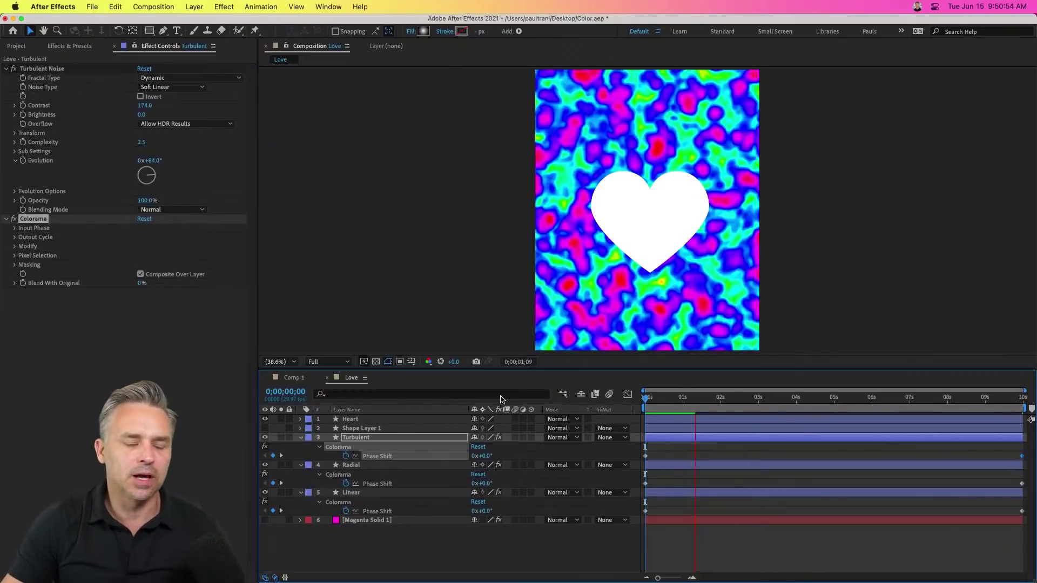
key("space")
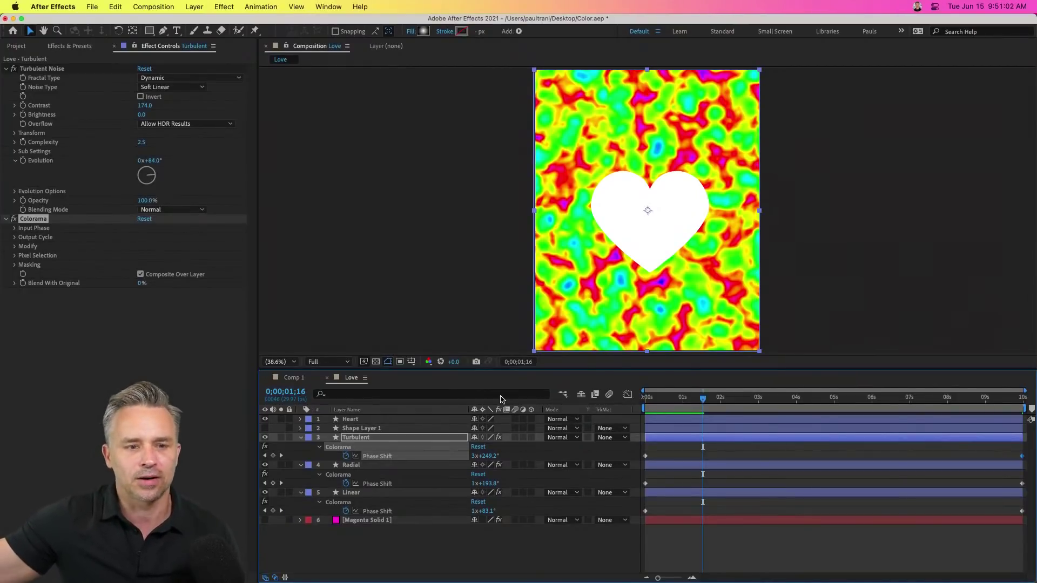
left_click_drag(697, 405, 727, 414)
key("space")
Collapse the Turbulent layer's properties and hide the layer so the Radial background shows behind the heart.
left_click(299, 438)
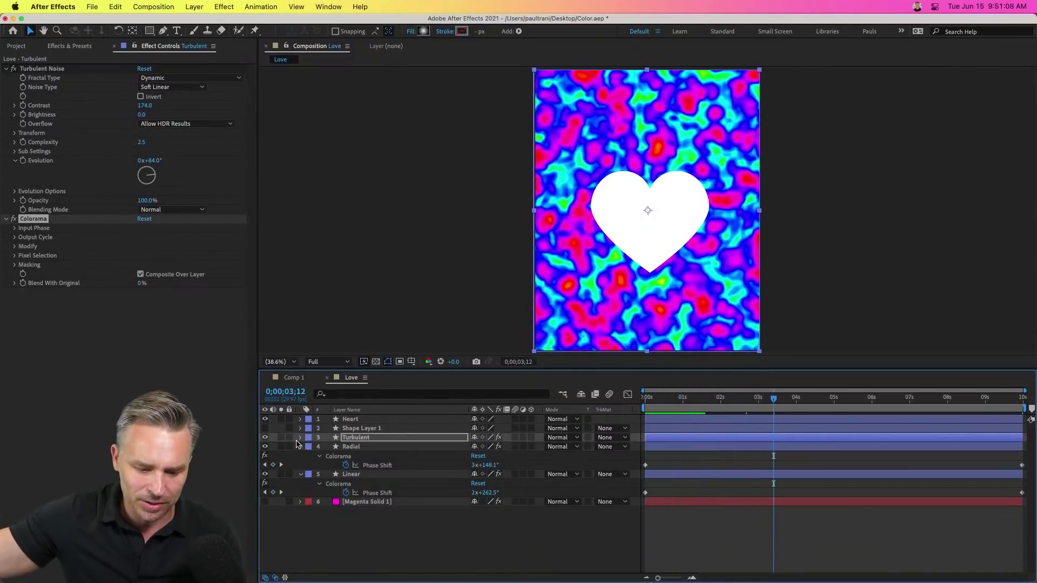
left_click(265, 438)
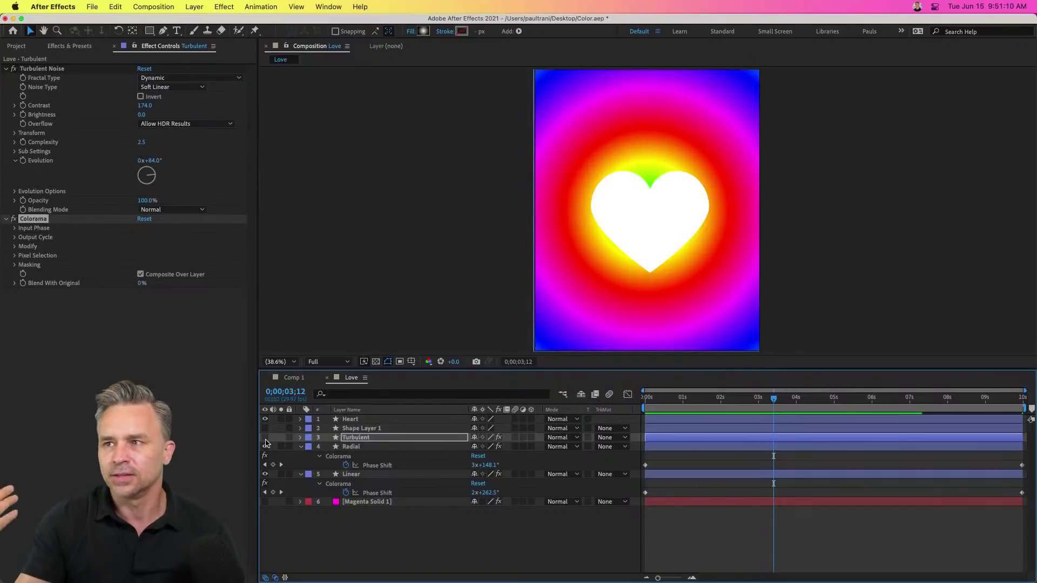
left_click(350, 447)
Try the Overlay blending mode on the Heart layer and check it at an earlier frame.
left_click(347, 421)
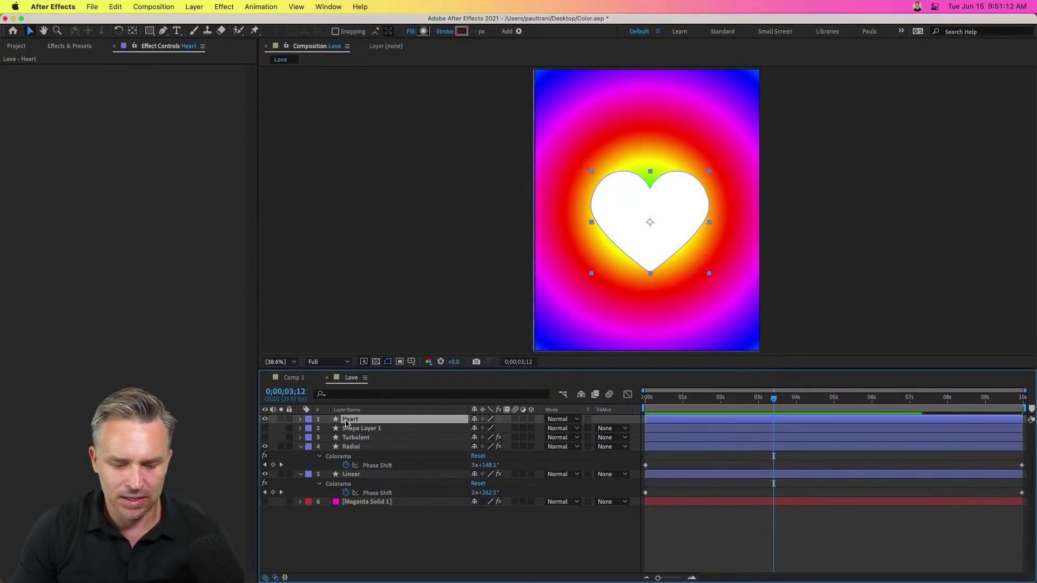
left_click(559, 419)
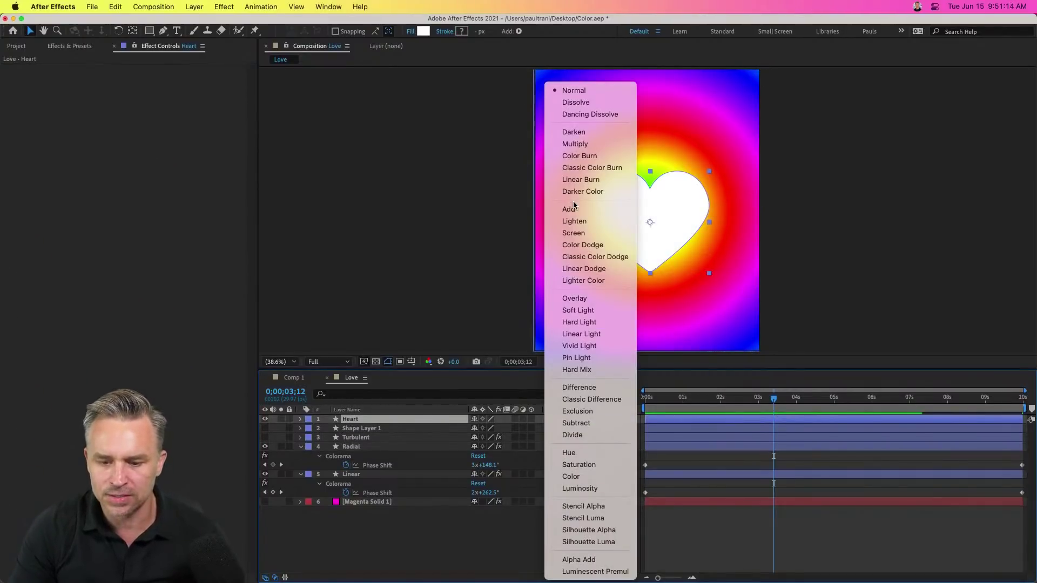
left_click(602, 303)
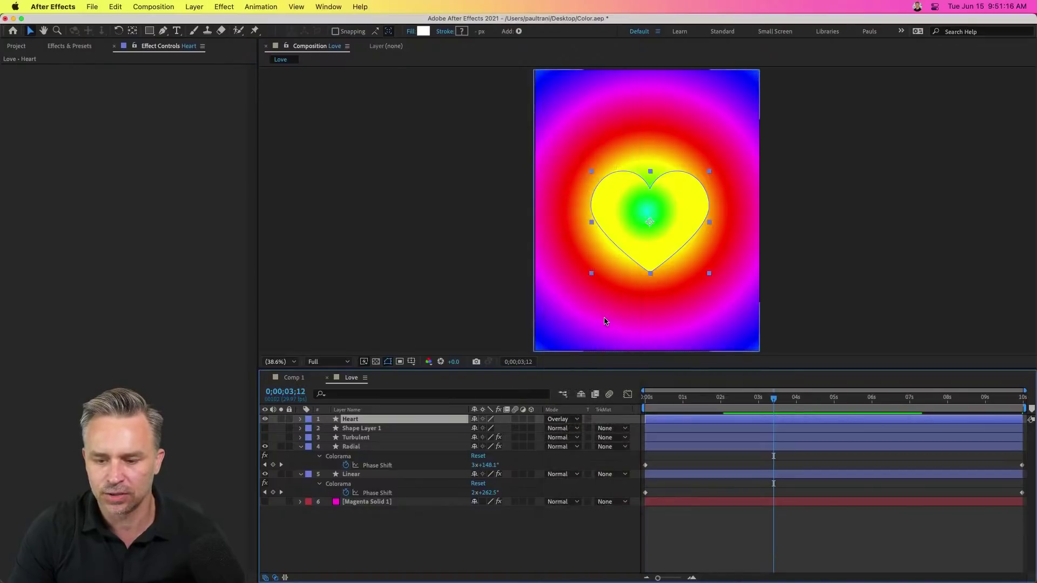
left_click_drag(692, 401, 677, 409)
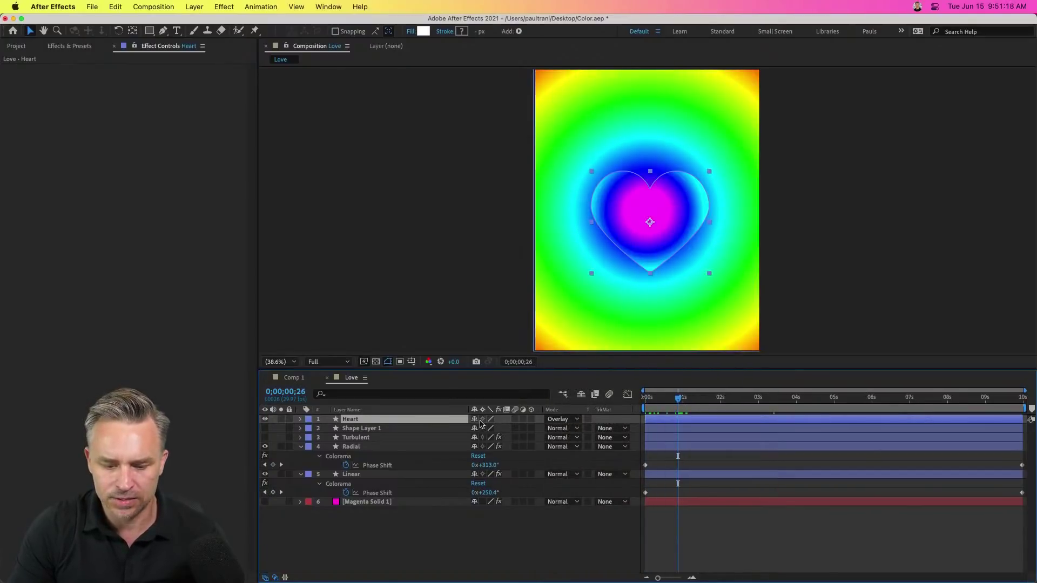
Set the Heart layer's blending mode to Difference and preview the composition from the start.
left_click(562, 420)
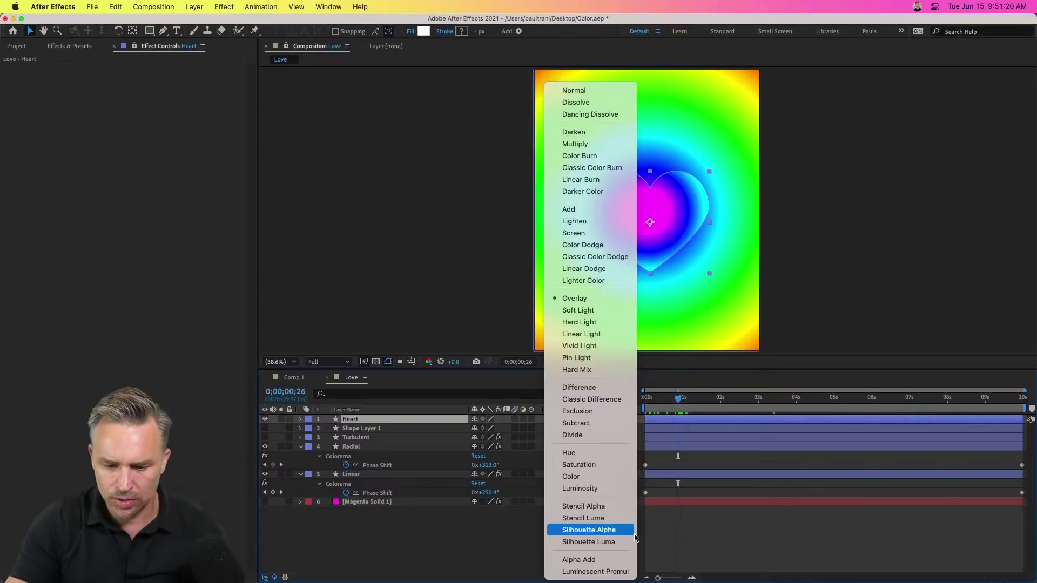
left_click(594, 388)
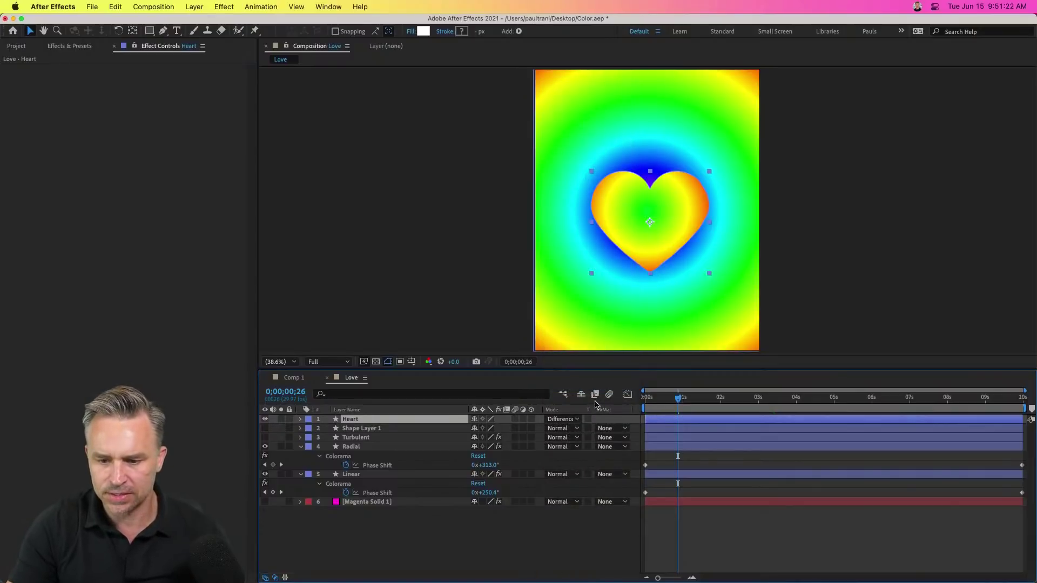
key("Home")
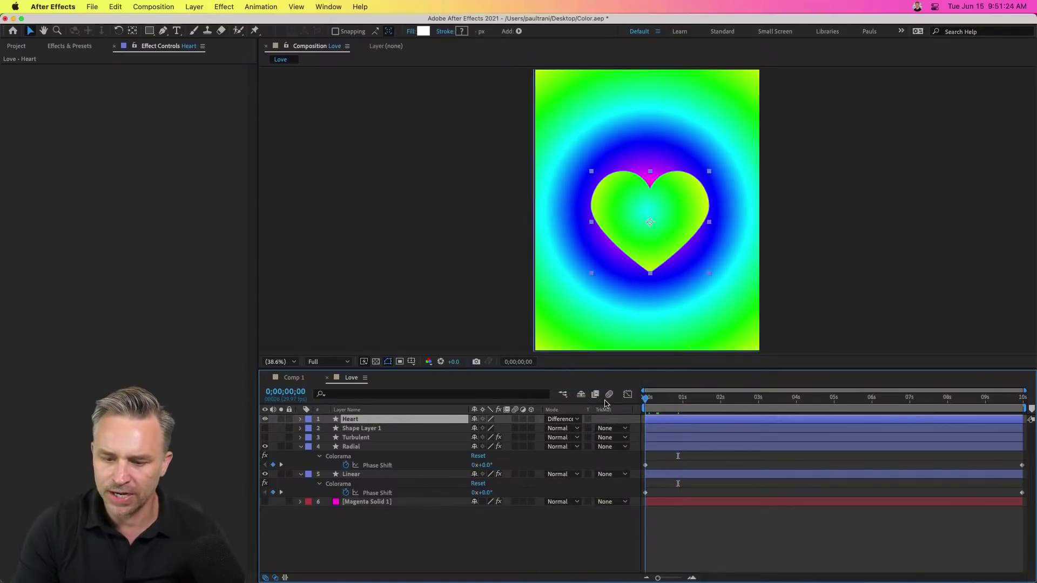
key("space")
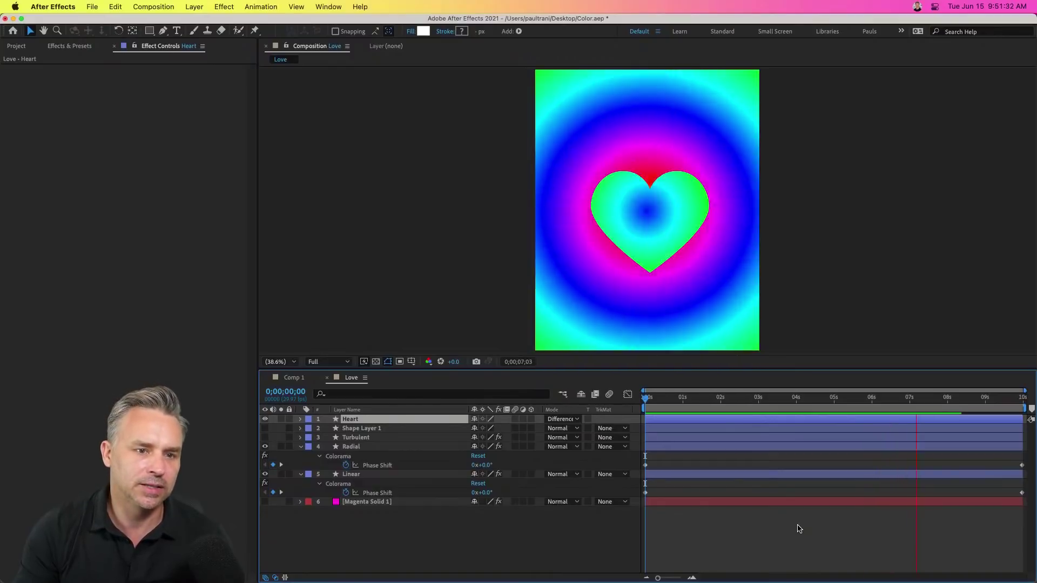
key("space")
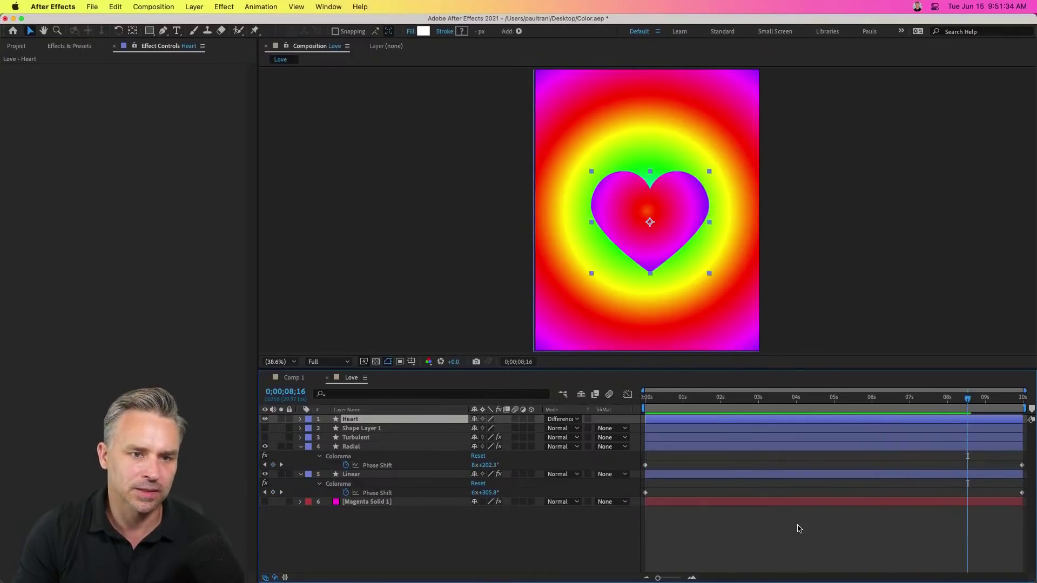
key("space")
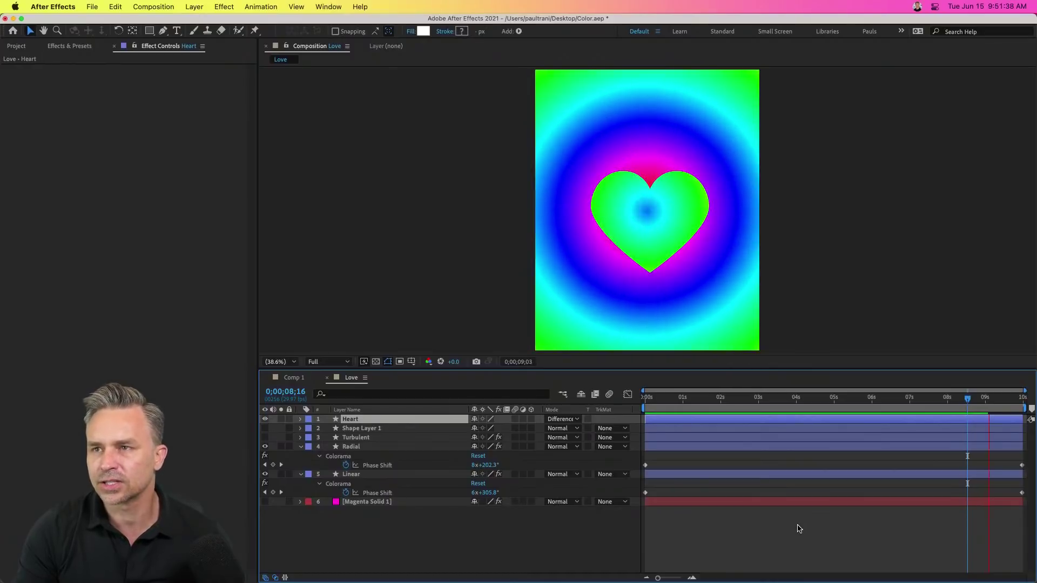
key("space")
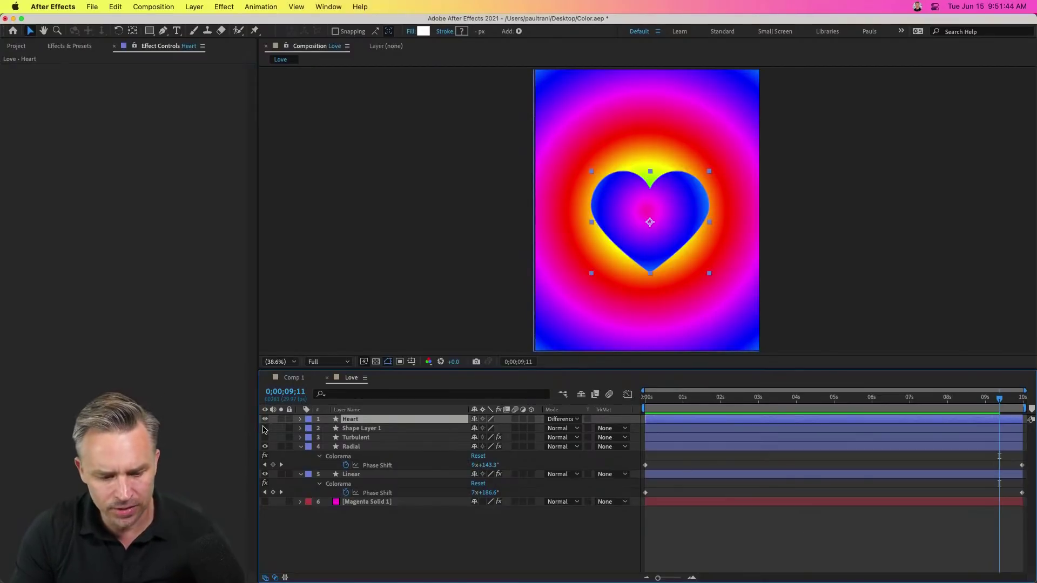
Move the heart up and slightly left until it is centred on the radial gradient.
key("shift+Up")
key("shift+Up")
key("shift+Up")
key("Left")
key("Left")
key("Left")
left_click_drag(613, 167, 609, 203)
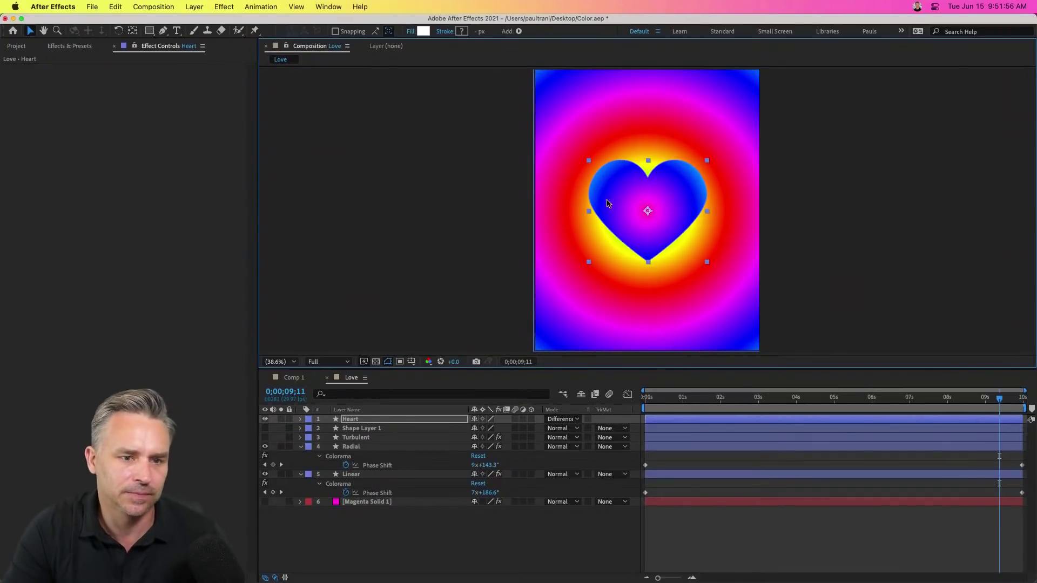
Try a much larger heart scaled about its centre and bring it back to slightly above its previous size.
left_click_drag(588, 163, 547, 129)
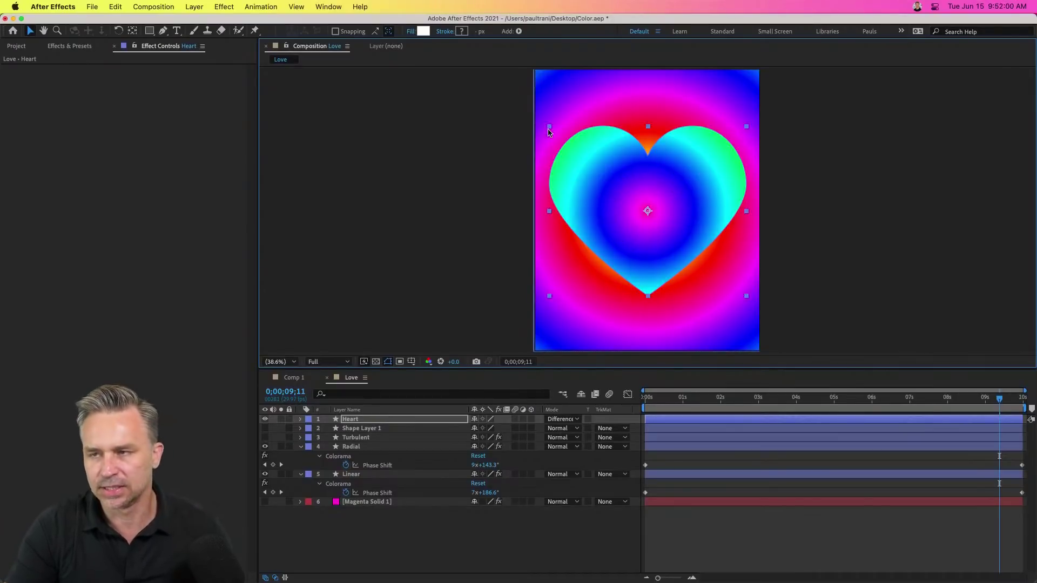
left_click(568, 157)
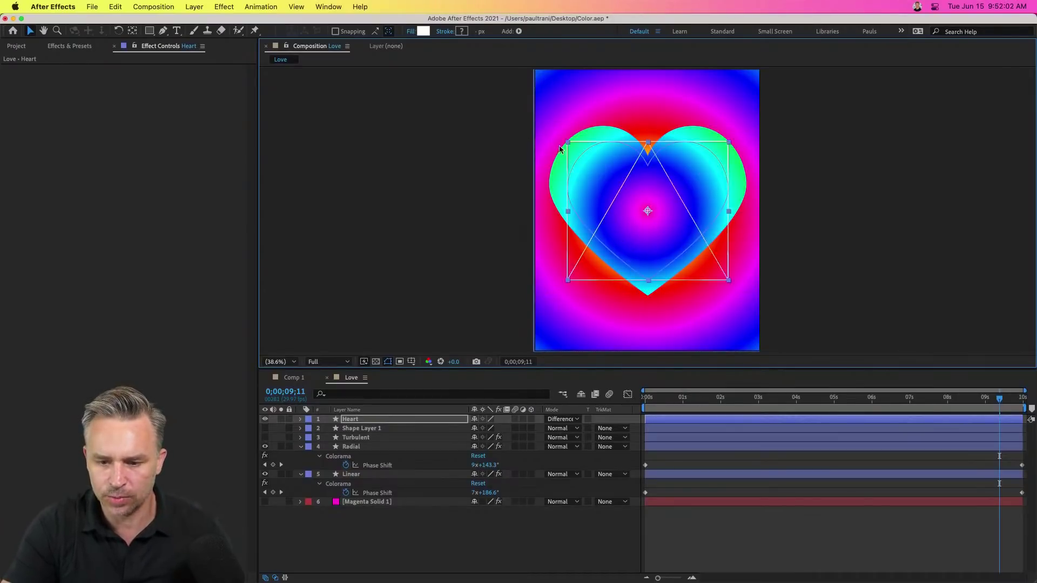
key("super+z")
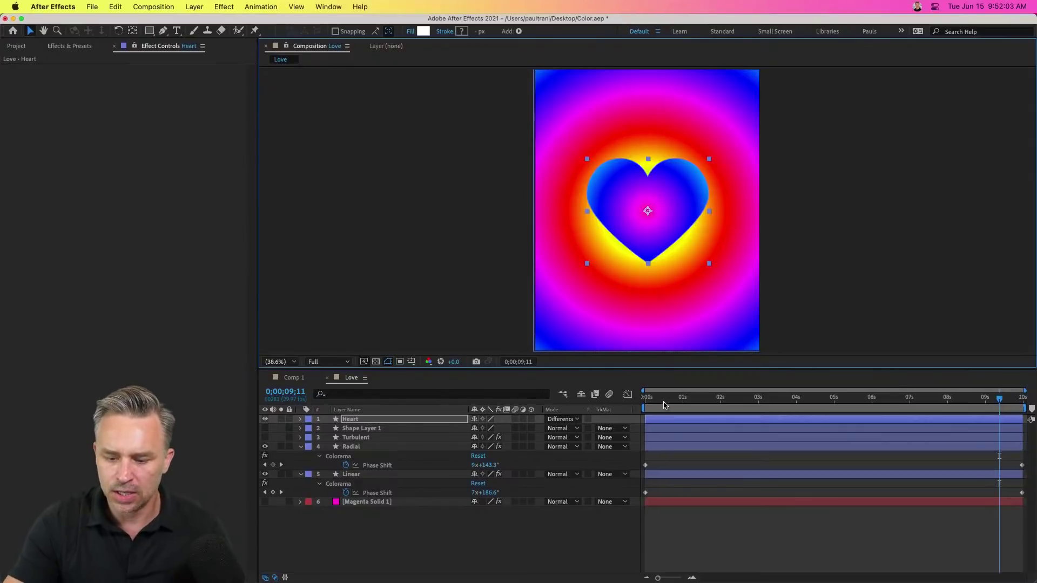
Preview the centred heart over the radial background from the first frame.
key("Home")
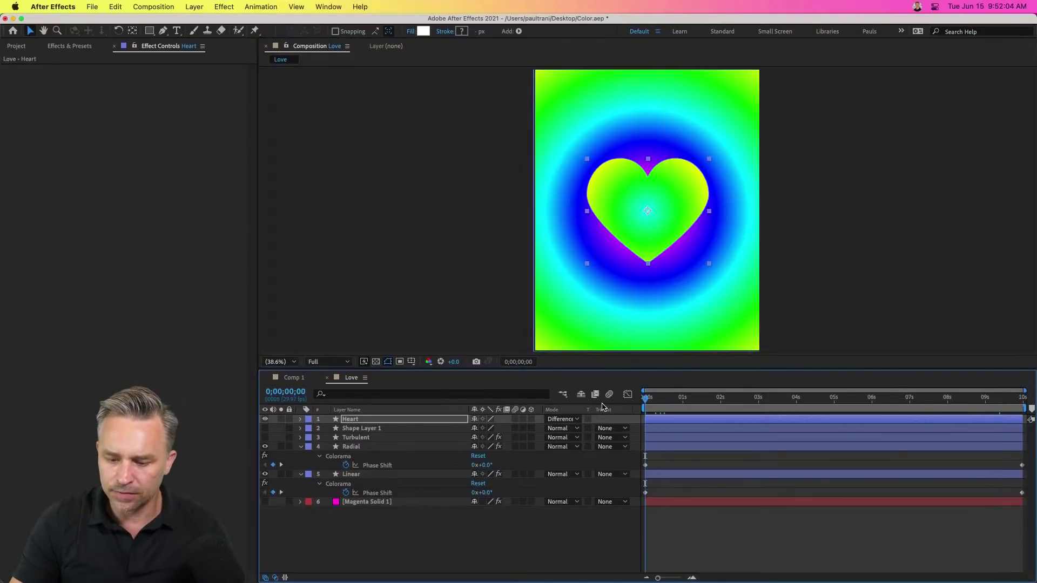
key("space")
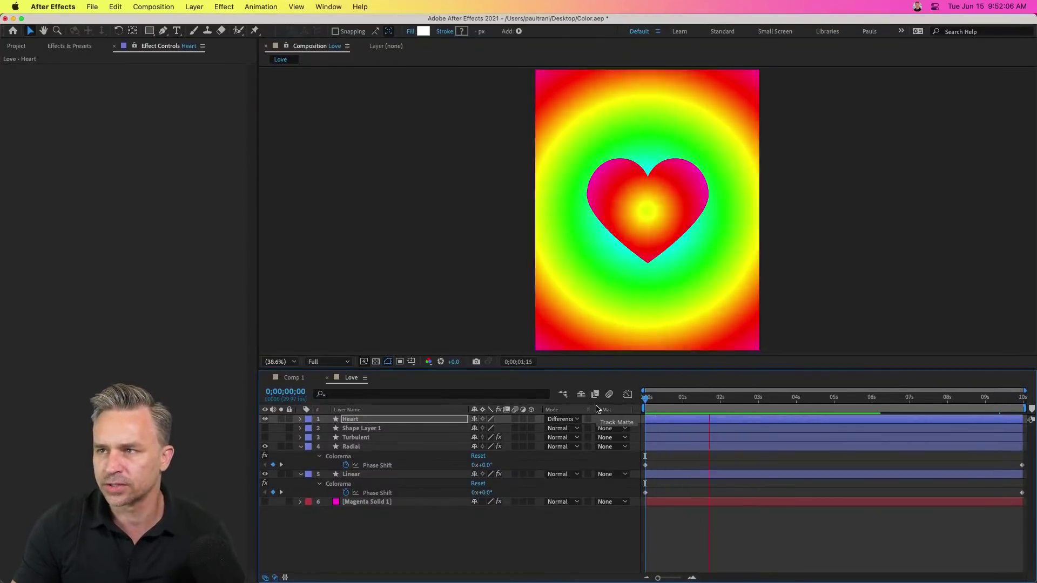
key("space")
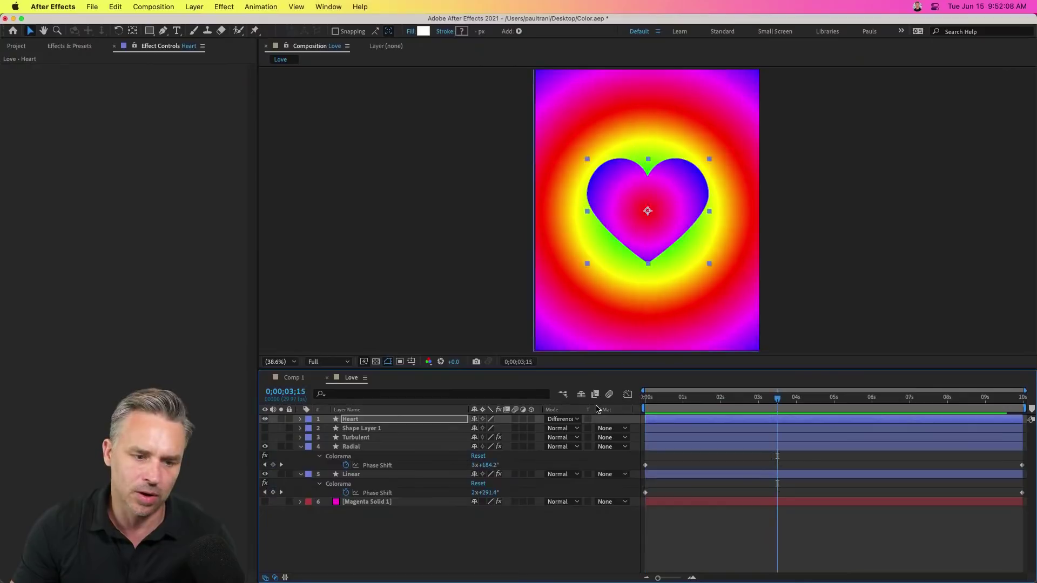
left_click(349, 424)
Switch by way of Illustrator to Photoshop's gradient artwork and ready the Brush tool with a white foreground colour.
mouse_move(378, 578)
left_click(250, 575)
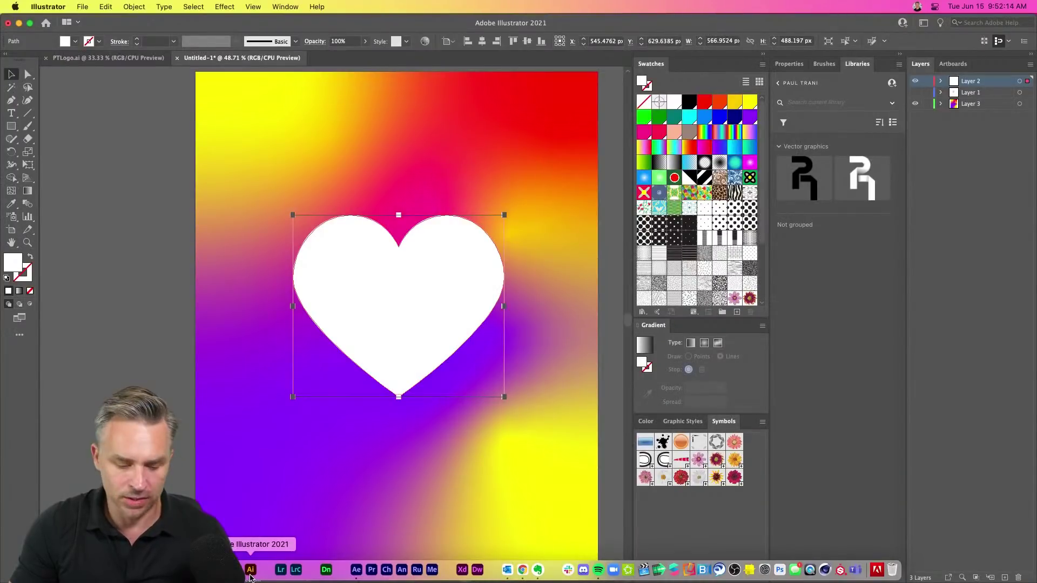
left_click(235, 571)
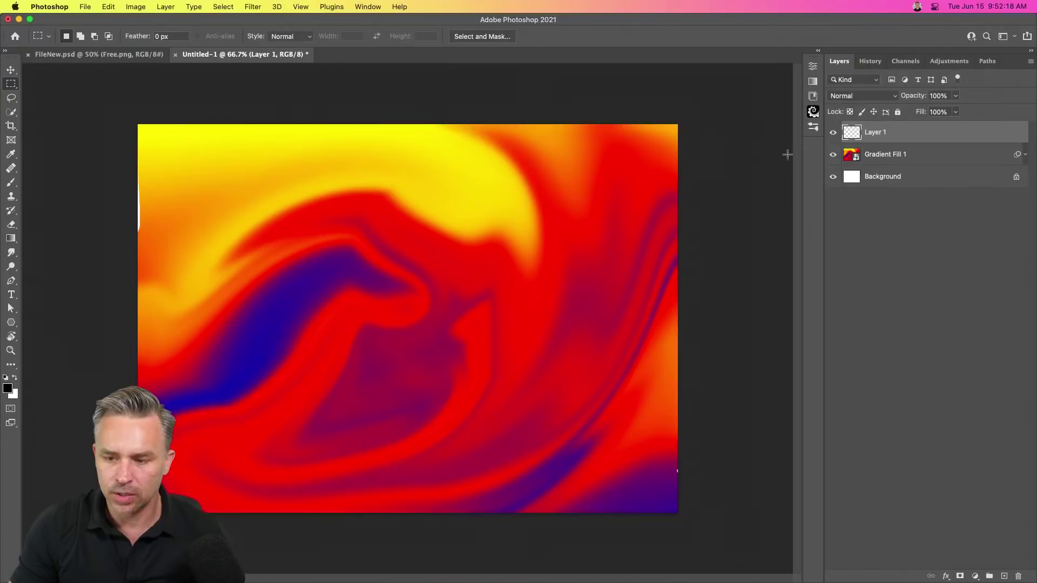
key("b")
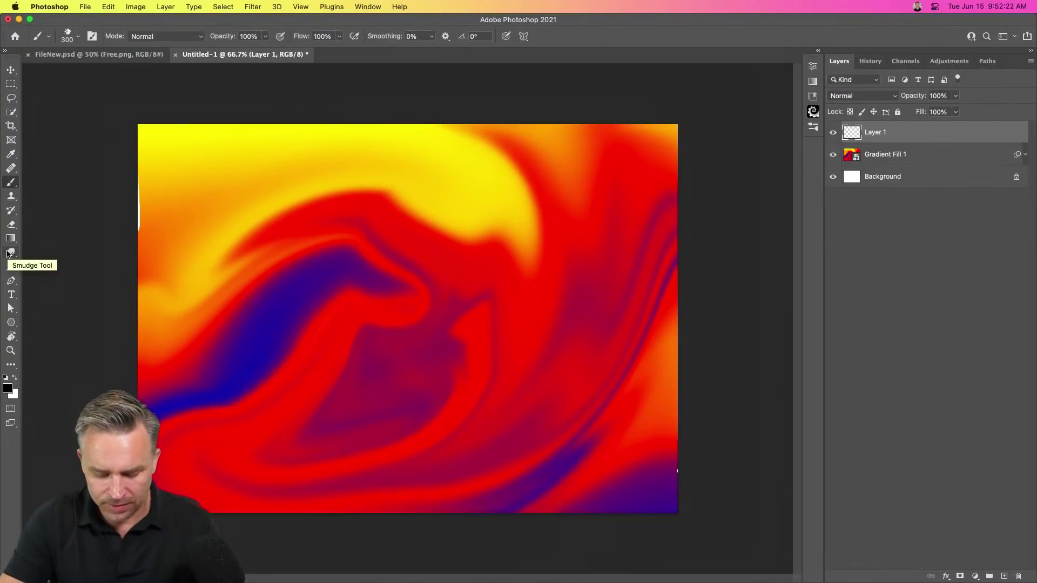
key("x")
Try a thick white brush stroke on Layer 1 and undo it.
mouse_move(243, 238)
left_mouse_down()
mouse_move(266, 286)
mouse_move(290, 254)
mouse_move(278, 283)
left_mouse_up()
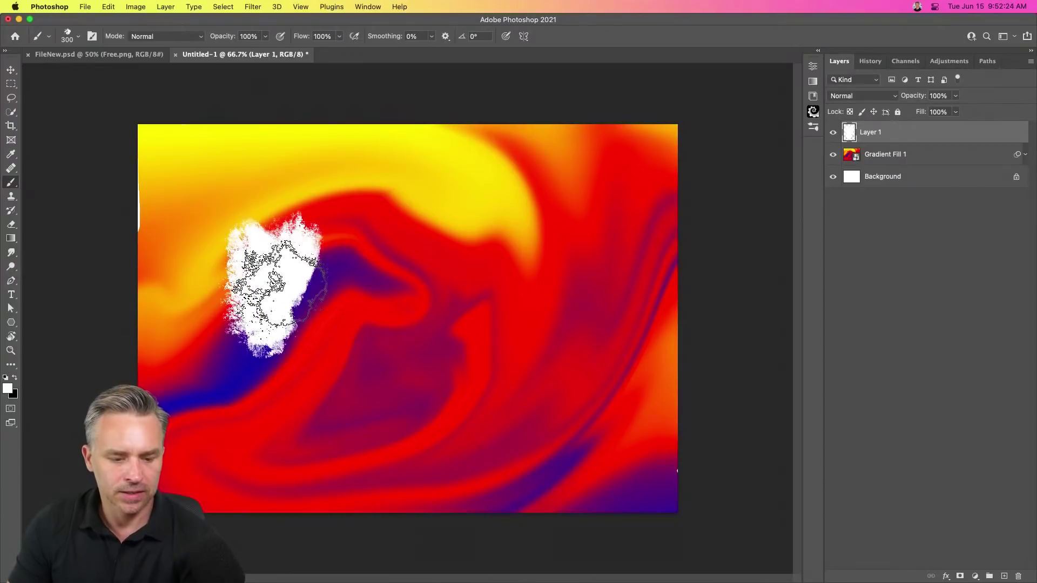
key("bracketleft")
key("super+z")
key("super+z")
Reduce the brush size to 125 and hand-paint the word "Brush" in white across the upper half of the gradient artwork.
key("bracketleft")
key("bracketleft")
key("bracketleft")
key("bracketleft")
mouse_move(232, 231)
left_mouse_down()
mouse_move(224, 227)
mouse_move(254, 312)
mouse_move(439, 204)
mouse_move(507, 221)
mouse_move(572, 289)
left_mouse_up()
Hand-paint the word "Hour" in white beneath "Brush" and add a curved underline stroke below it.
left_click_drag(287, 370, 278, 492)
left_click_drag(340, 356, 381, 491)
left_click_drag(300, 427, 348, 416)
left_click_drag(402, 386, 427, 426)
left_click_drag(459, 367, 519, 411)
mouse_move(540, 351)
left_mouse_down()
mouse_move(556, 398)
mouse_move(597, 327)
left_mouse_up()
left_click_drag(467, 502, 636, 459)
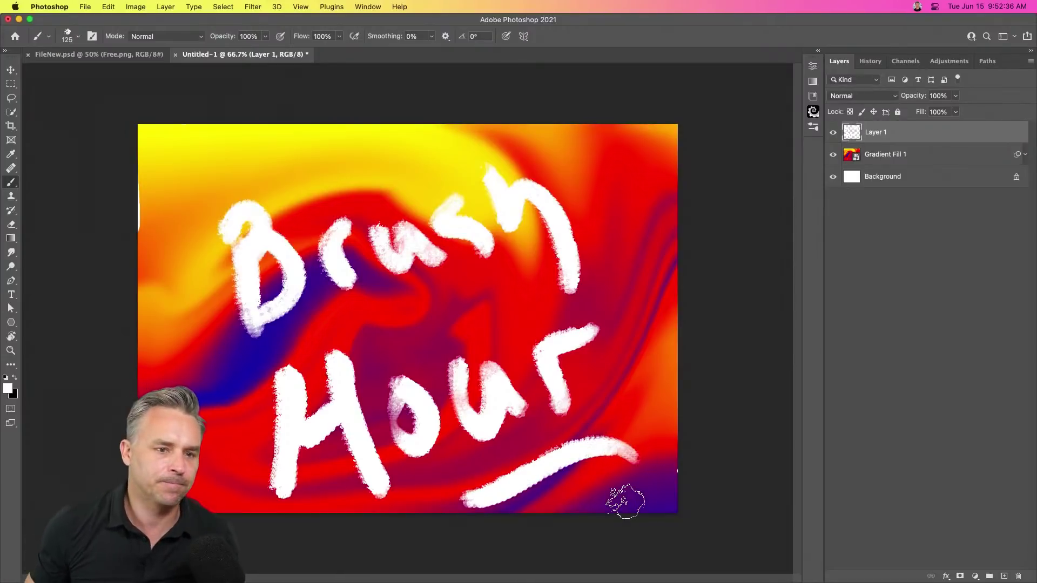